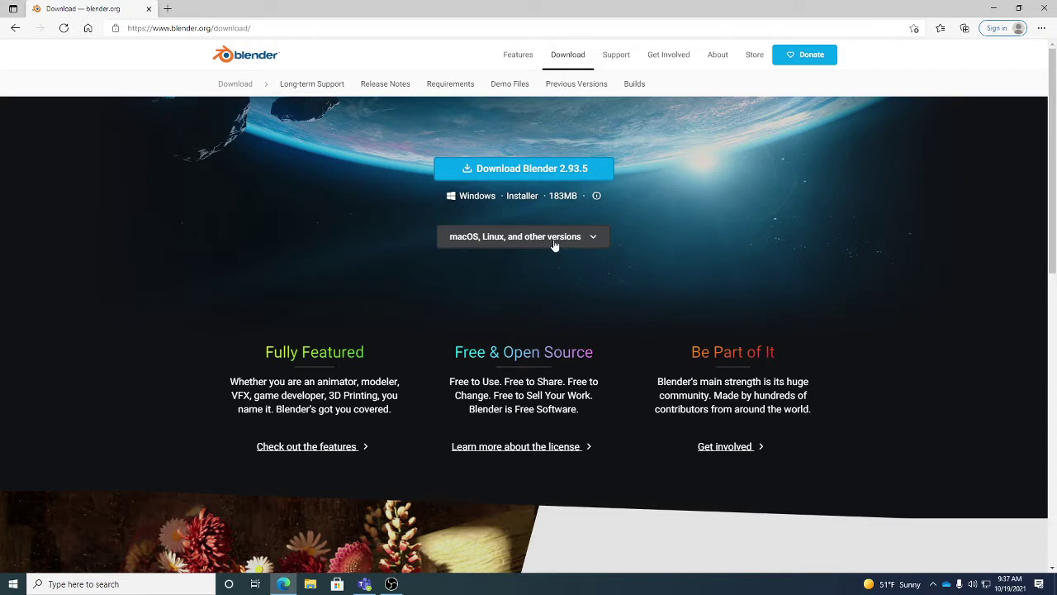
# - View the Blender download options for other operating systems and versions, and close the browser
pyautogui.click(555, 245)
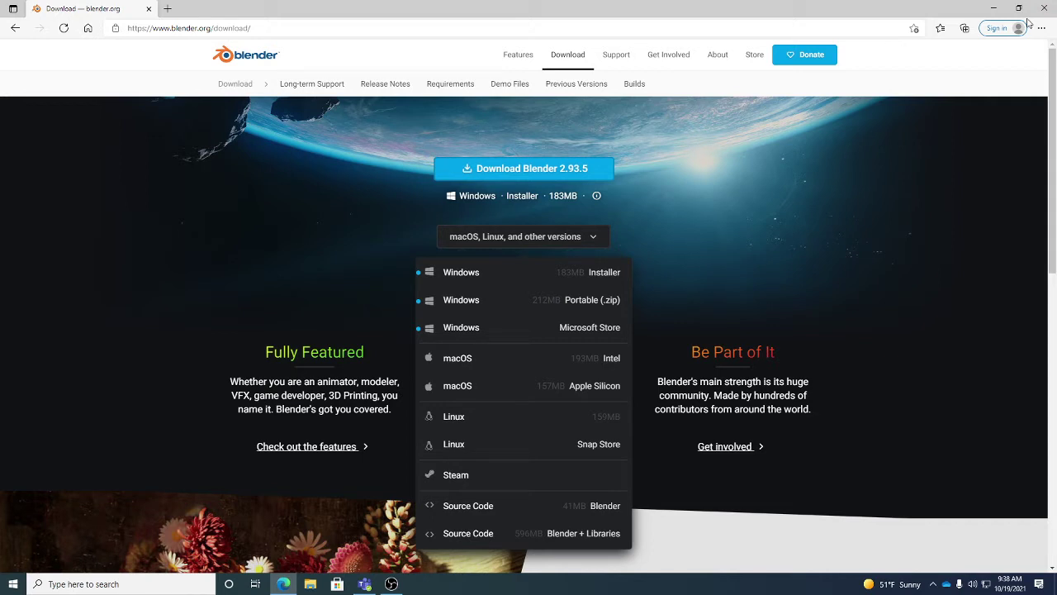
pyautogui.click(1044, 8)
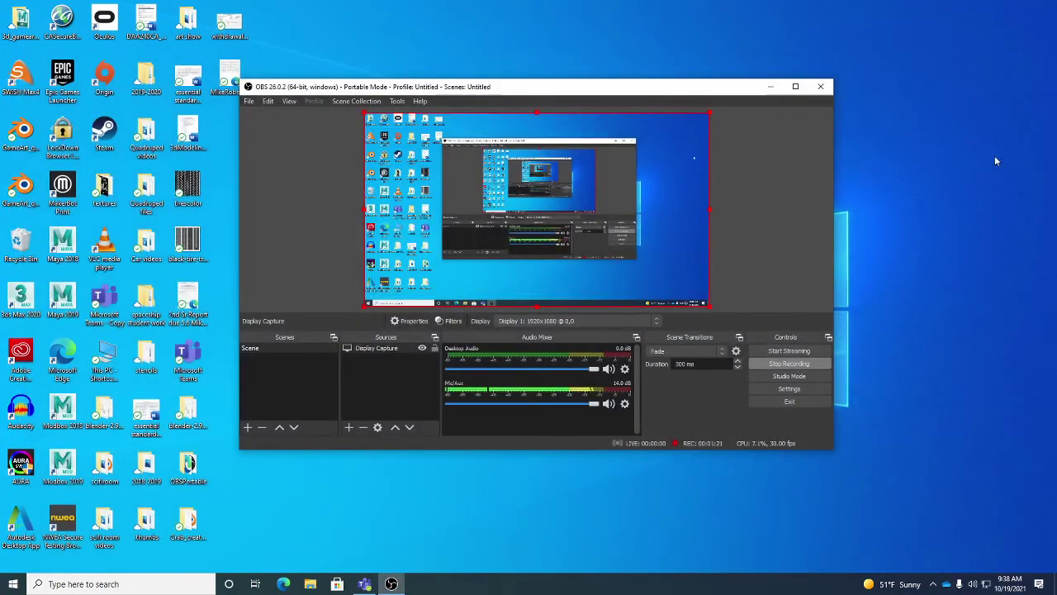
# - Launch Blender from the blender-2.93.1-windows-x64 folder and start a new General file
pyautogui.doubleClick(186, 408)
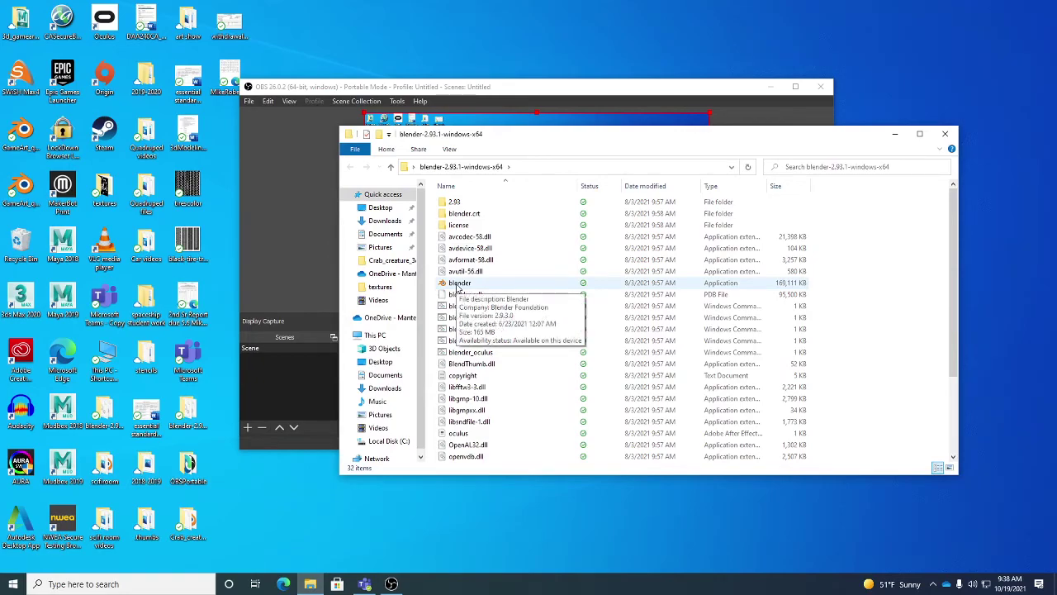
pyautogui.doubleClick(458, 284)
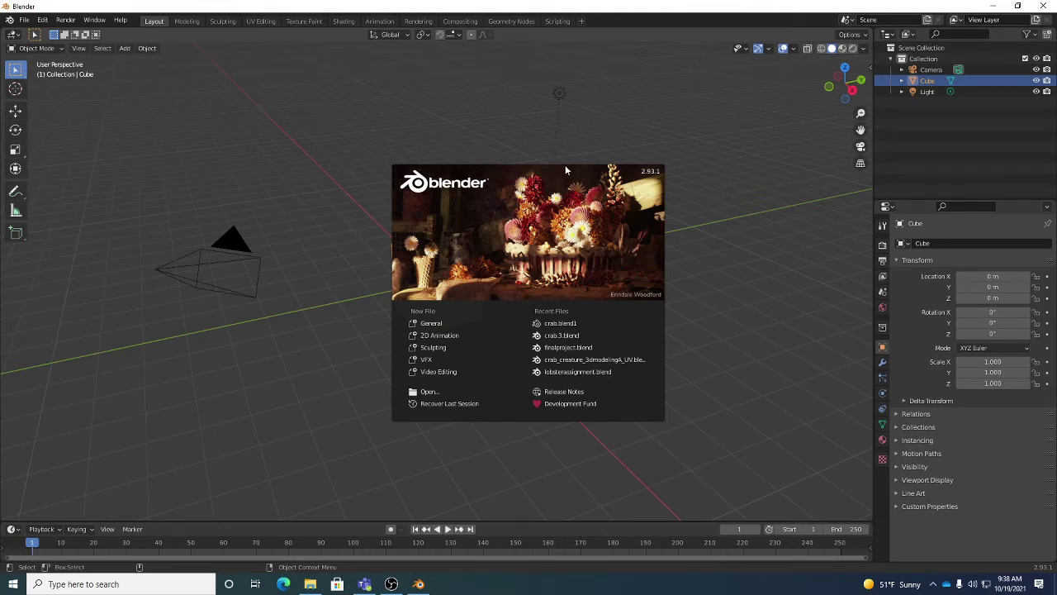
pyautogui.click(431, 324)
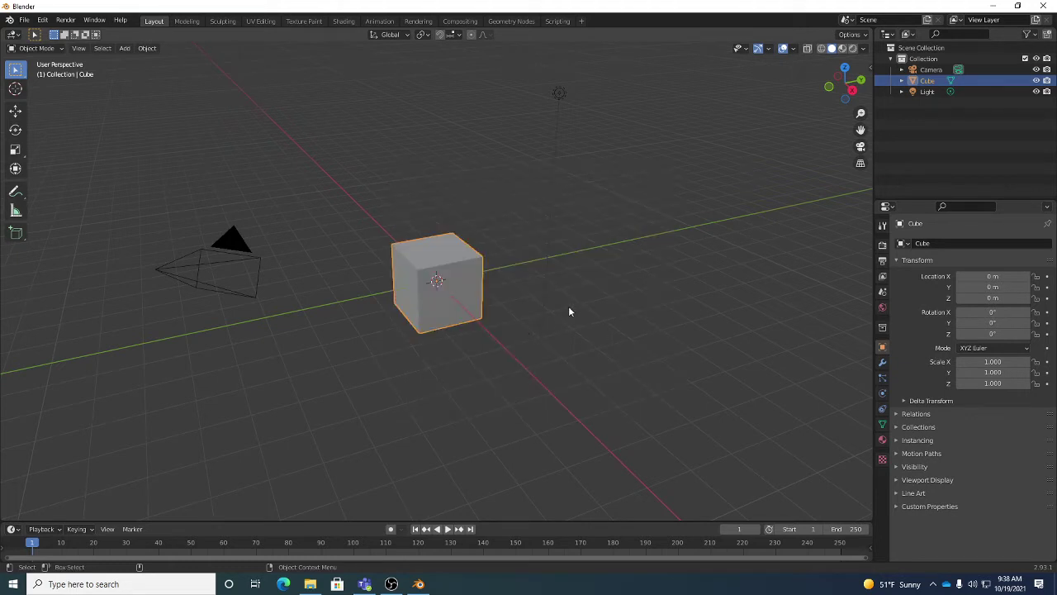
# - Set the keymap to Industry Compatible in the Blender preferences and close the preferences window
pyautogui.click(42, 19)
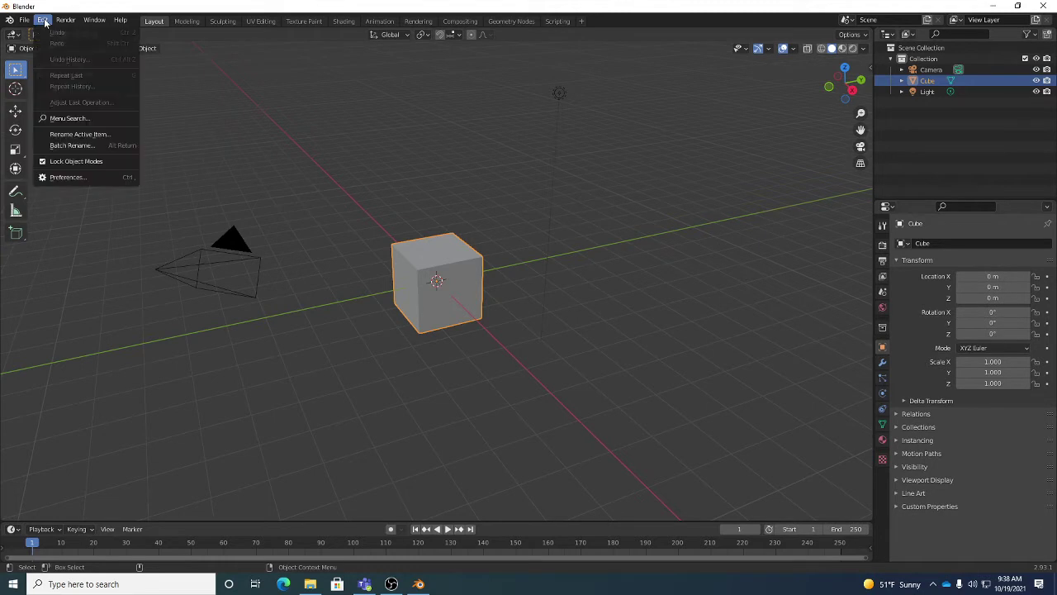
pyautogui.click(71, 177)
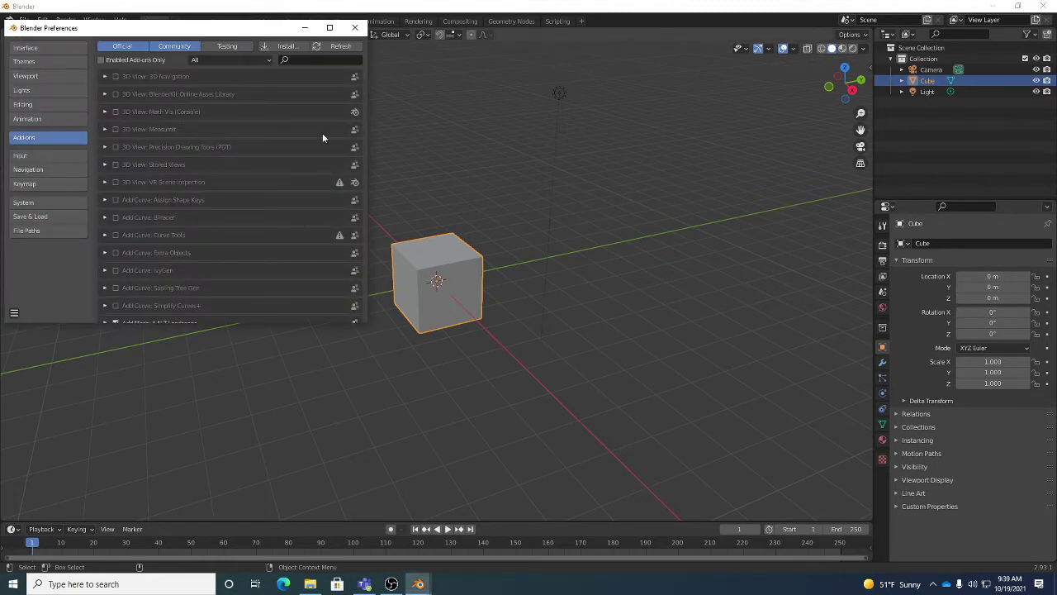
pyautogui.click(54, 184)
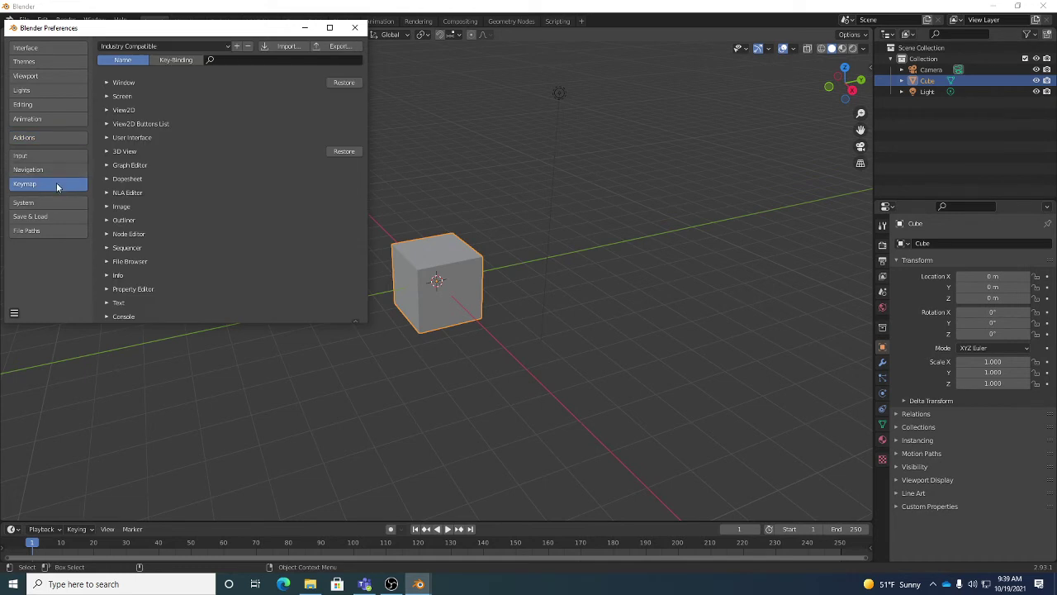
pyautogui.click(169, 48)
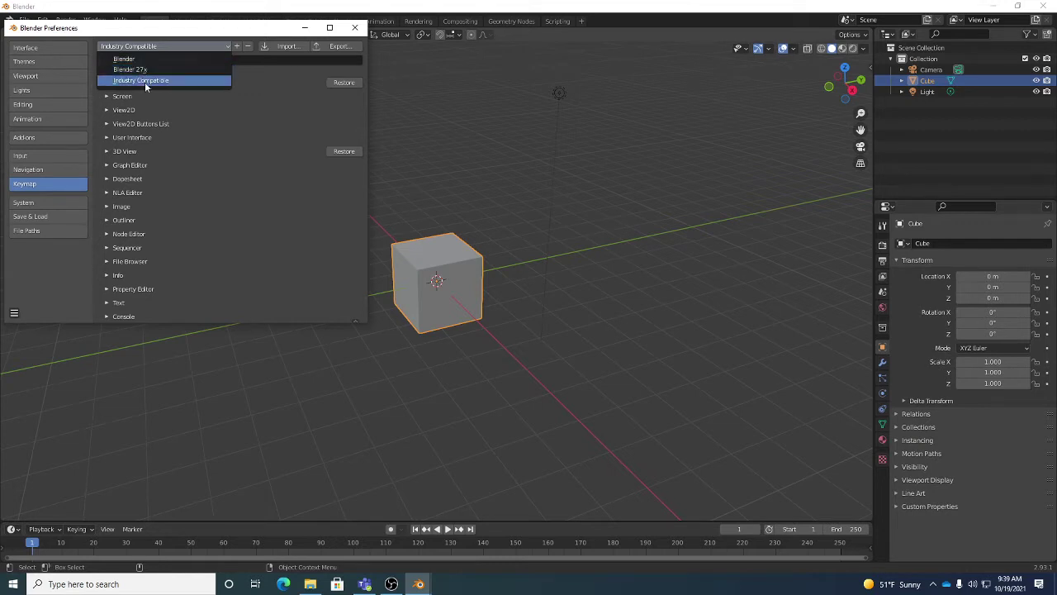
pyautogui.click(136, 80)
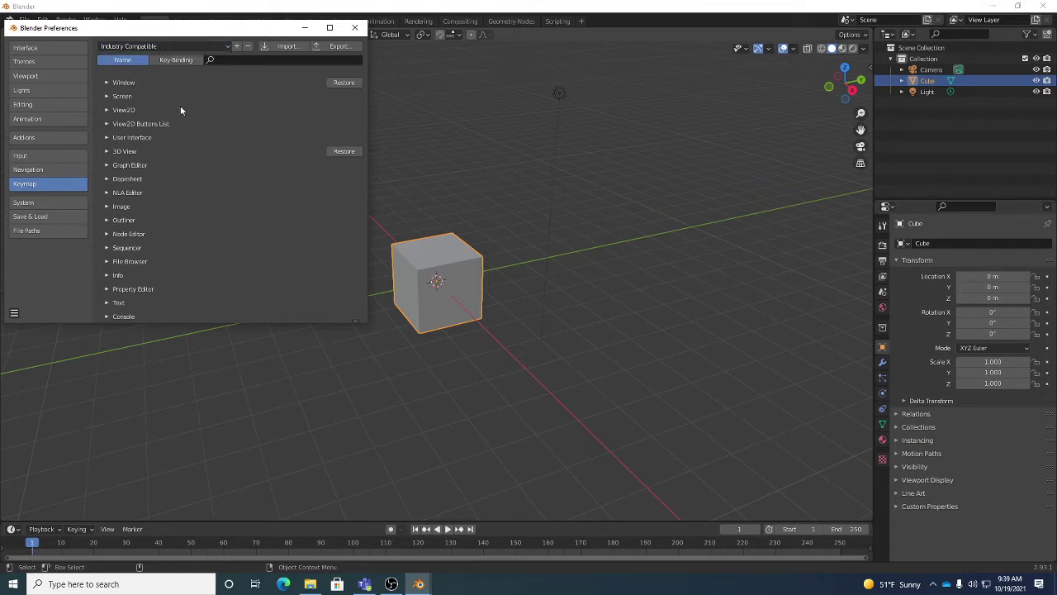
pyautogui.moveTo(140, 31); pyautogui.dragTo(213, 41)
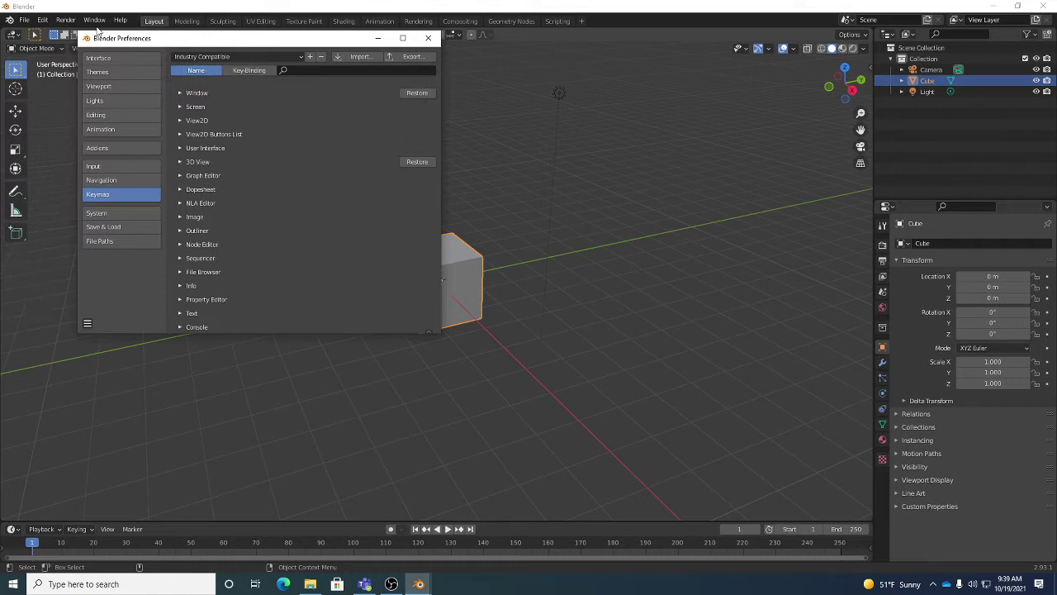
pyautogui.click(42, 19)
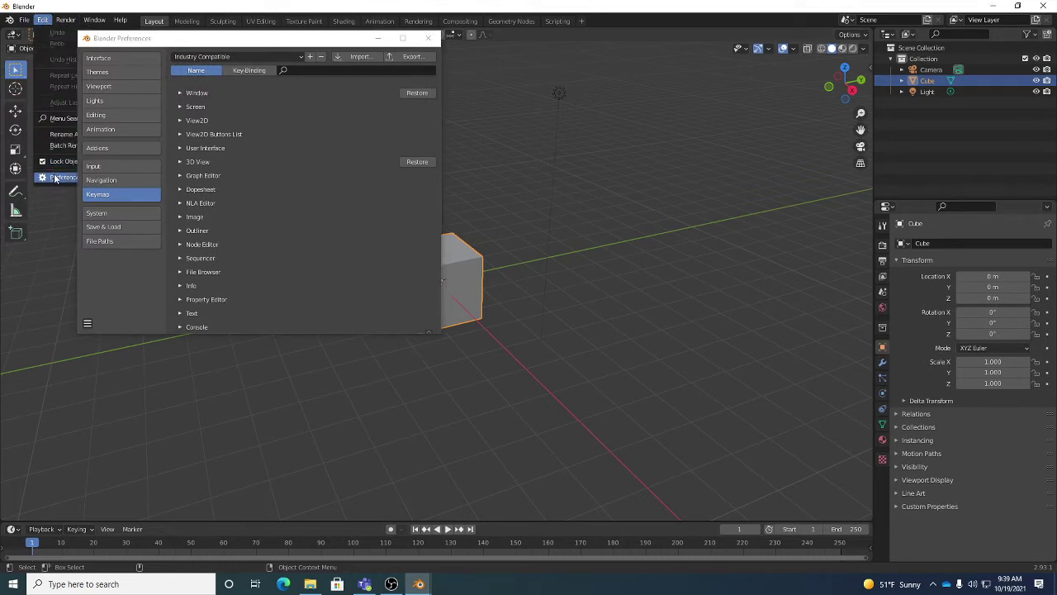
pyautogui.moveTo(202, 40); pyautogui.dragTo(258, 52)
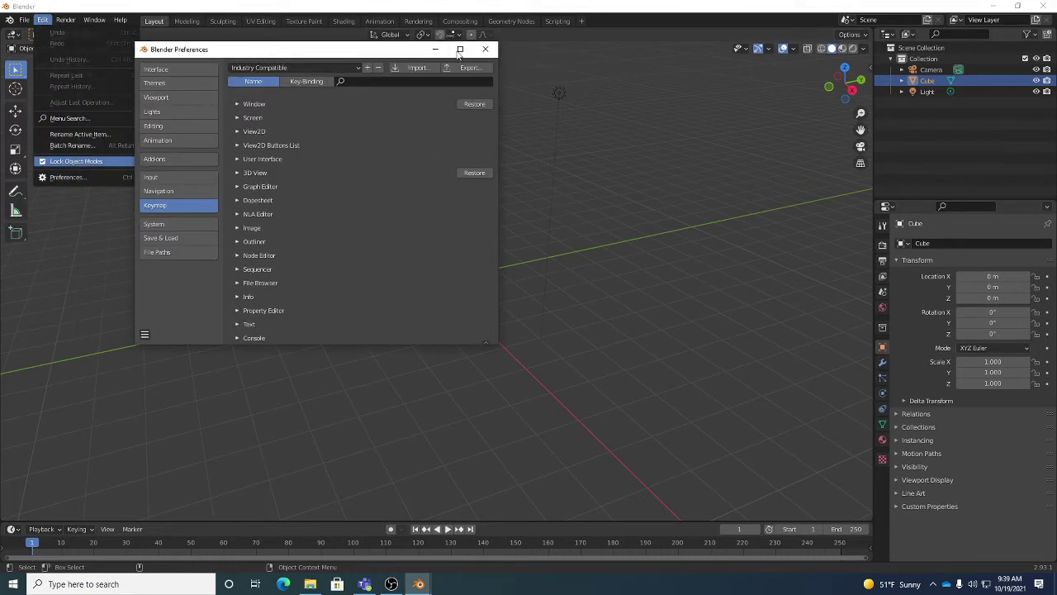
pyautogui.click(485, 49)
# - Reopen the keymap preferences and choose the Industry Compatible preset again
pyautogui.click(41, 22)
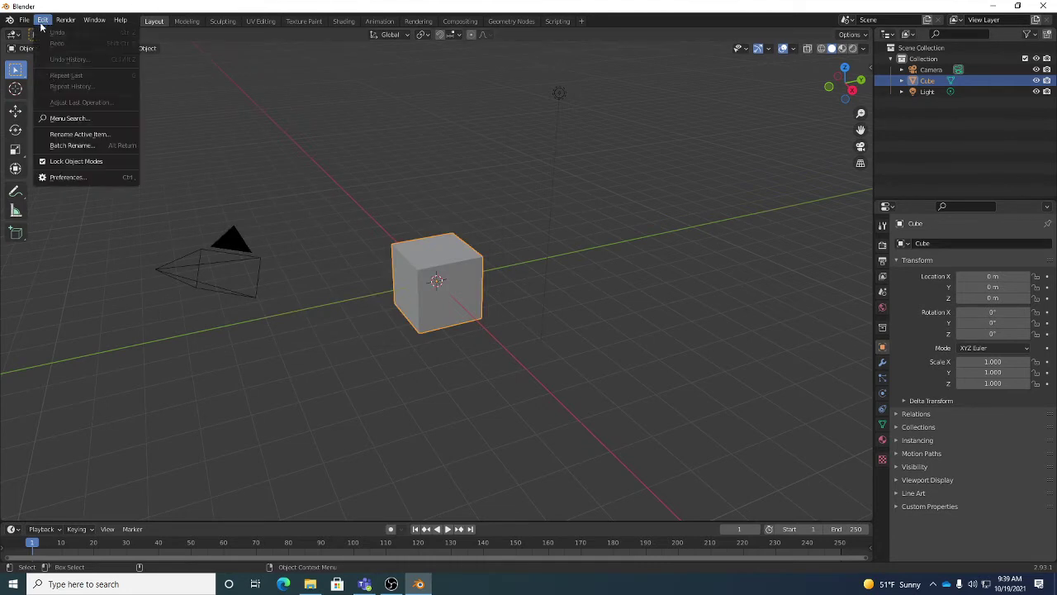
pyautogui.click(66, 176)
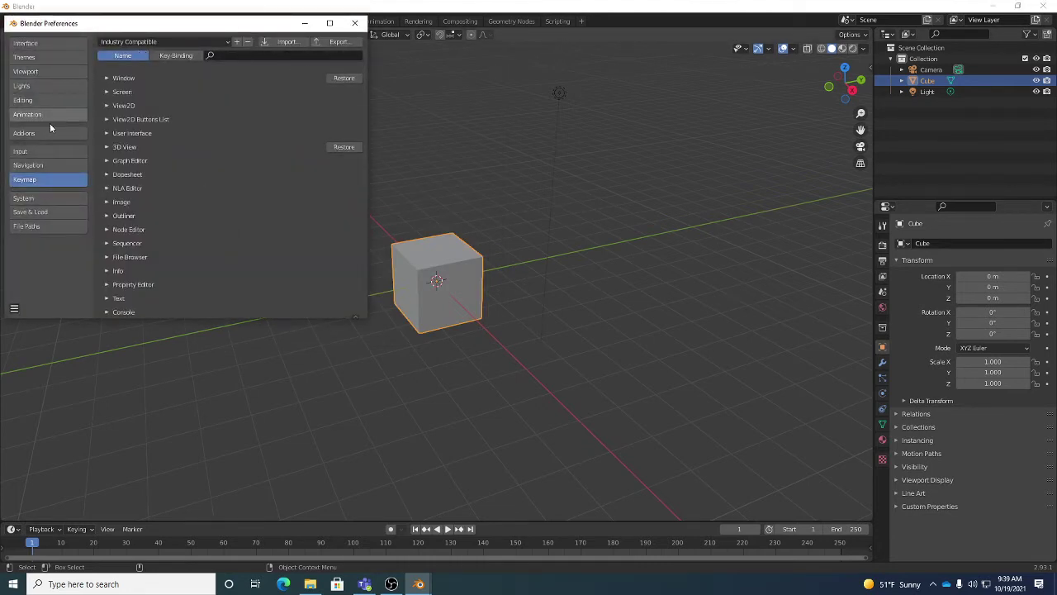
pyautogui.click(153, 41)
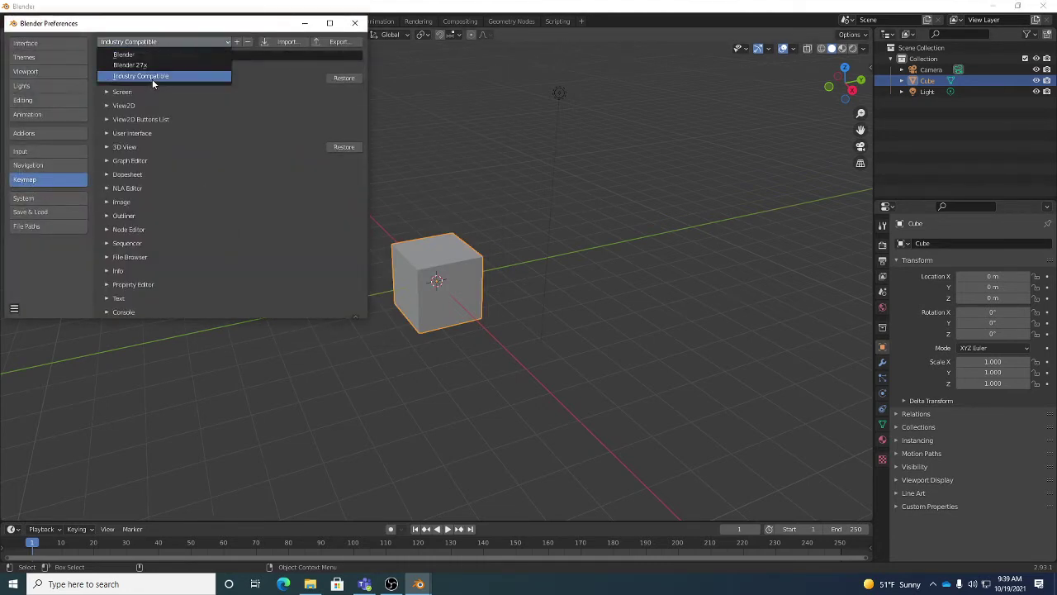
pyautogui.click(152, 78)
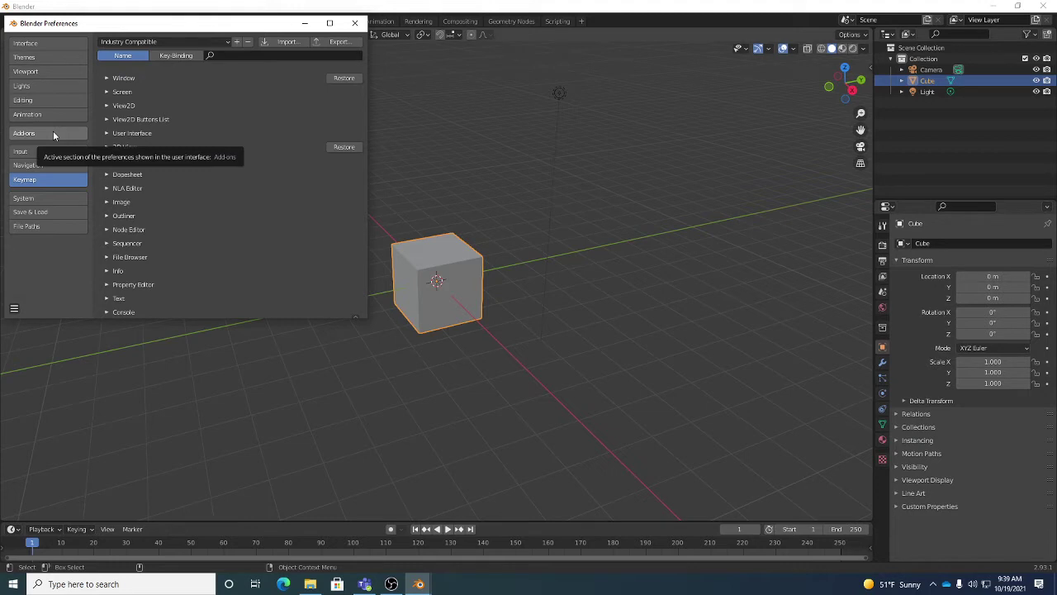
# - Search the add-ons in the preferences for "auto"
pyautogui.moveTo(132, 23); pyautogui.dragTo(236, 30)
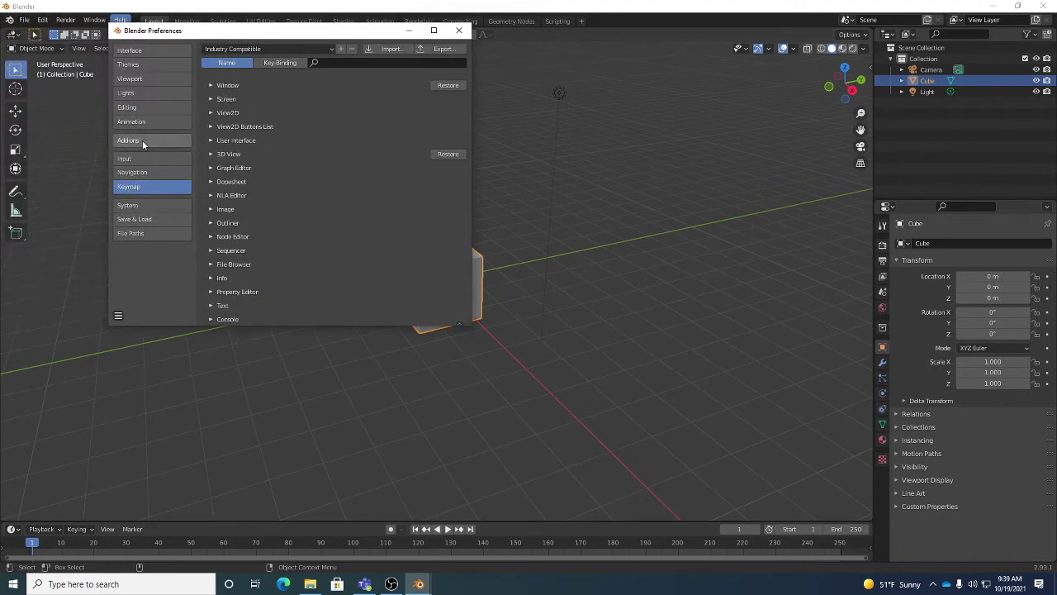
pyautogui.click(140, 141)
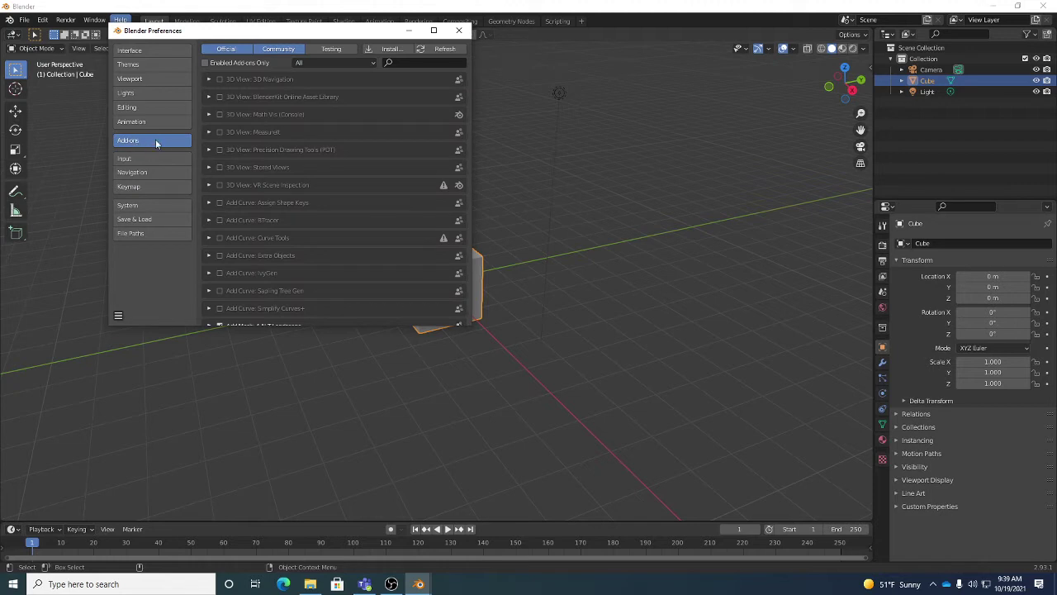
pyautogui.click(402, 63)
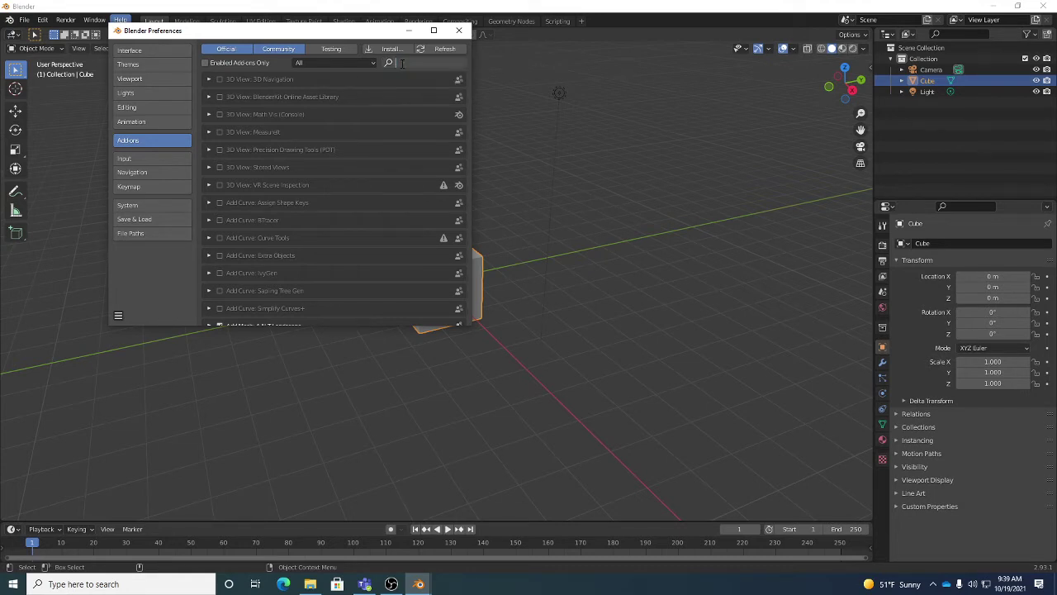
pyautogui.write('auto')
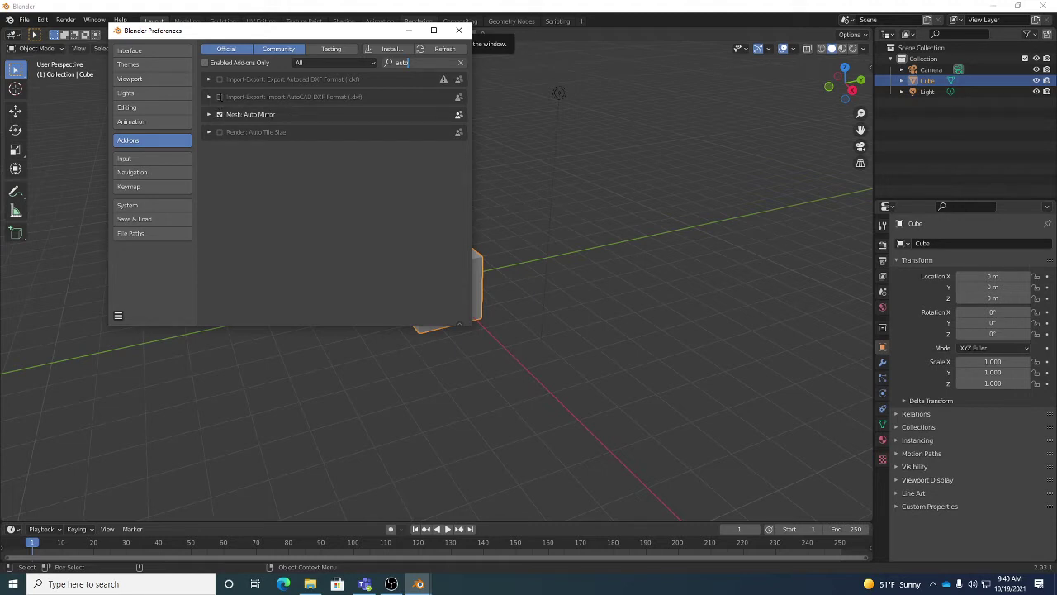
# - Try enabling the Import AutoCAD DXF Format add-on, disable it again and close the preferences
pyautogui.click(220, 98)
pyautogui.click(219, 97)
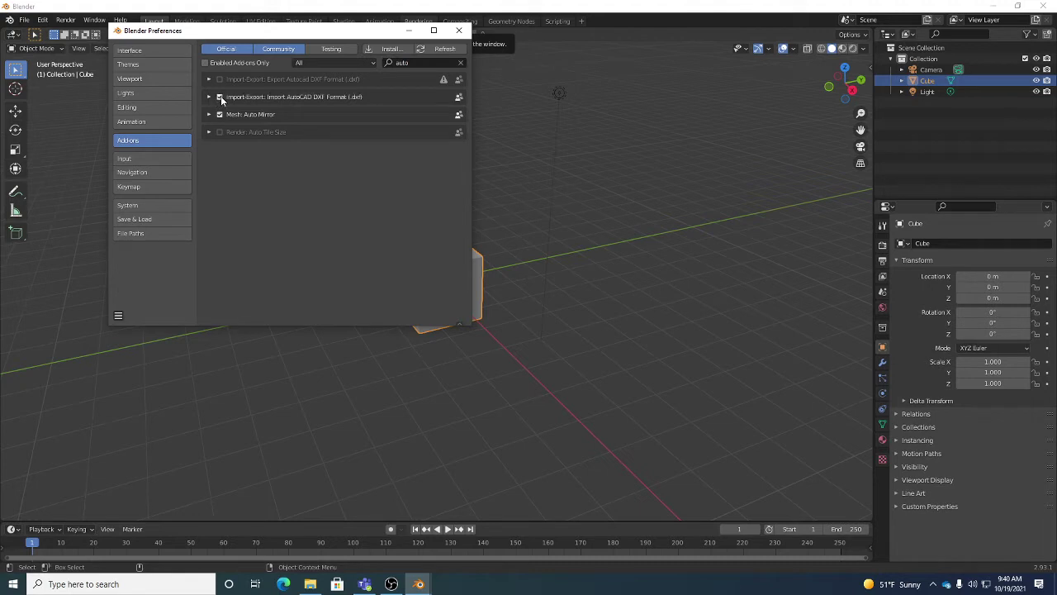
pyautogui.click(221, 99)
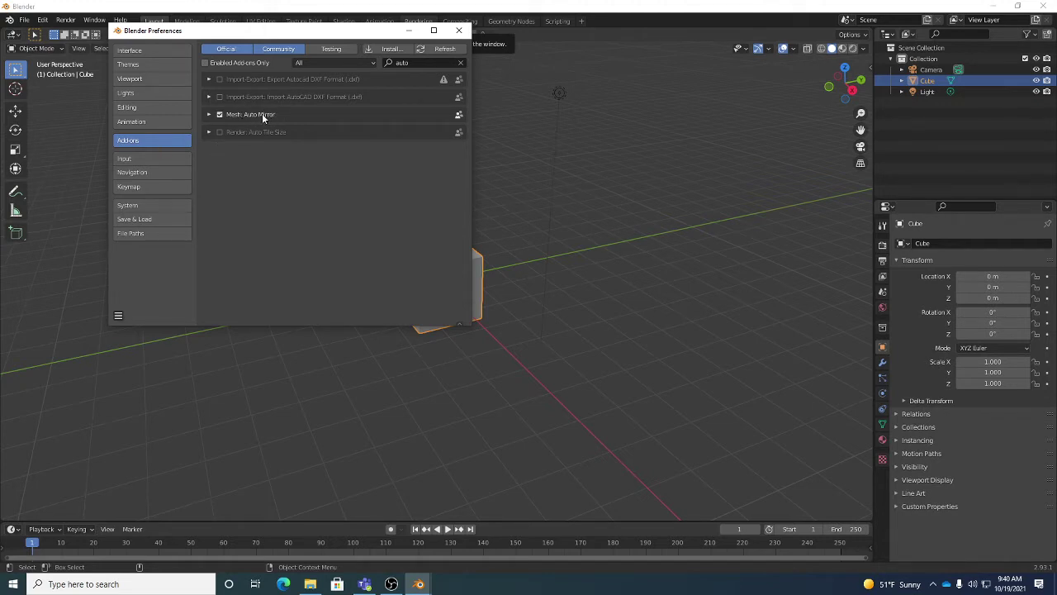
pyautogui.click(460, 29)
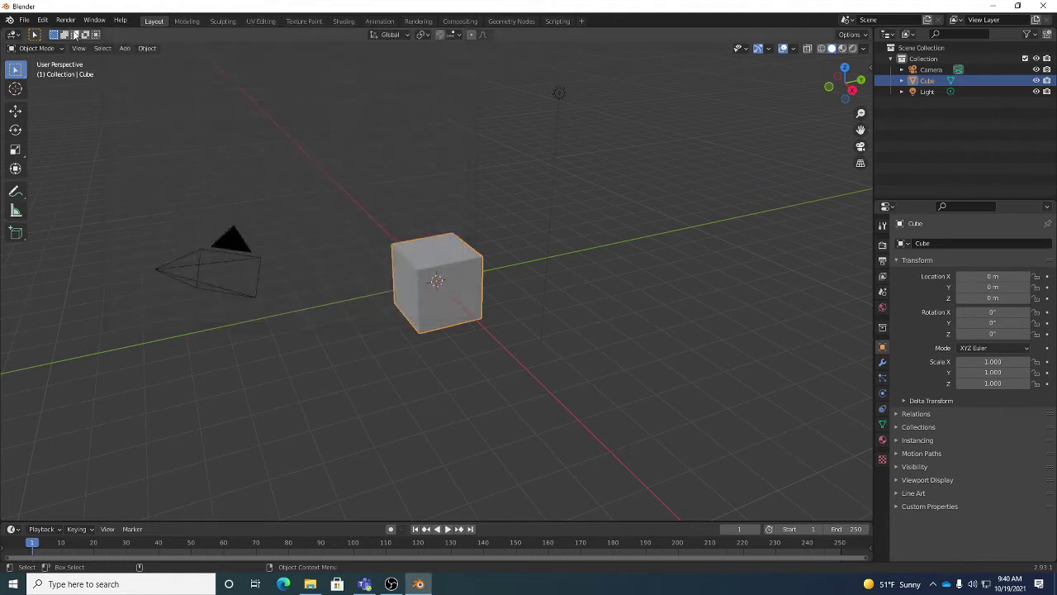
# - Reopen the add-on preferences, make sure the Mesh: Auto Mirror add-on is enabled, and close them
pyautogui.click(42, 20)
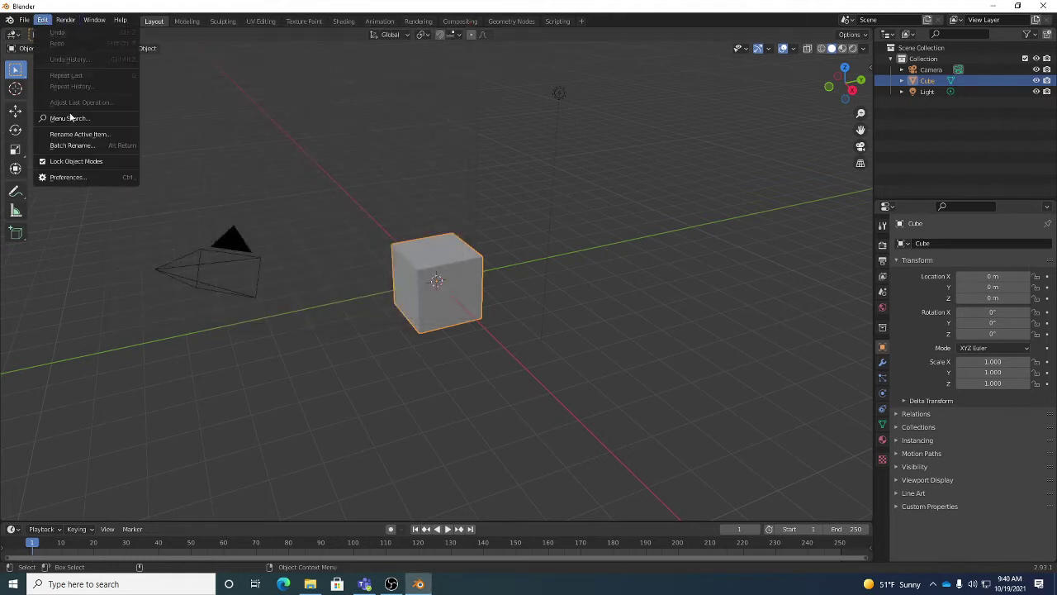
pyautogui.click(78, 176)
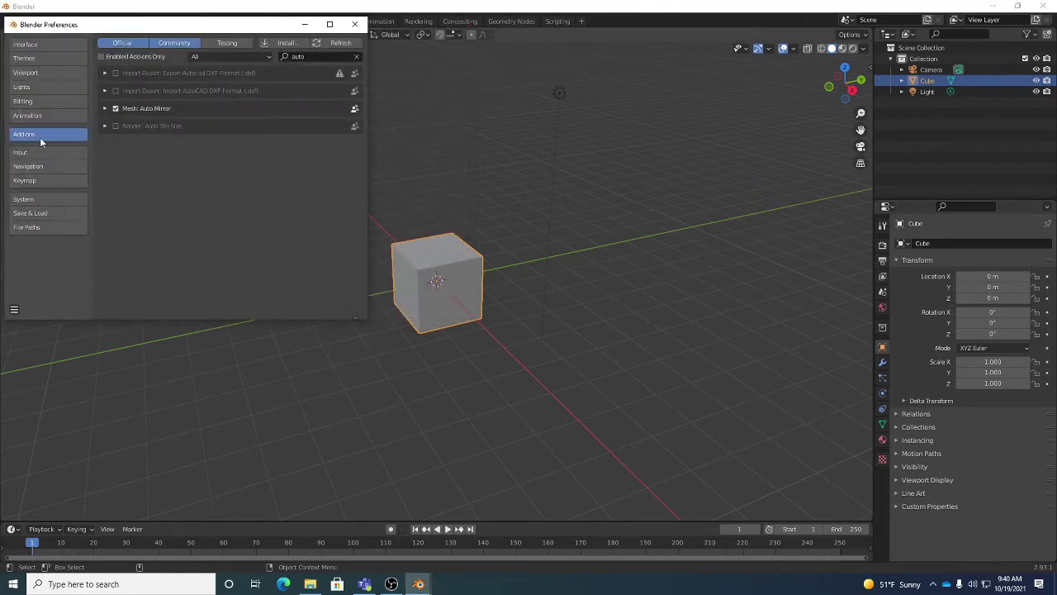
pyautogui.click(312, 57)
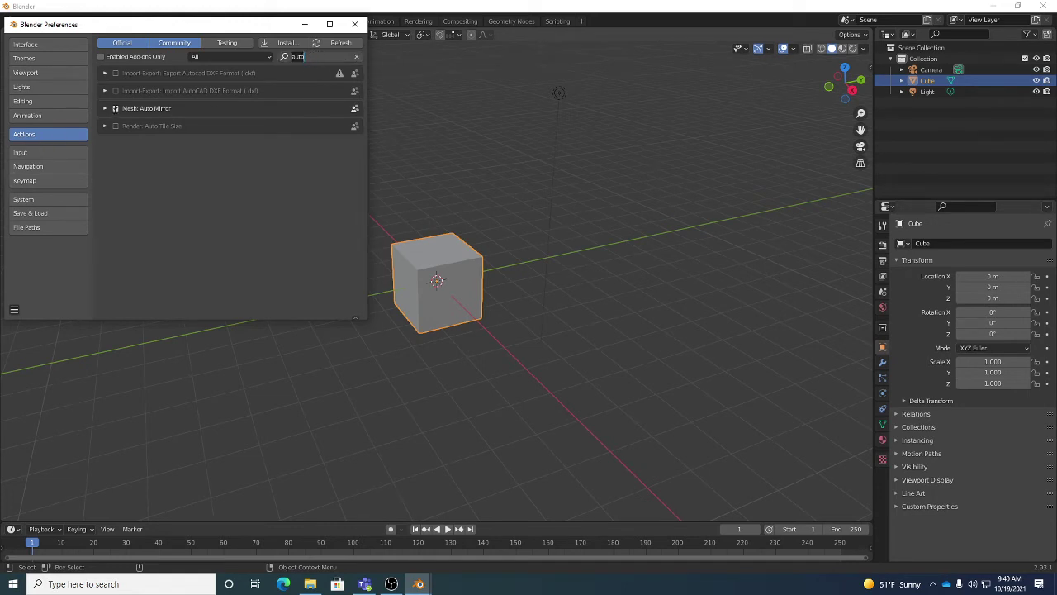
pyautogui.click(116, 108)
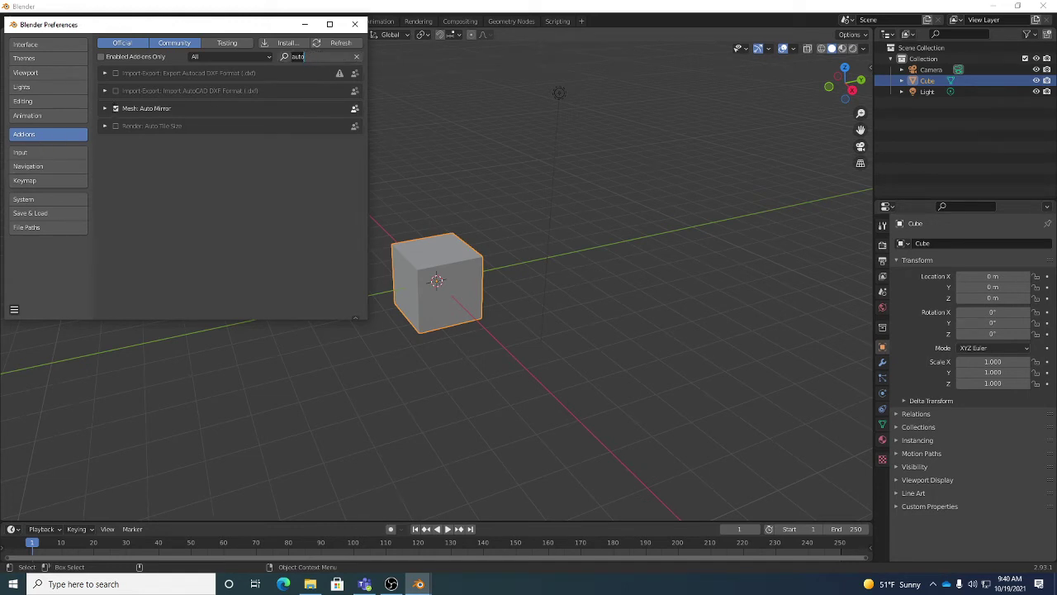
pyautogui.click(355, 25)
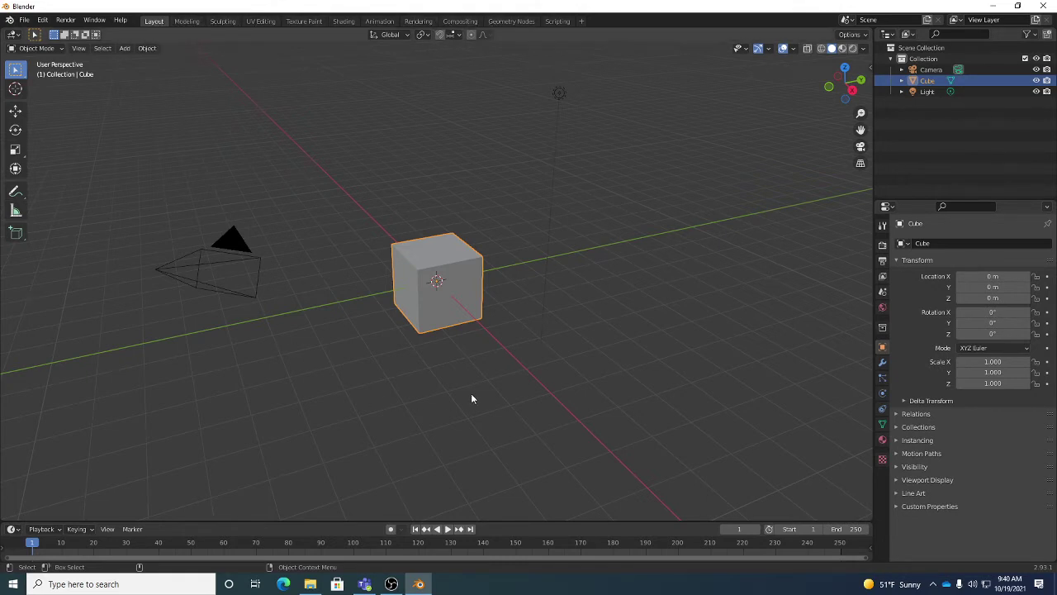
# - Switch to the Modeling workspace and hide the camera and the light in the viewport
pyautogui.click(186, 22)
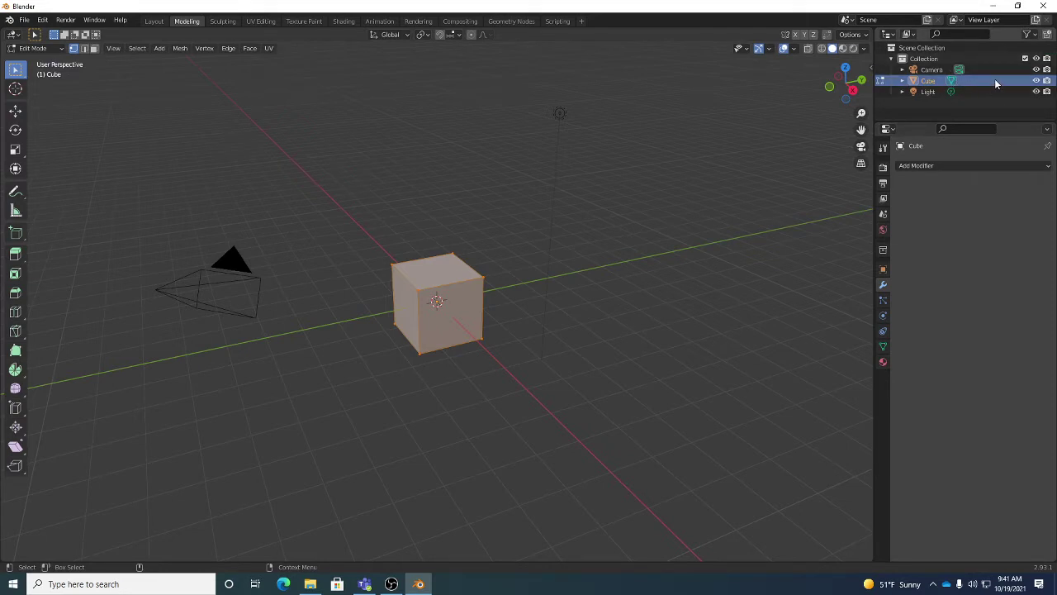
pyautogui.click(1038, 71)
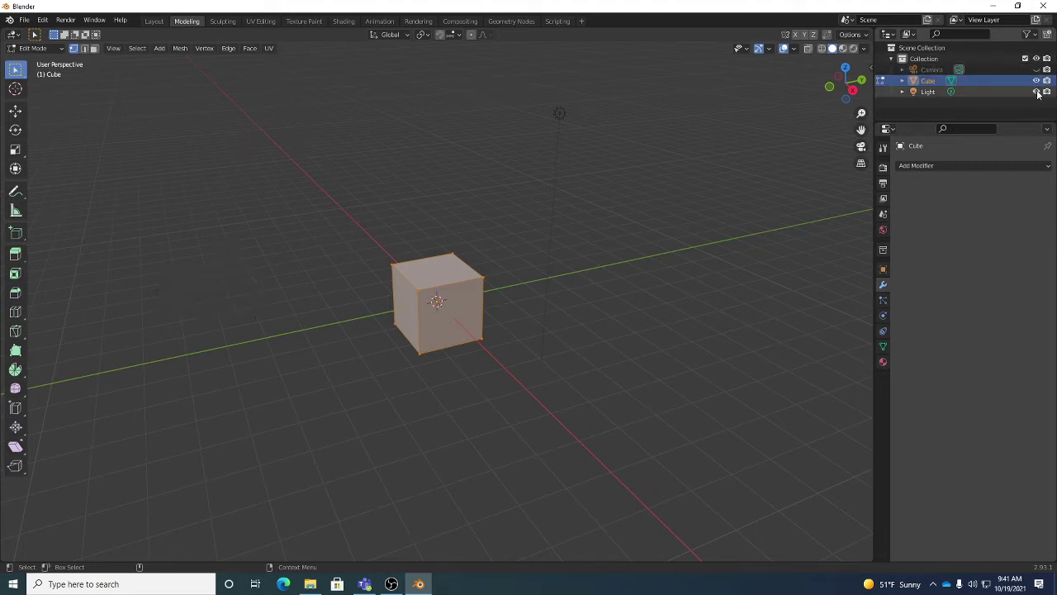
pyautogui.click(1037, 90)
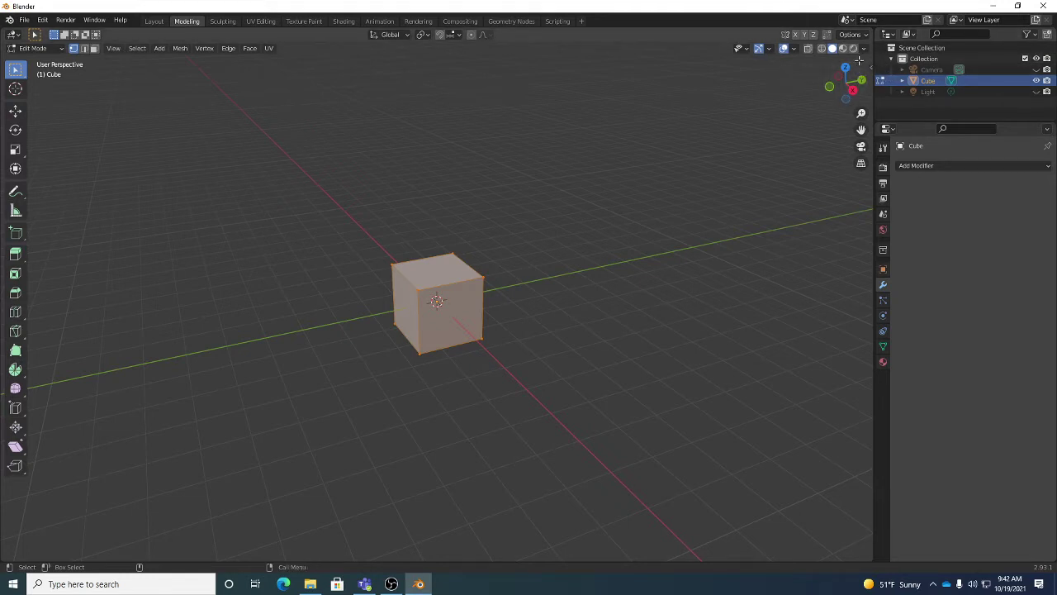
# - Reveal the viewport sidebar, examine its Edit tools including Auto Mirror, and collapse the sidebar again
pyautogui.click(870, 66)
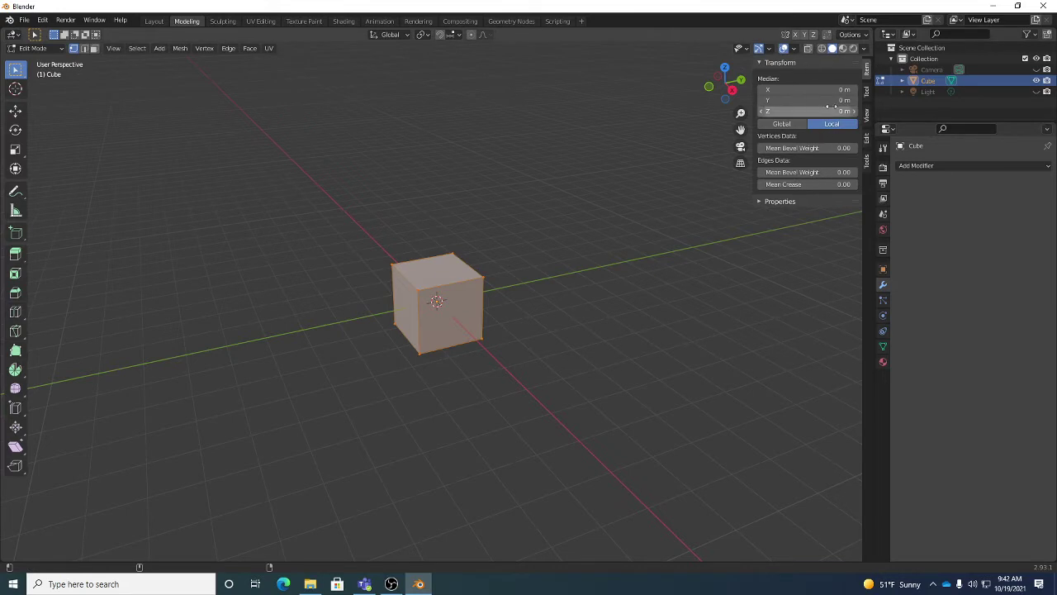
pyautogui.click(868, 145)
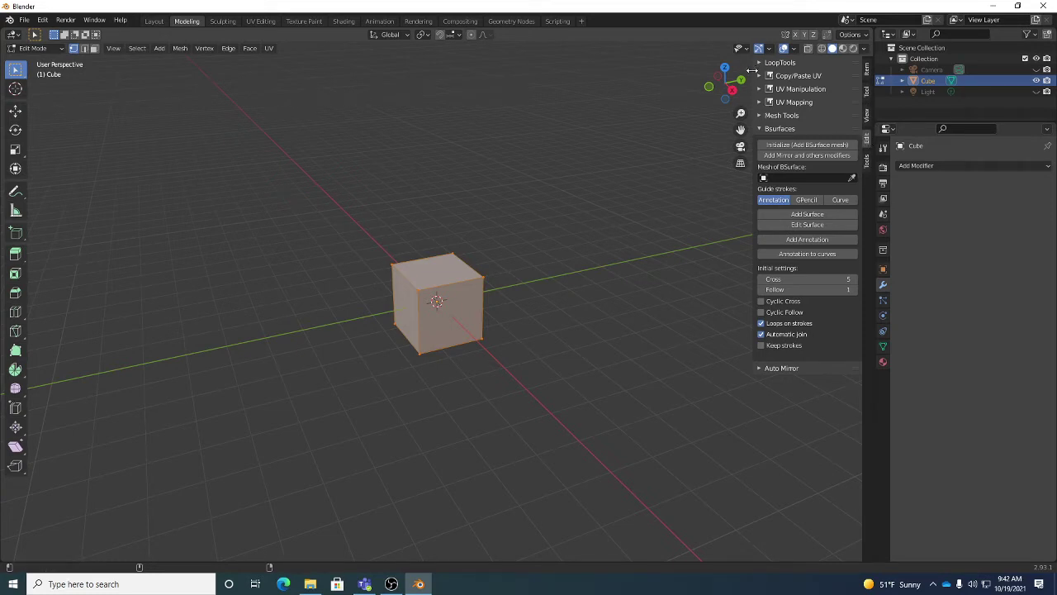
pyautogui.moveTo(752, 72); pyautogui.dragTo(867, 69)
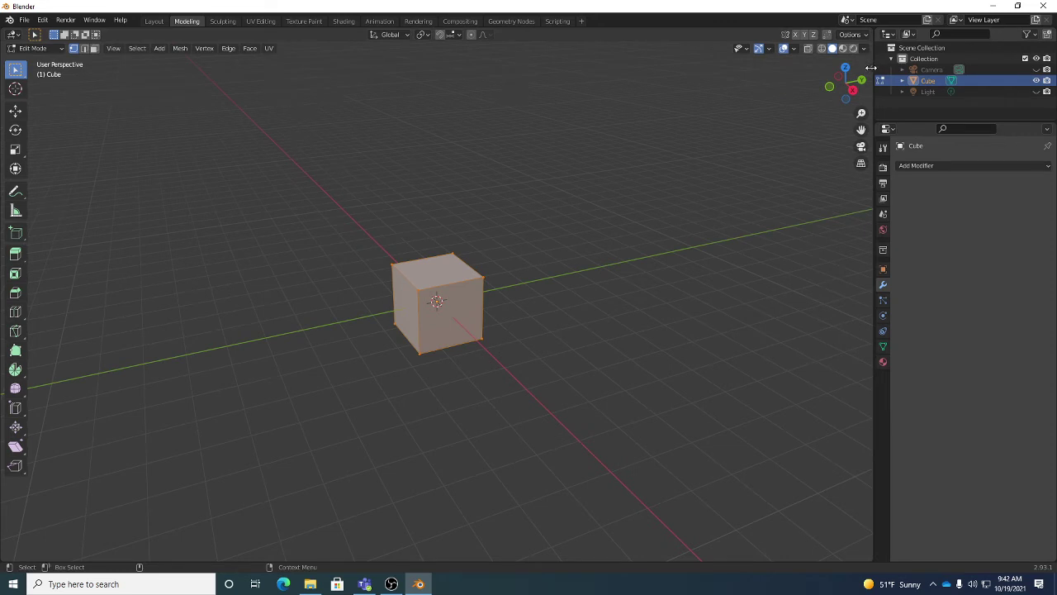
# - Reveal the viewport sidebar, look through its Tool and Item settings, and return to the Edit tools
pyautogui.click(871, 68)
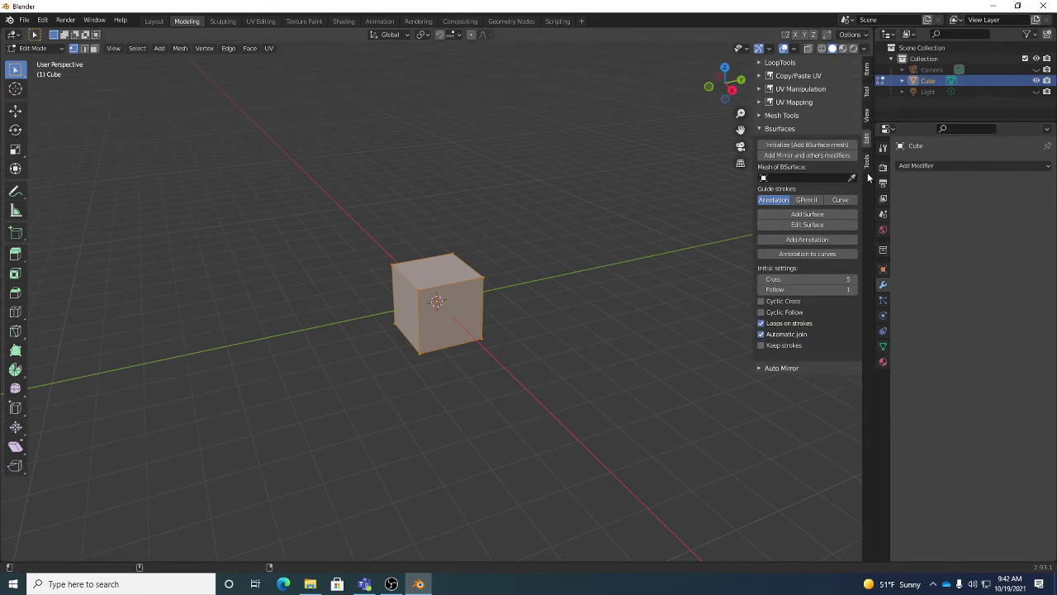
pyautogui.click(868, 95)
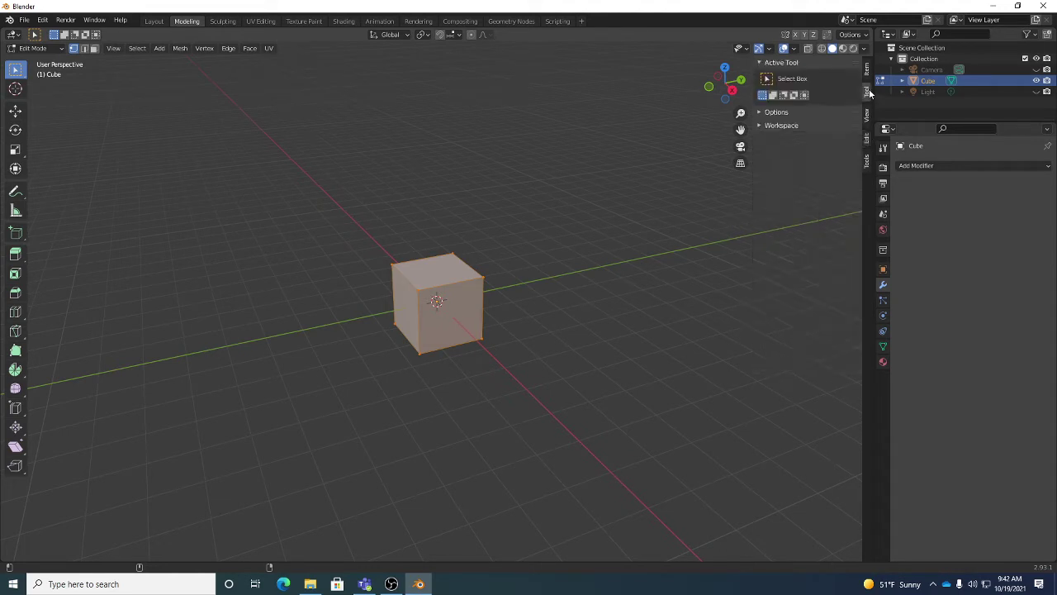
pyautogui.click(868, 71)
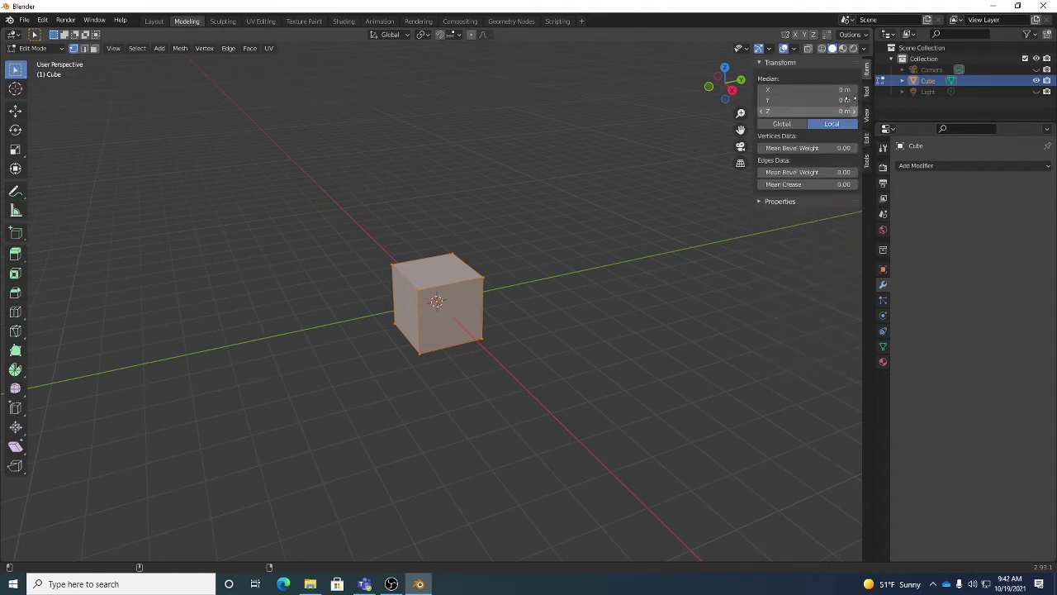
pyautogui.click(867, 142)
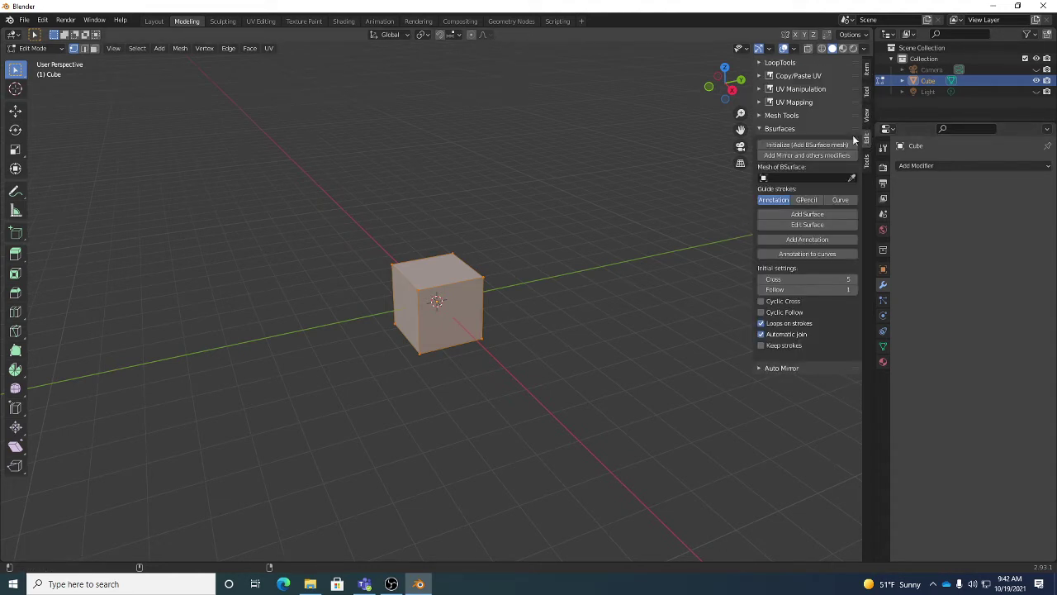
# - Collapse the Bsurfaces section and expand the Auto Mirror settings
pyautogui.click(781, 129)
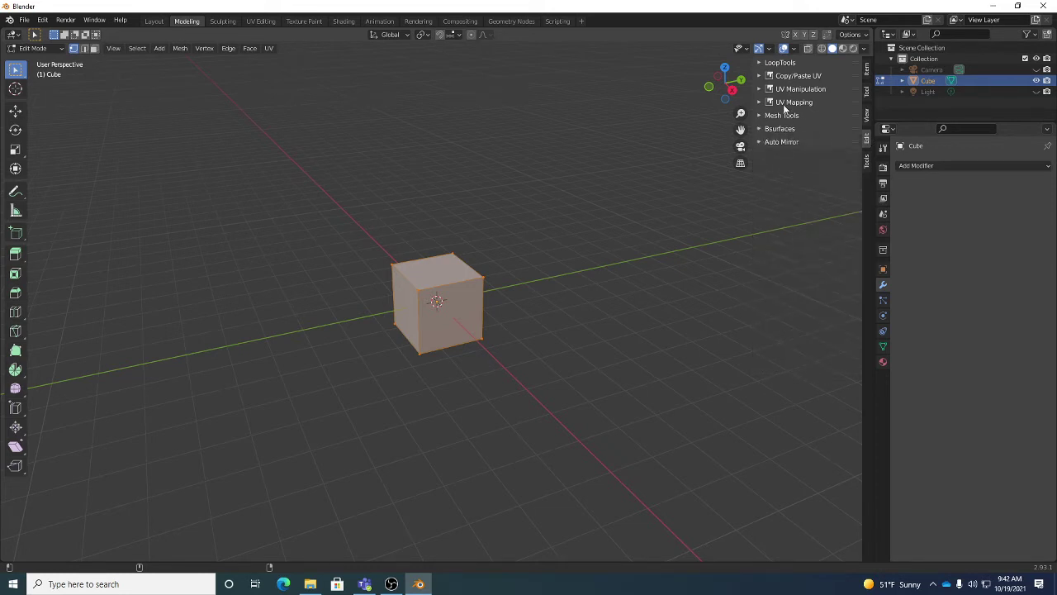
pyautogui.click(777, 130)
pyautogui.click(778, 129)
pyautogui.click(773, 129)
pyautogui.click(777, 129)
pyautogui.click(778, 129)
pyautogui.click(777, 130)
pyautogui.click(780, 141)
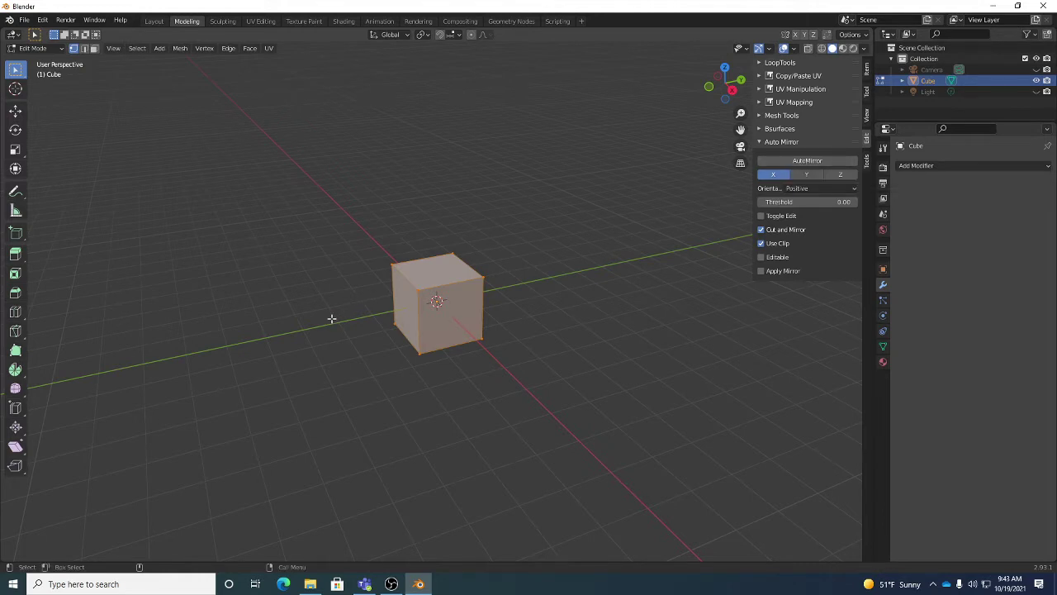
# - Turn on Toggle Edit and Editable in Auto Mirror and run AutoMirror on the cube along the X axis
pyautogui.moveTo(331, 318); pyautogui.dragTo(550, 321, button='middle')
pyautogui.scroll(2, 507, 328)
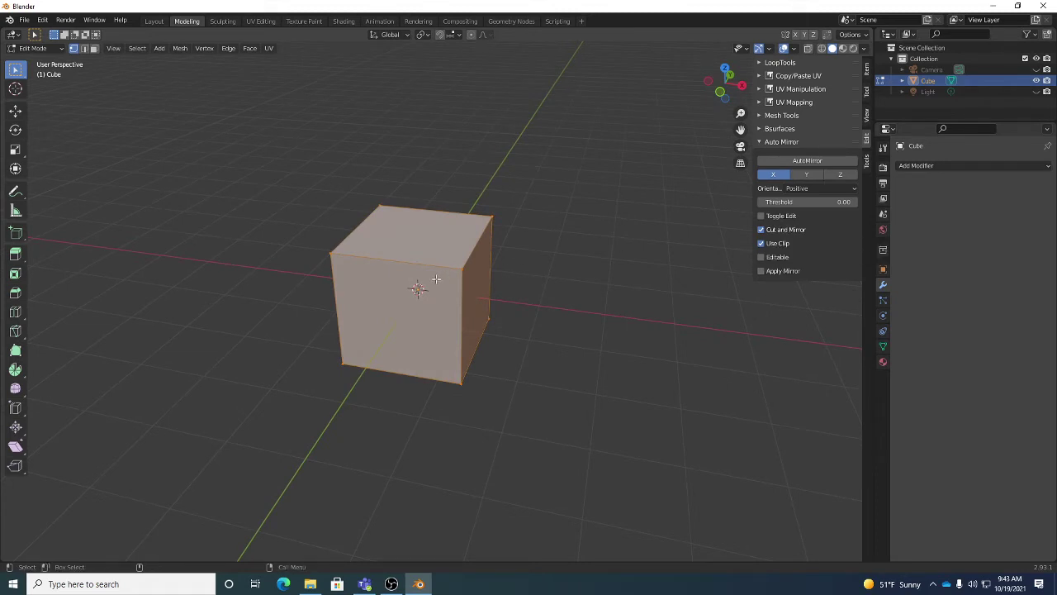
pyautogui.moveTo(437, 279); pyautogui.dragTo(657, 231, button='middle')
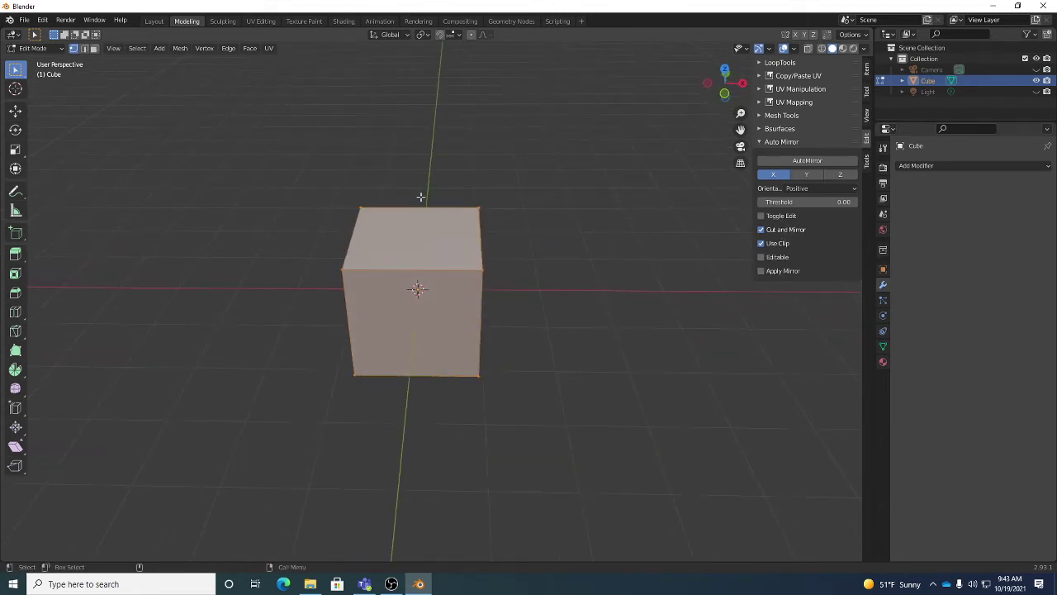
pyautogui.moveTo(374, 271); pyautogui.dragTo(355, 284, button='middle')
pyautogui.moveTo(403, 332); pyautogui.dragTo(479, 327, button='middle')
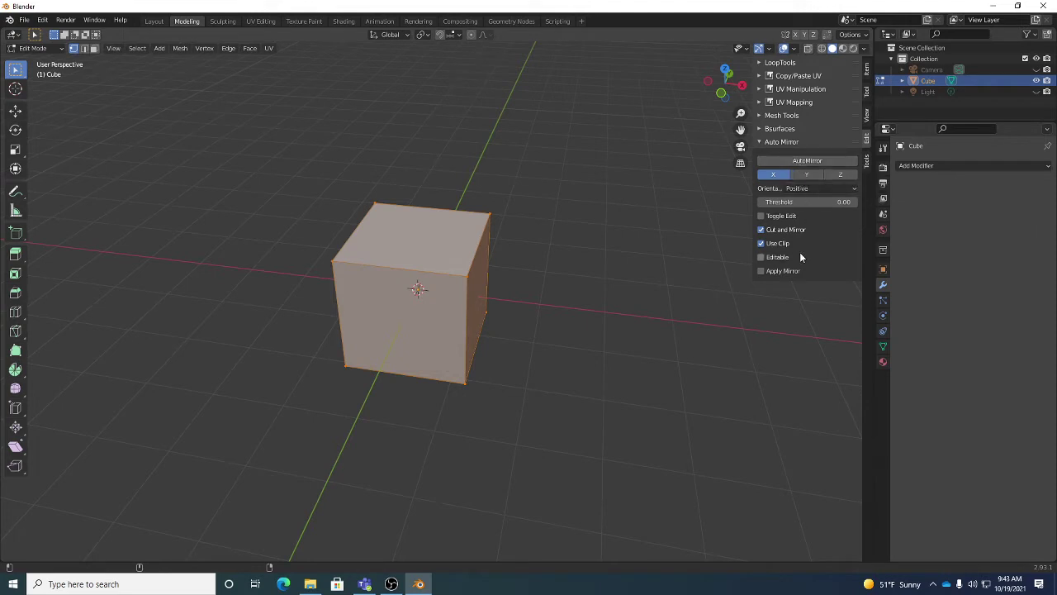
pyautogui.click(761, 257)
pyautogui.click(805, 163)
pyautogui.moveTo(461, 215); pyautogui.dragTo(418, 211, button='middle')
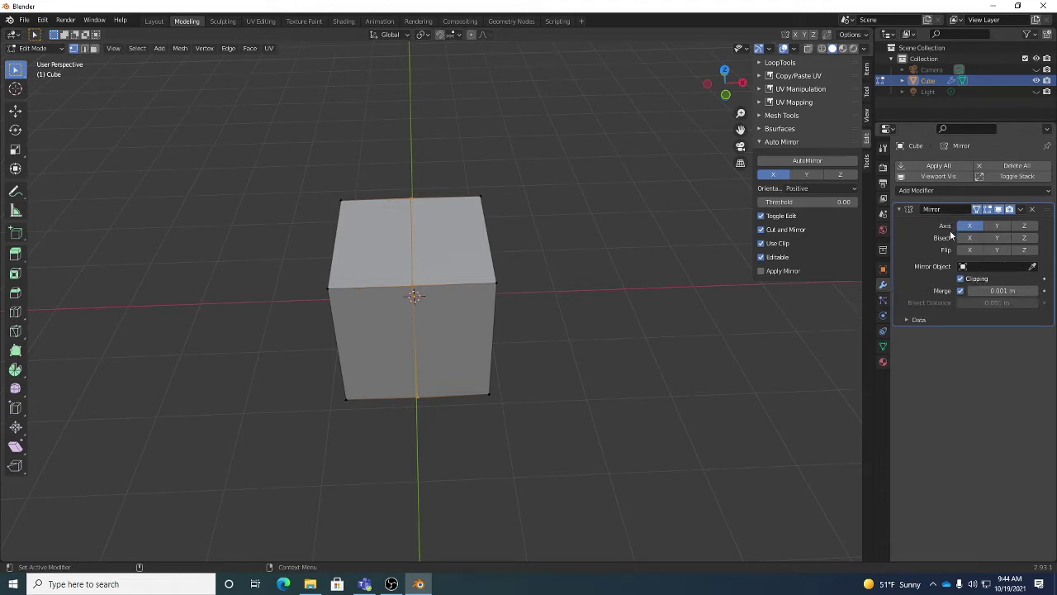
# - Select a rear and a front upper corner vertex of the cube to check the mirrored selection
pyautogui.moveTo(536, 281); pyautogui.dragTo(507, 266, button='middle')
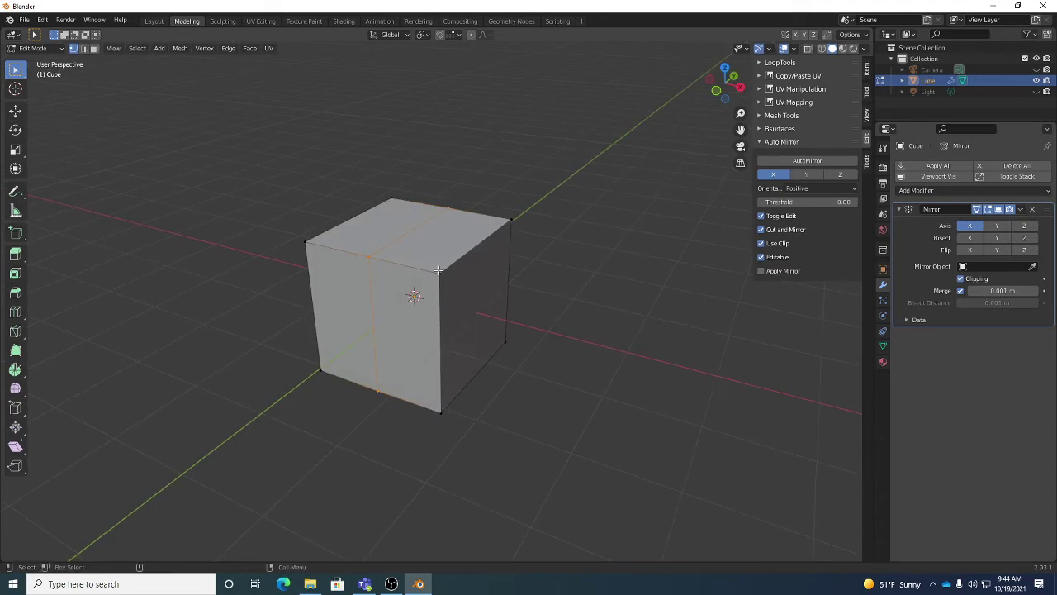
pyautogui.click(512, 216)
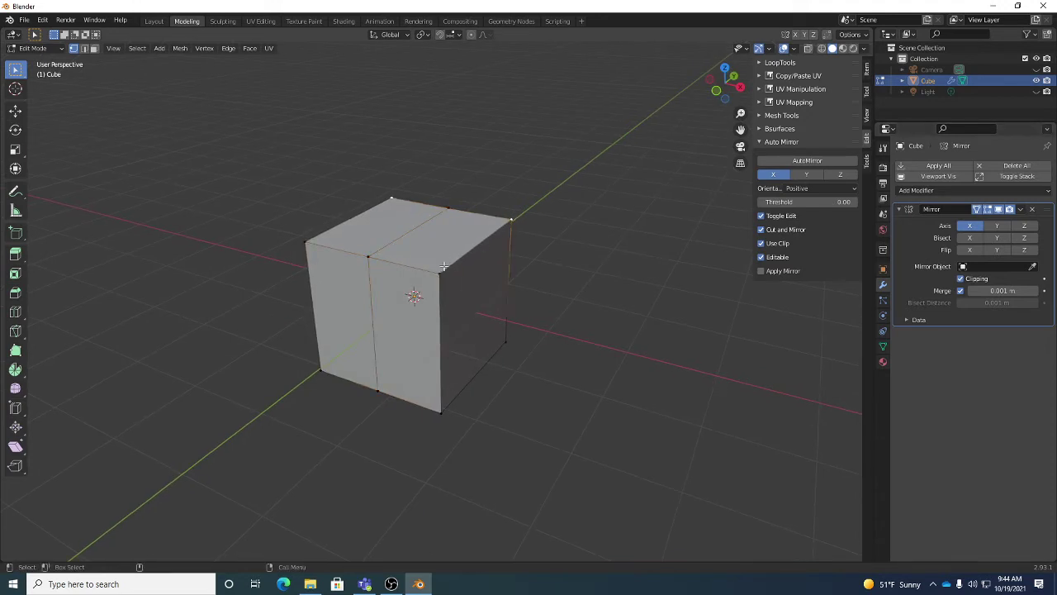
pyautogui.keyDown('shift'); pyautogui.click(302, 243); pyautogui.keyUp('shift')
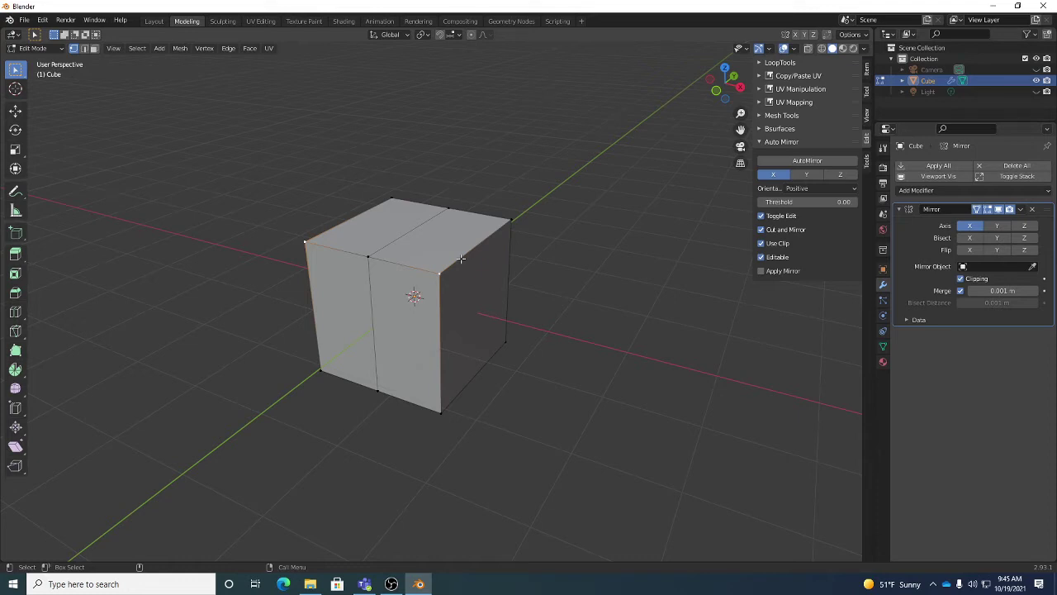
# - Review the available object interaction modes and stay in Edit Mode
pyautogui.click(41, 50)
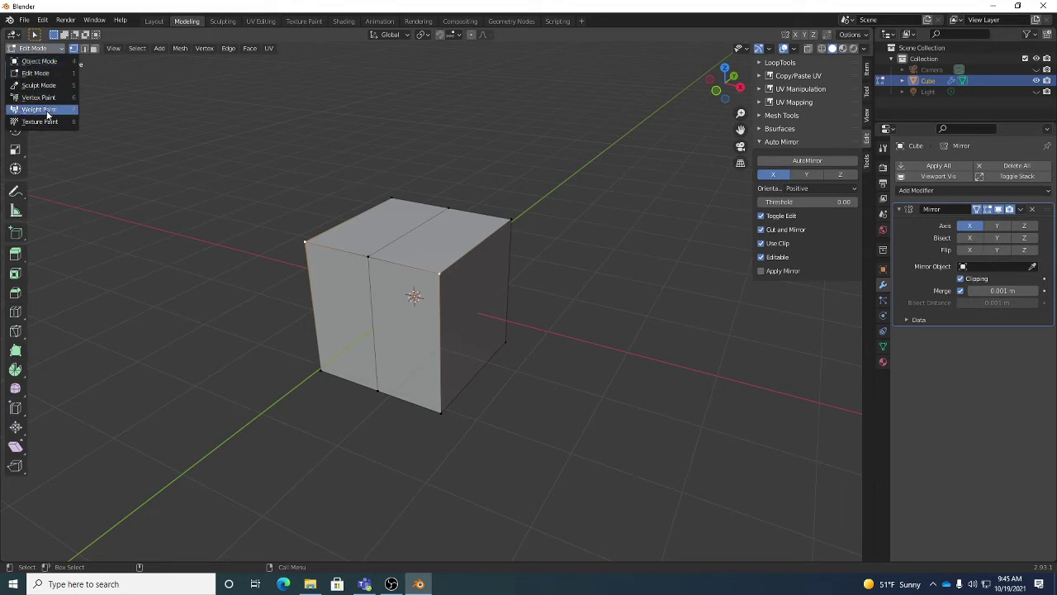
pyautogui.click(44, 50)
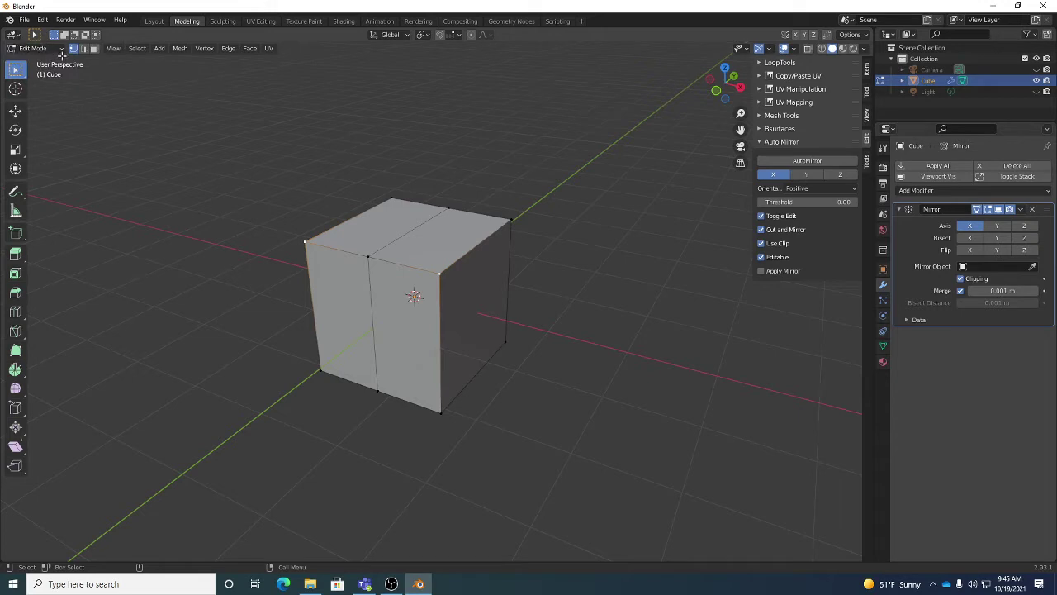
pyautogui.click(33, 48)
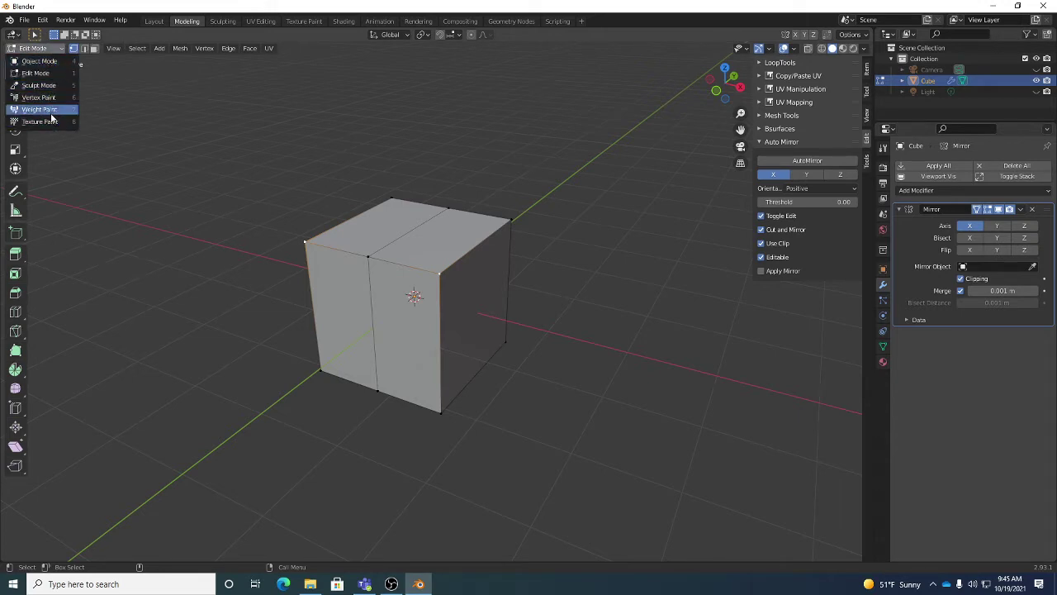
pyautogui.click(47, 50)
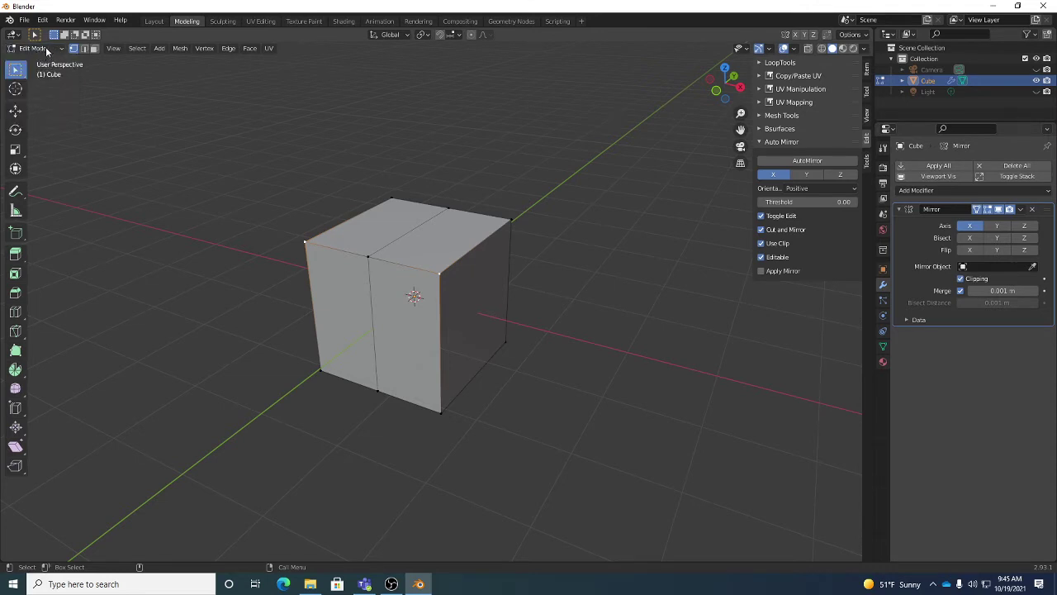
pyautogui.click(45, 52)
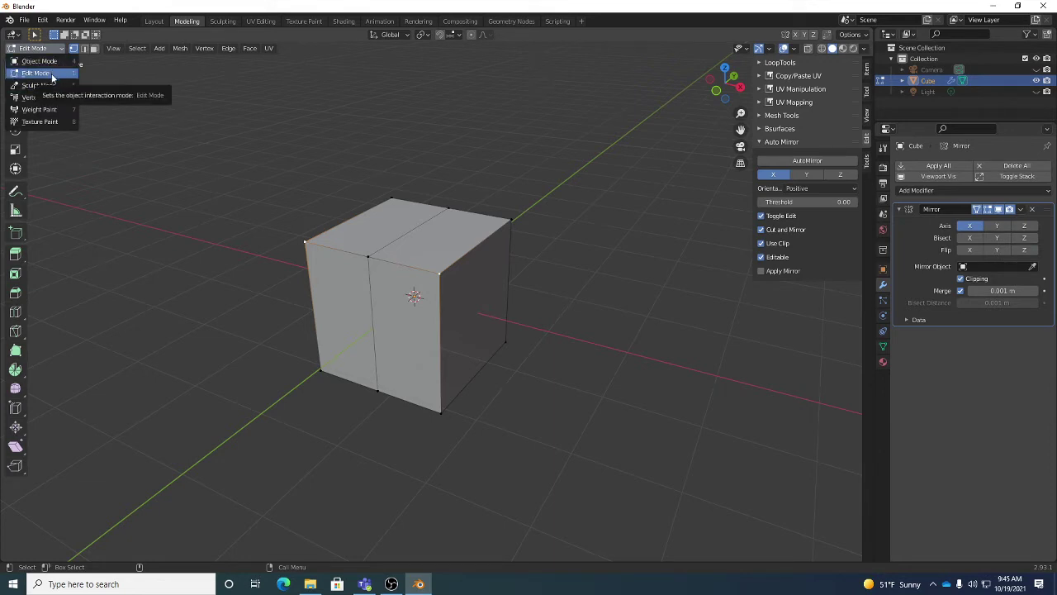
pyautogui.click(50, 77)
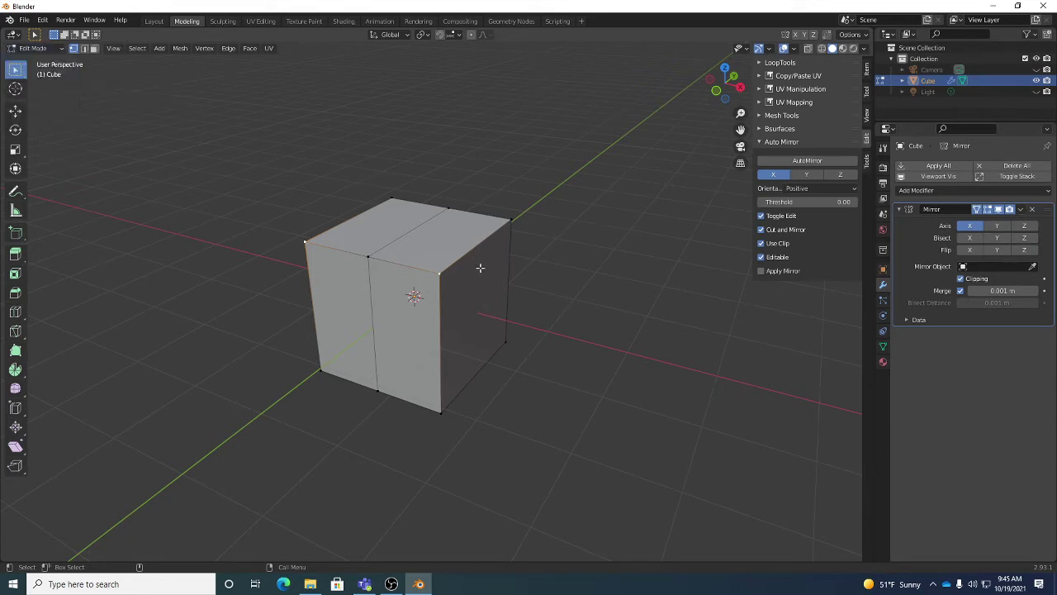
# - Change the mesh selection mode to edges, then to faces, and switch to Object Mode
pyautogui.press('2')
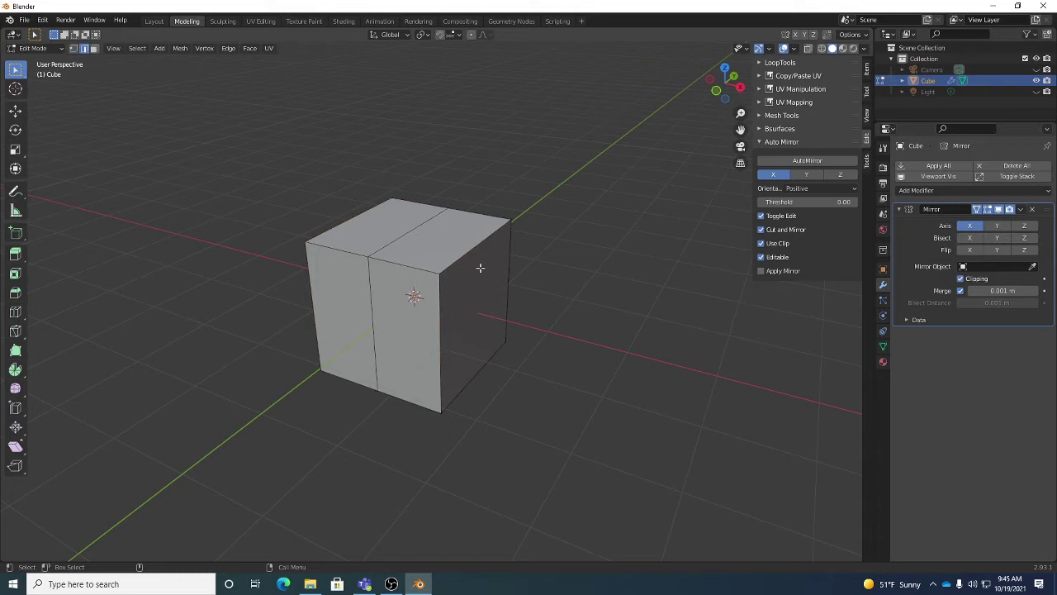
pyautogui.click(93, 49)
pyautogui.press('Tab')
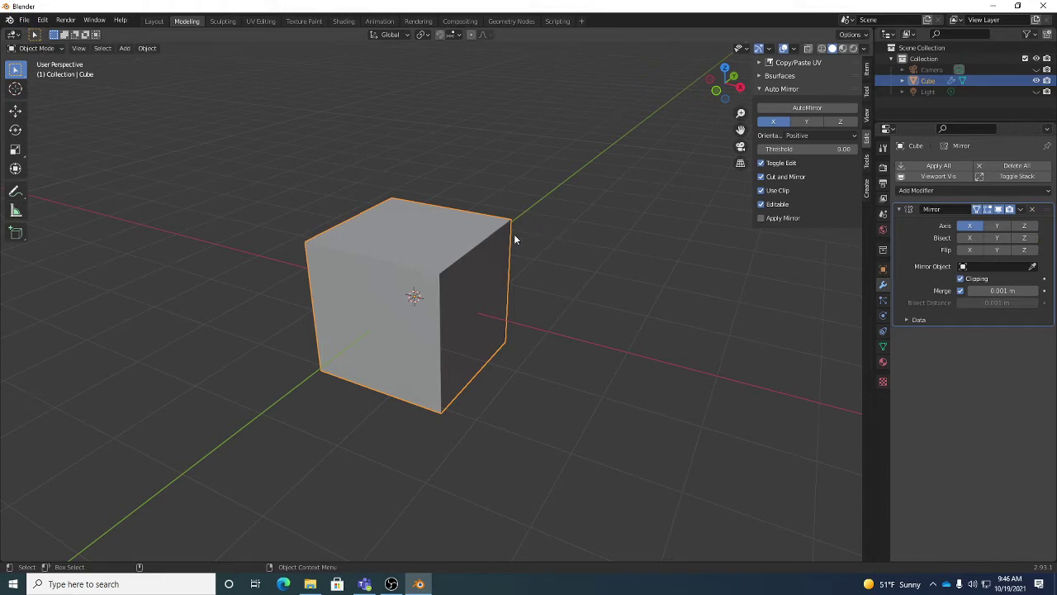
# - Add a Subdivision Surface modifier to the mirrored cube
pyautogui.moveTo(503, 219); pyautogui.dragTo(529, 221, button='middle')
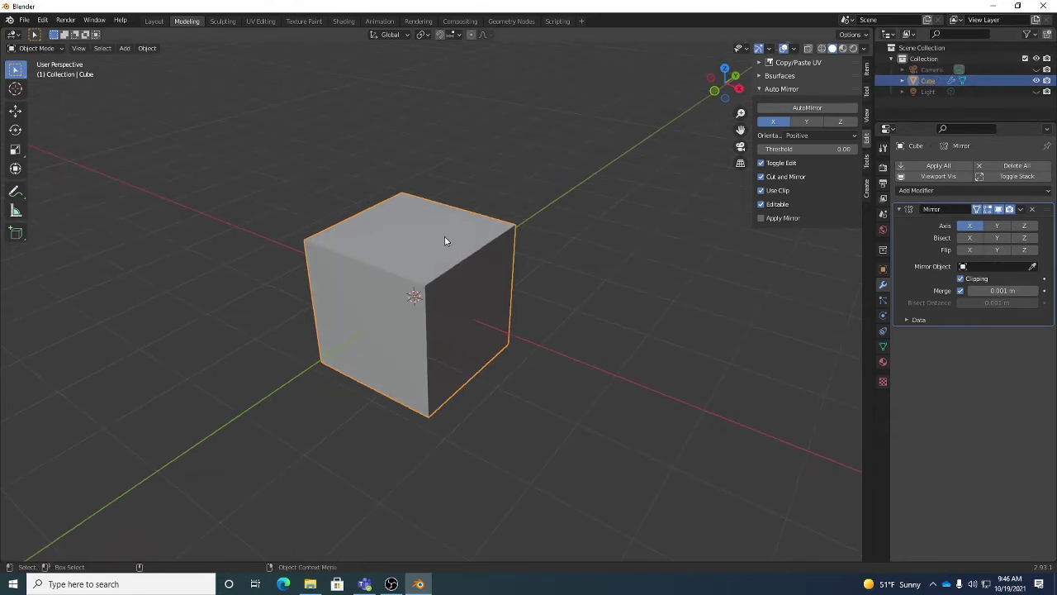
pyautogui.moveTo(444, 238)
pyautogui.mouseDown(button='middle')
pyautogui.moveTo(429, 240)
pyautogui.moveTo(449, 252)
pyautogui.mouseUp(button='middle')
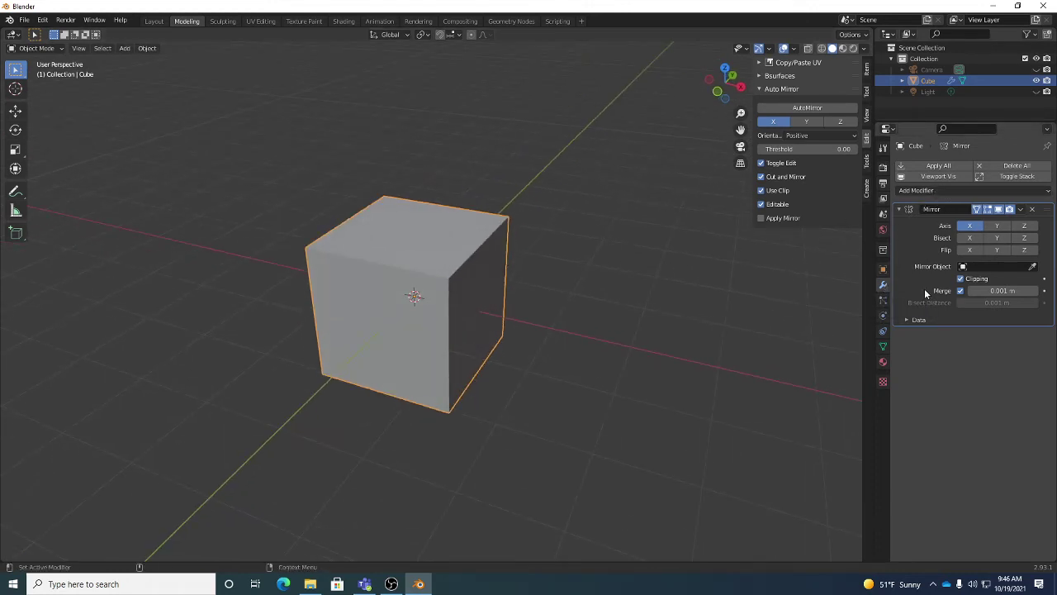
pyautogui.click(947, 190)
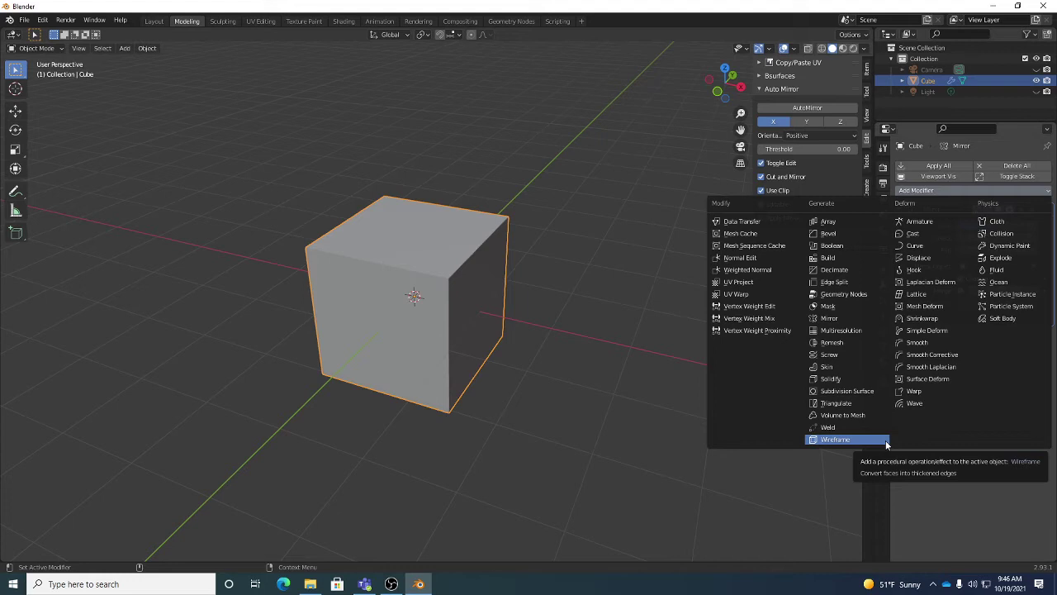
pyautogui.click(848, 391)
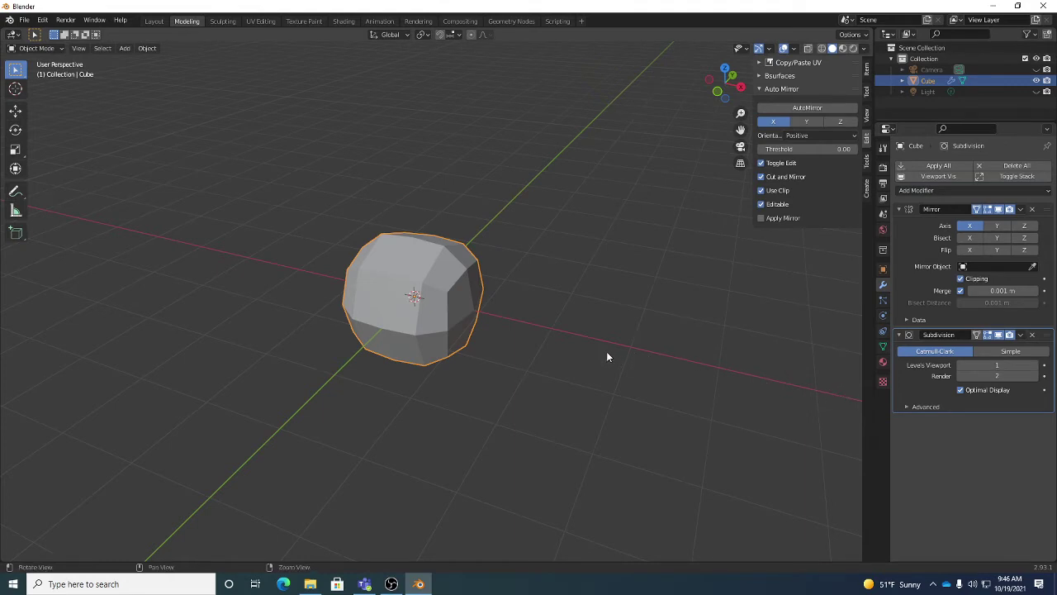
# - Apply Shade Smooth to the subdivided cube
pyautogui.moveTo(607, 351); pyautogui.dragTo(582, 334, button='middle')
pyautogui.scroll(3, 553, 322)
pyautogui.moveTo(530, 311)
pyautogui.mouseDown(button='middle')
pyautogui.moveTo(467, 272)
pyautogui.moveTo(498, 298)
pyautogui.mouseUp(button='middle')
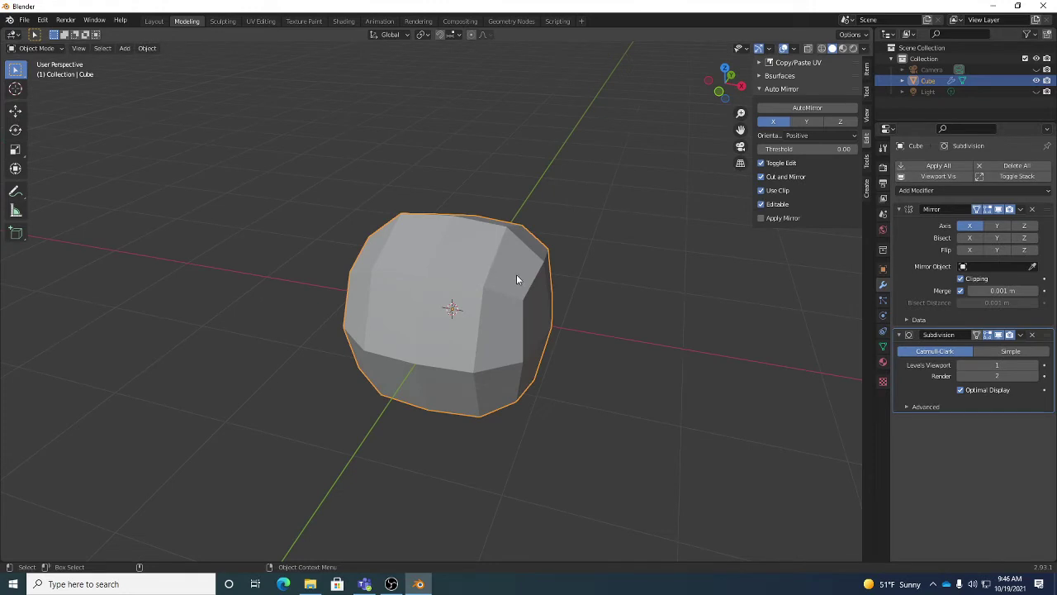
pyautogui.moveTo(503, 253); pyautogui.dragTo(480, 228, button='middle')
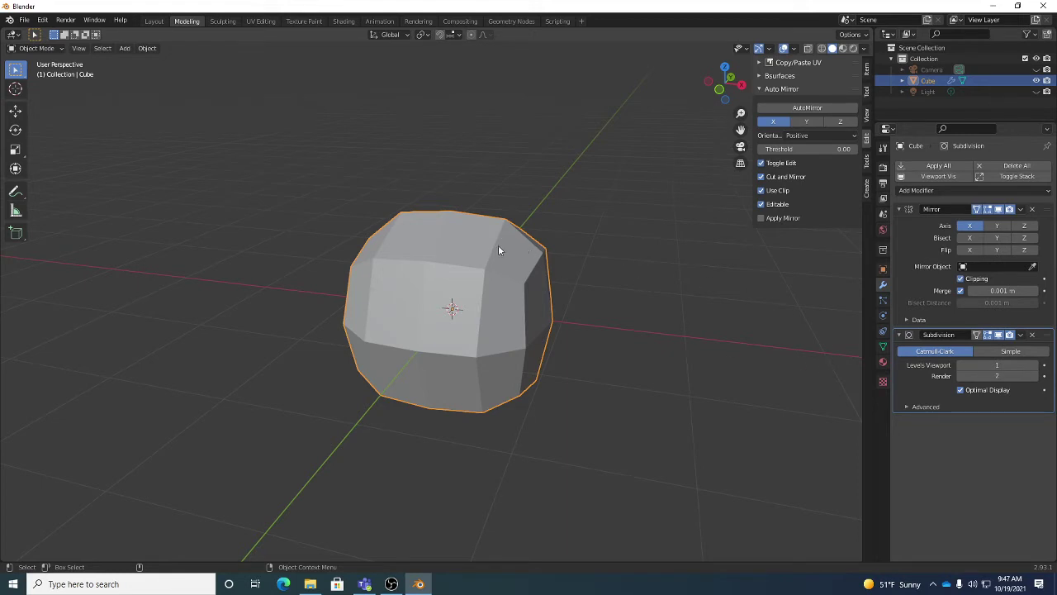
pyautogui.rightClick(643, 248)
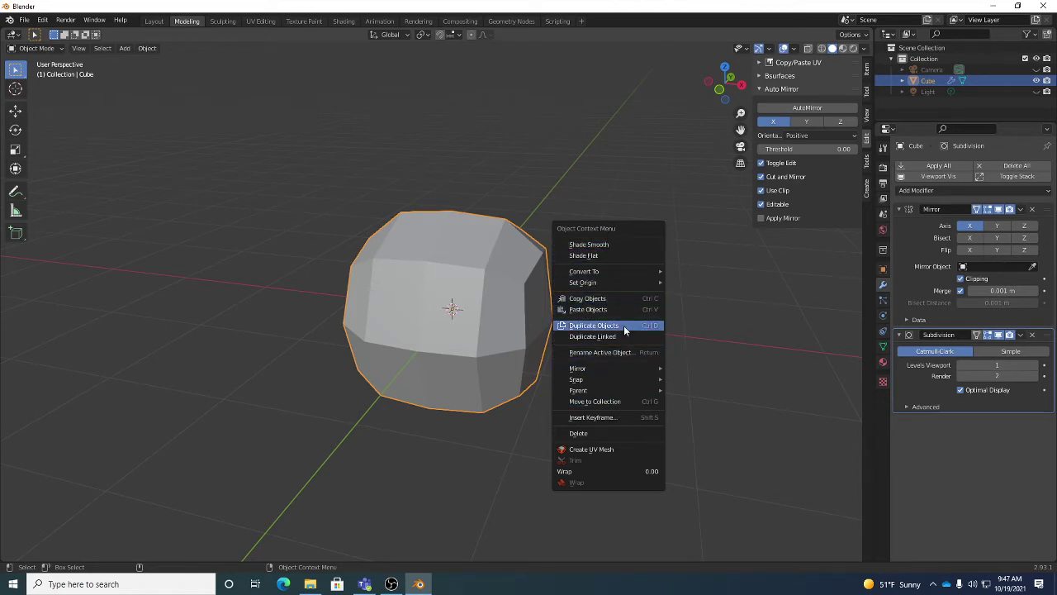
pyautogui.click(601, 245)
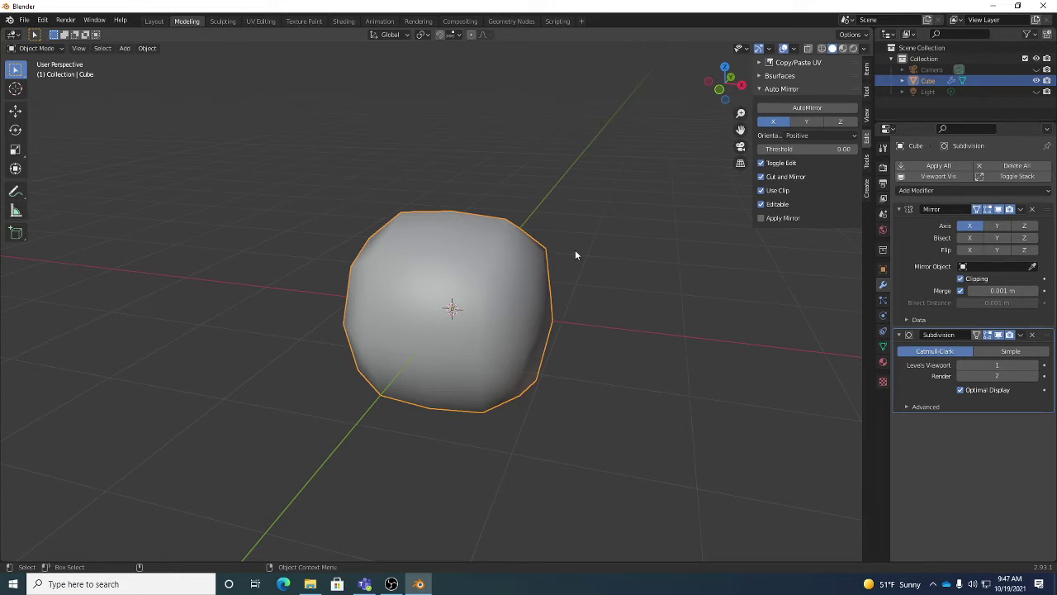
# - Return to Edit Mode and select the top face of the cube's cage
pyautogui.moveTo(573, 252); pyautogui.dragTo(501, 247, button='middle')
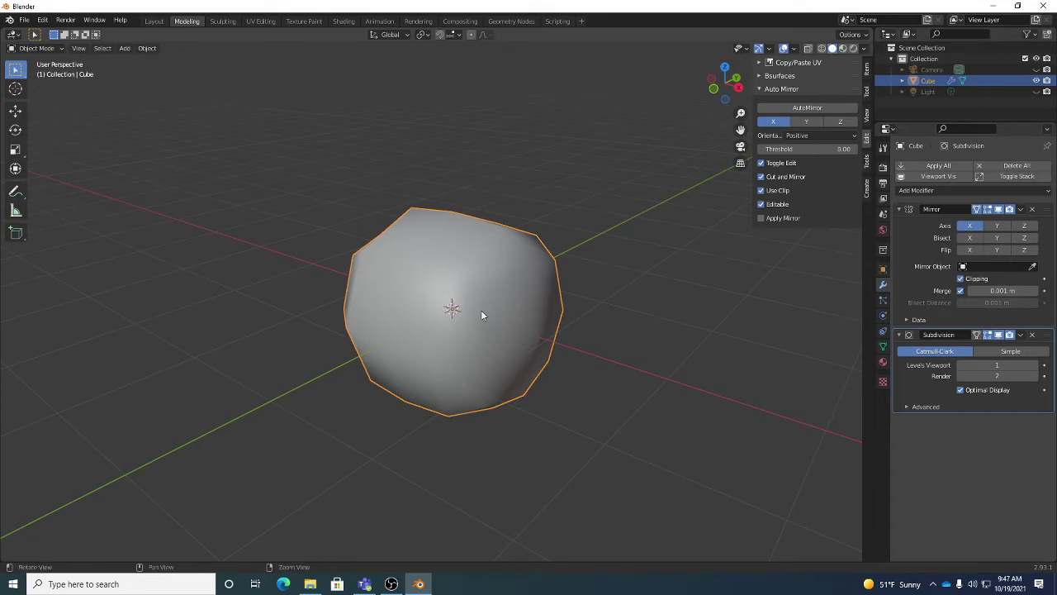
pyautogui.moveTo(480, 310); pyautogui.dragTo(504, 310, button='middle')
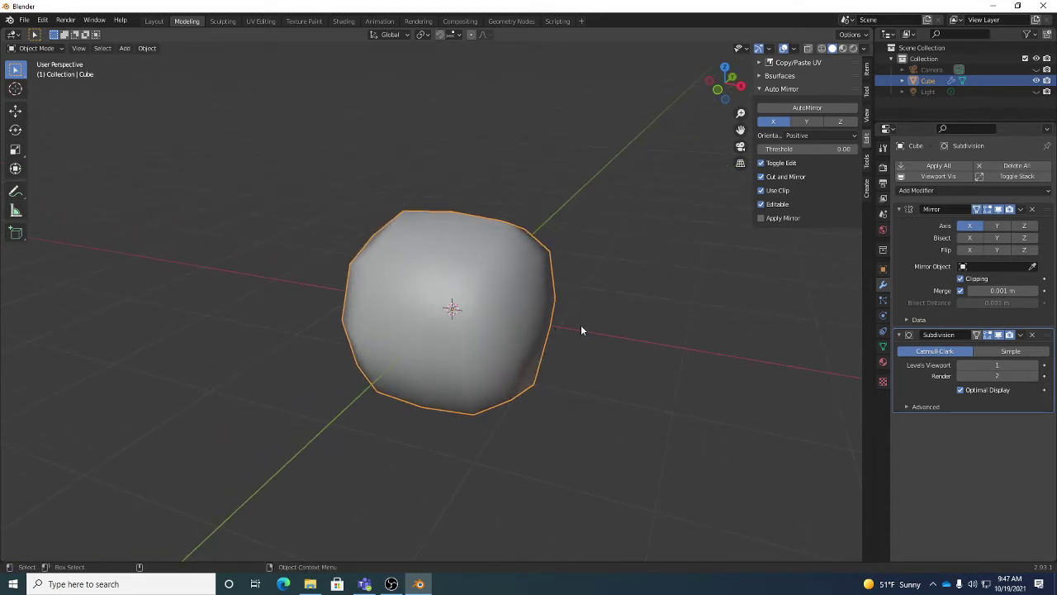
pyautogui.press('Tab')
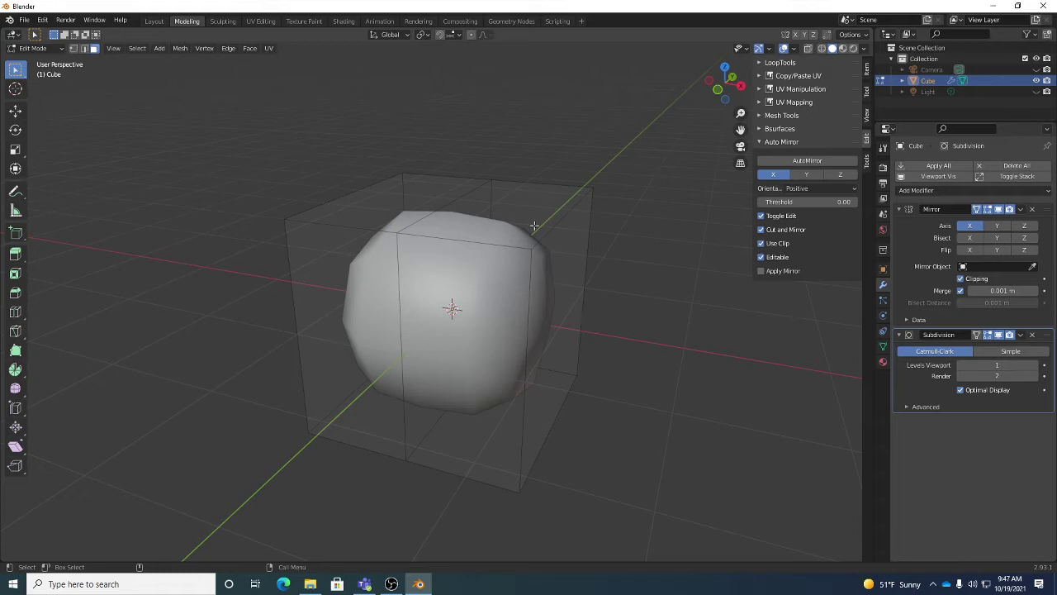
pyautogui.click(515, 195)
pyautogui.moveTo(555, 256)
pyautogui.mouseDown(button='middle')
pyautogui.moveTo(551, 287)
pyautogui.moveTo(521, 201)
pyautogui.moveTo(560, 239)
pyautogui.mouseUp(button='middle')
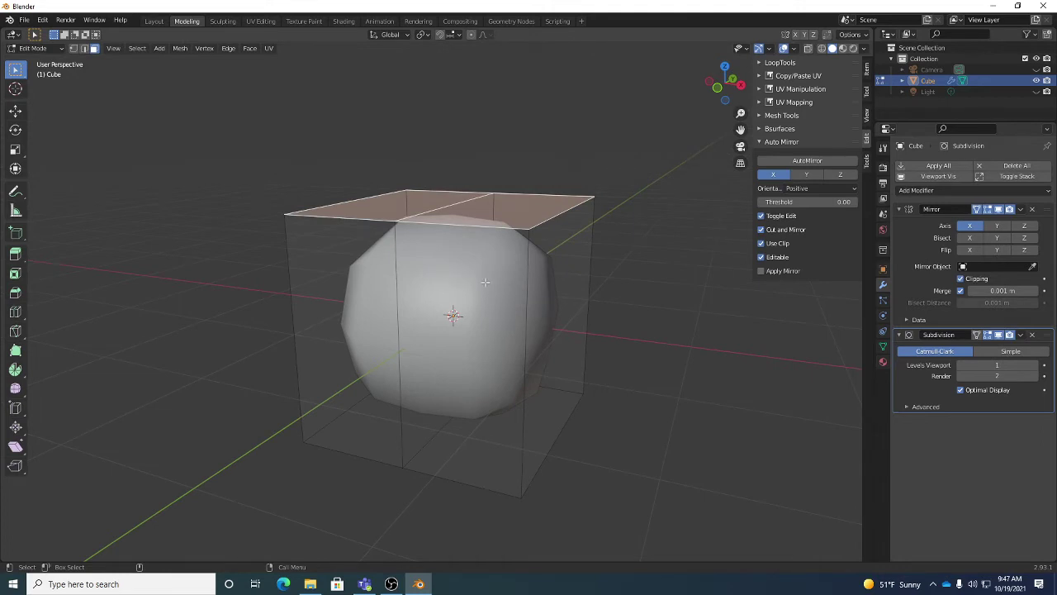
# - Select the side face of the cube's cage on the X axis in place of the top face
pyautogui.moveTo(540, 297); pyautogui.dragTo(513, 244, button='middle')
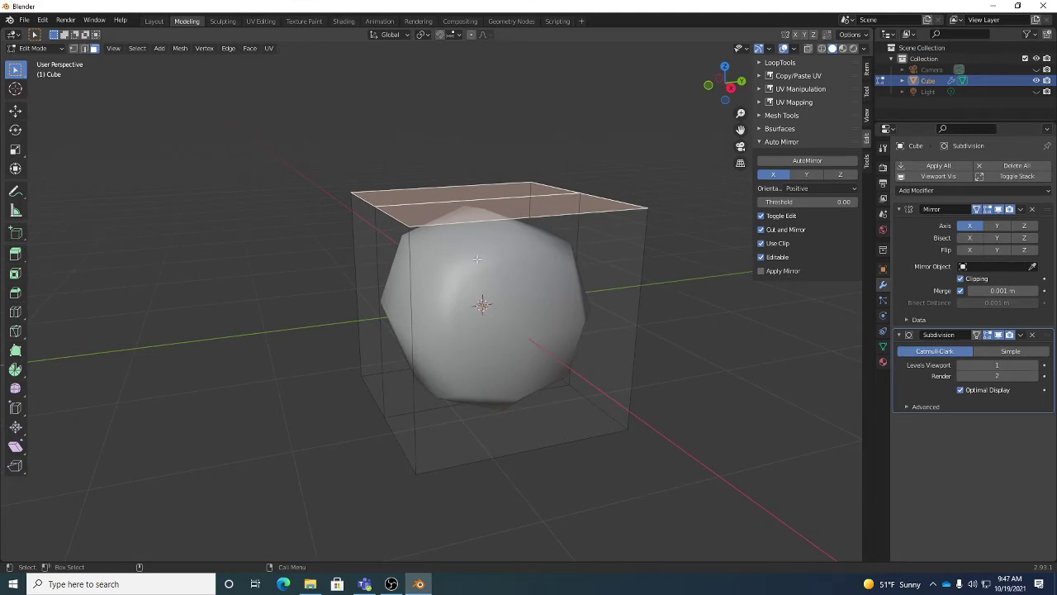
pyautogui.keyDown('ctrl'); pyautogui.click(537, 282); pyautogui.keyUp('ctrl')
pyautogui.moveTo(537, 283); pyautogui.dragTo(550, 319)
pyautogui.moveTo(550, 318); pyautogui.dragTo(522, 309, button='middle')
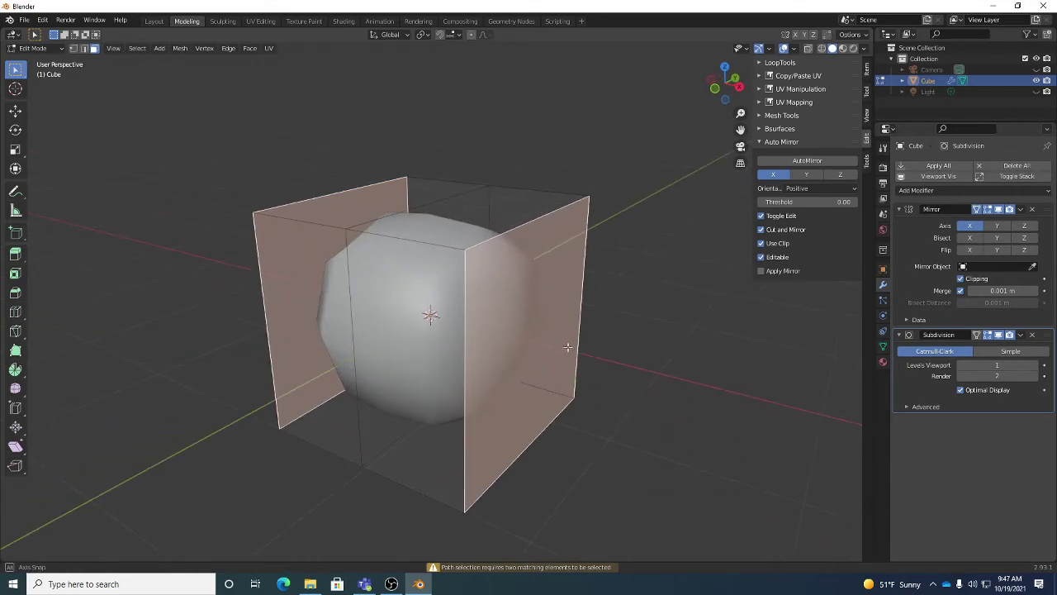
# - Pick the top, front and X-side faces of the cube's cage in turn
pyautogui.click(478, 214)
pyautogui.click(431, 317)
pyautogui.click(511, 316)
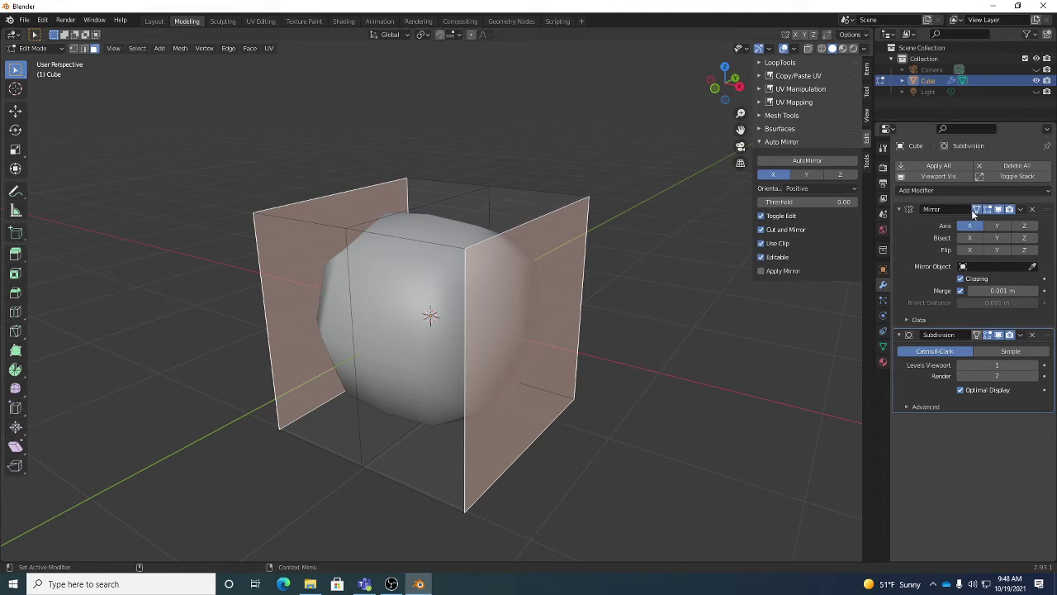
# - Turn on the Subdivision modifier's On Cage display so the edit cage follows the smoothed surface
pyautogui.click(977, 335)
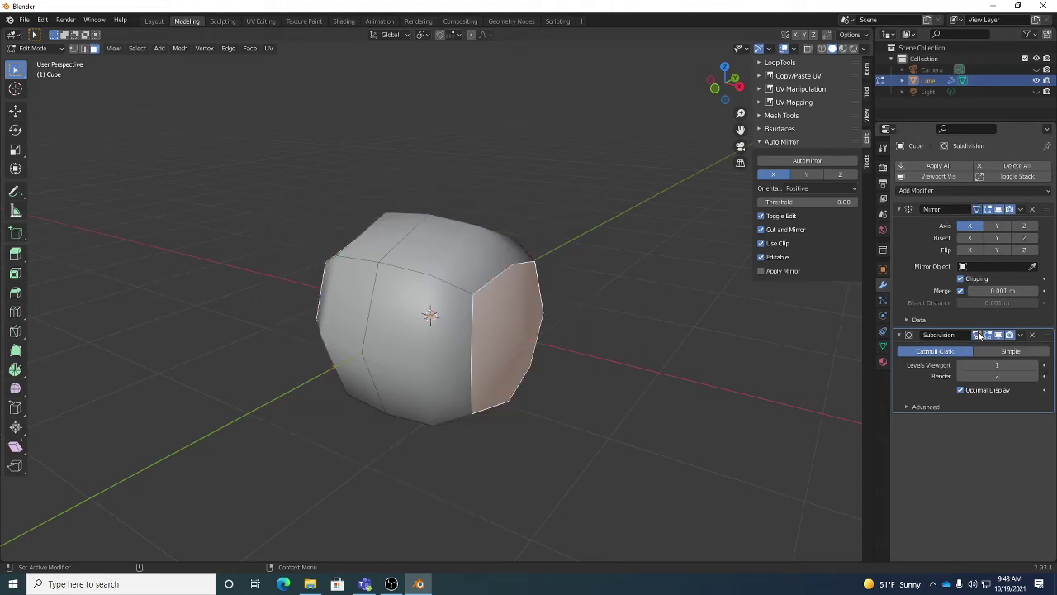
pyautogui.click(979, 336)
pyautogui.click(978, 336)
# - Examine the smoothed, mirrored cage from several angles and distances
pyautogui.moveTo(484, 280); pyautogui.dragTo(570, 289, button='middle')
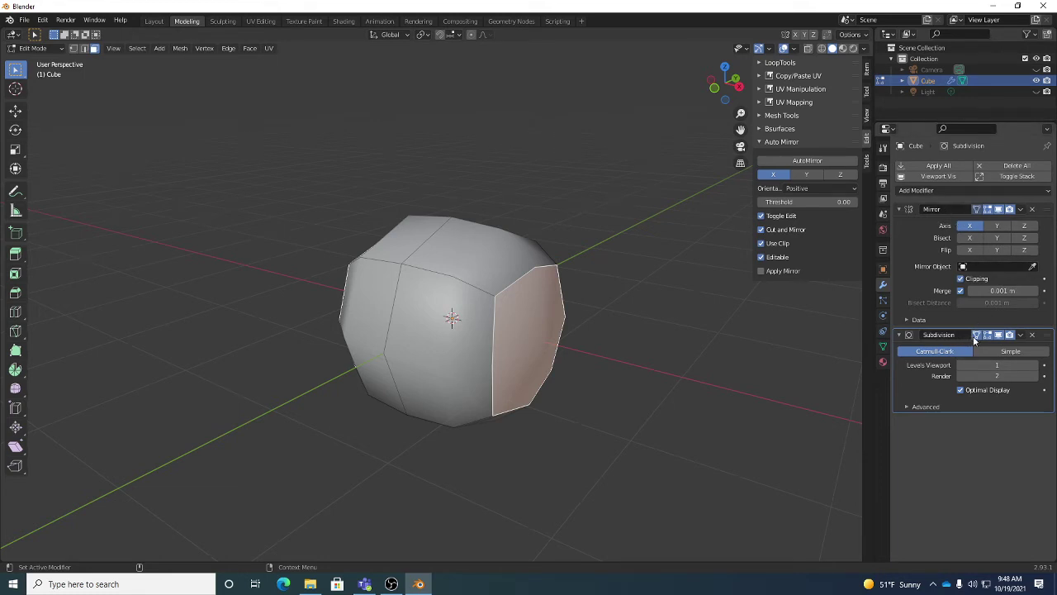
pyautogui.moveTo(486, 252); pyautogui.dragTo(433, 237, button='middle')
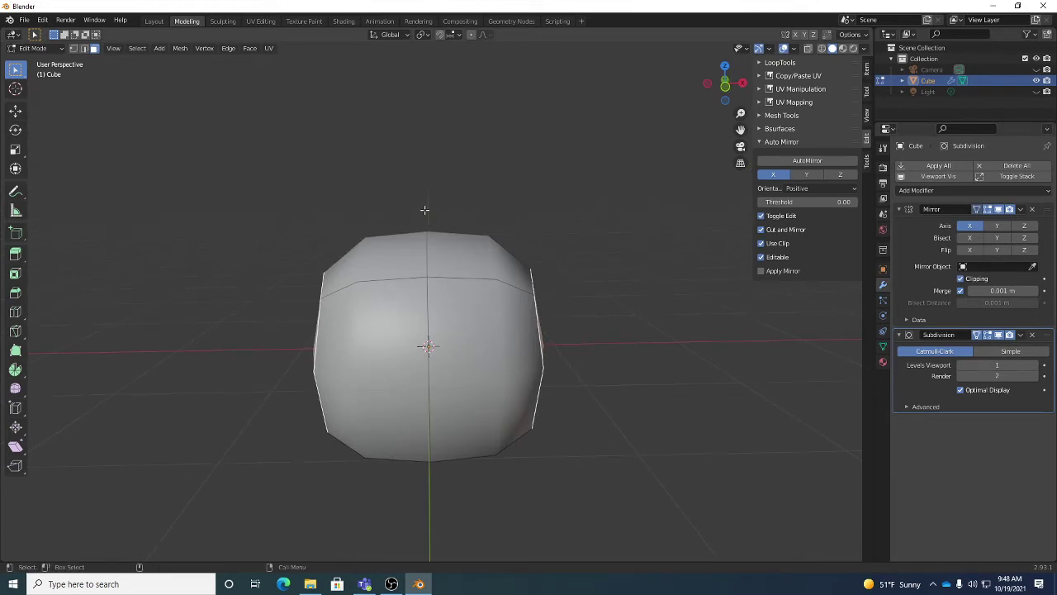
pyautogui.moveTo(510, 248); pyautogui.dragTo(549, 268, button='middle')
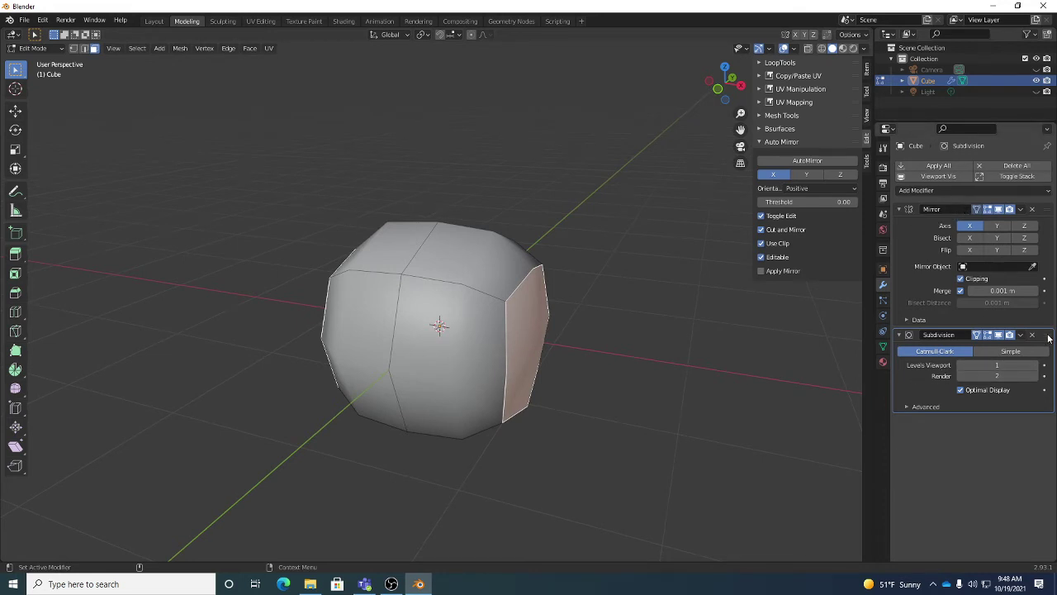
pyautogui.moveTo(1048, 337)
pyautogui.mouseDown()
pyautogui.moveTo(1048, 209)
pyautogui.moveTo(1049, 335)
pyautogui.mouseUp()
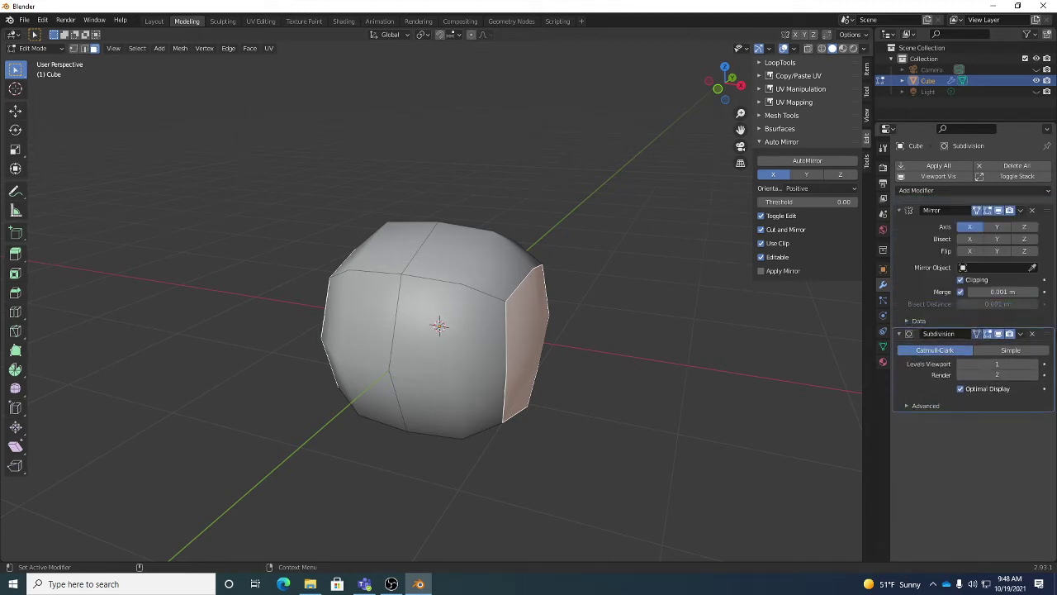
pyautogui.moveTo(599, 284); pyautogui.dragTo(504, 289, button='middle')
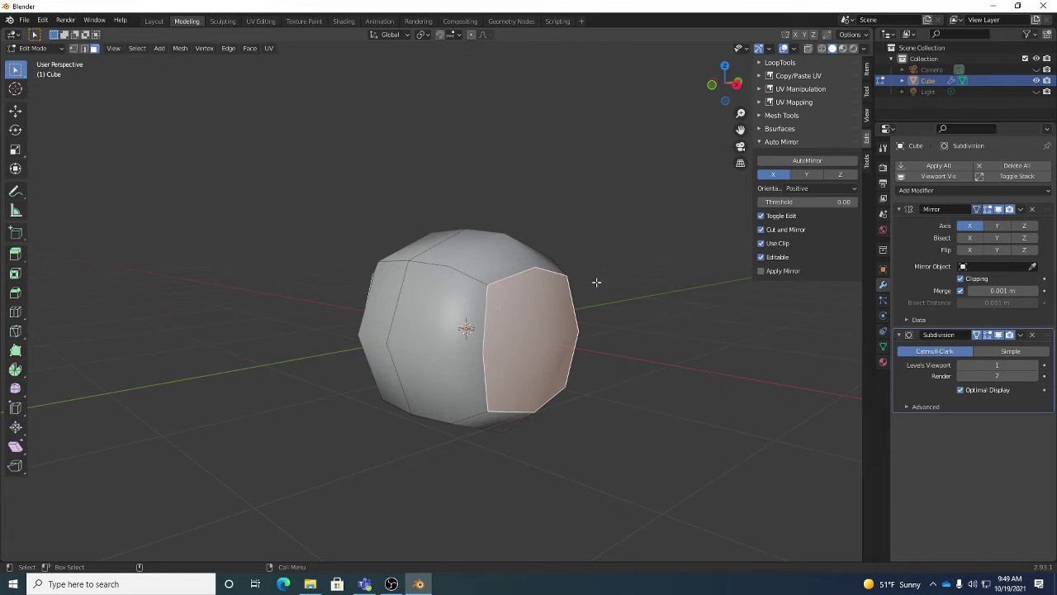
pyautogui.moveTo(596, 281); pyautogui.dragTo(530, 274, button='middle')
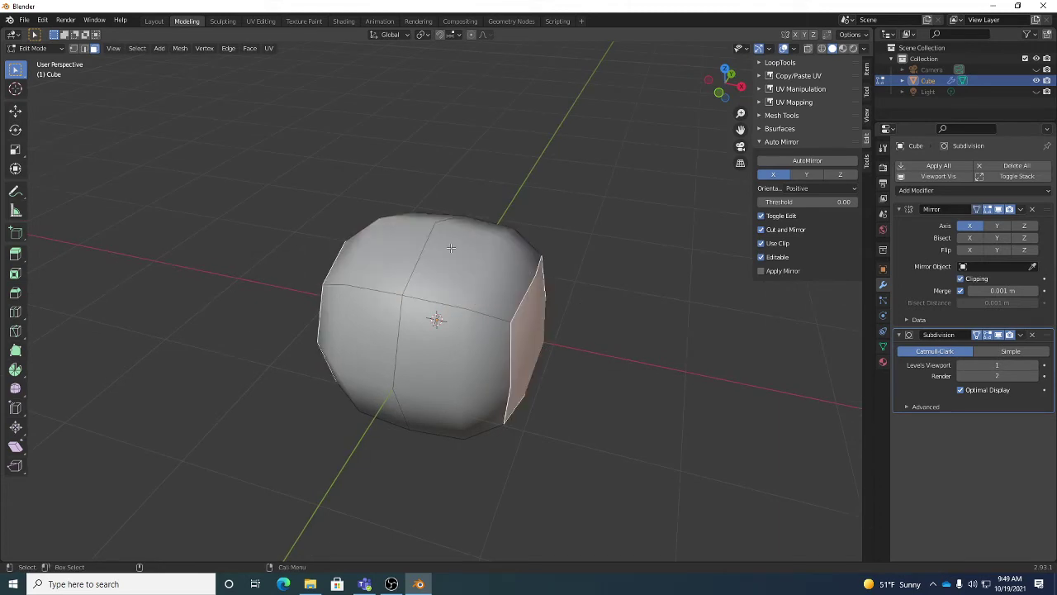
pyautogui.moveTo(570, 300); pyautogui.dragTo(551, 287, button='middle')
pyautogui.scroll(-3, 595, 272)
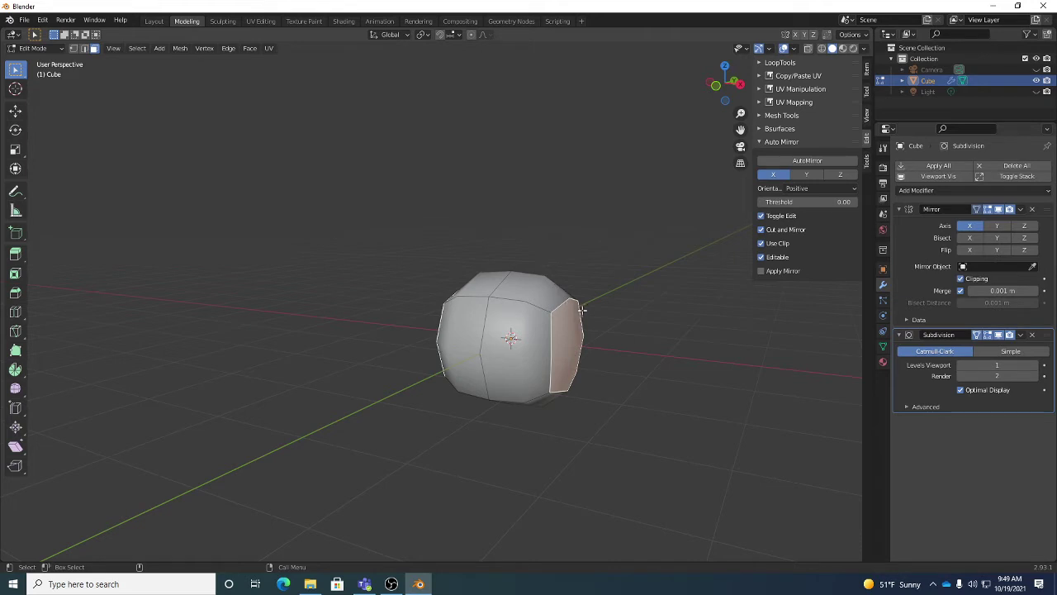
pyautogui.moveTo(530, 302); pyautogui.dragTo(572, 305, button='middle')
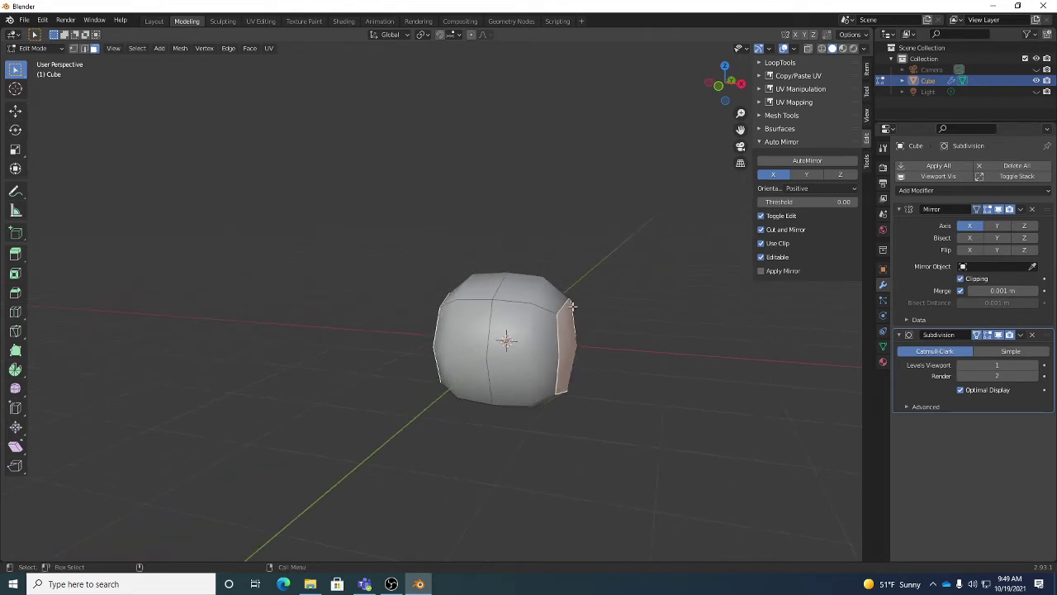
pyautogui.moveTo(613, 325); pyautogui.dragTo(582, 338, button='middle')
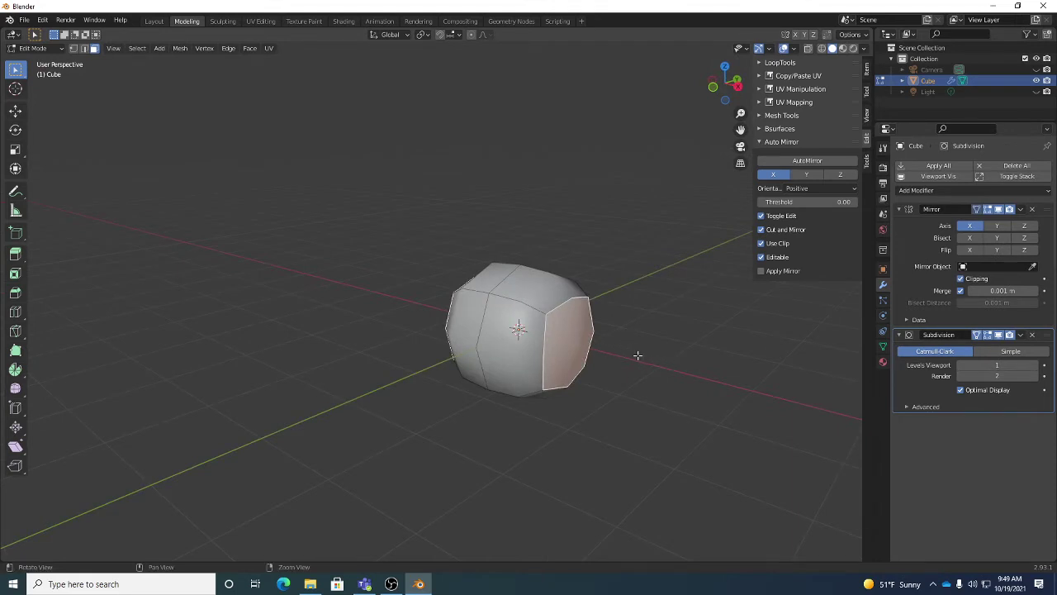
pyautogui.moveTo(647, 352); pyautogui.dragTo(464, 317, button='middle')
pyautogui.keyDown('ctrl'); pyautogui.moveTo(364, 304); pyautogui.dragTo(446, 343, button='middle'); pyautogui.keyUp('ctrl')
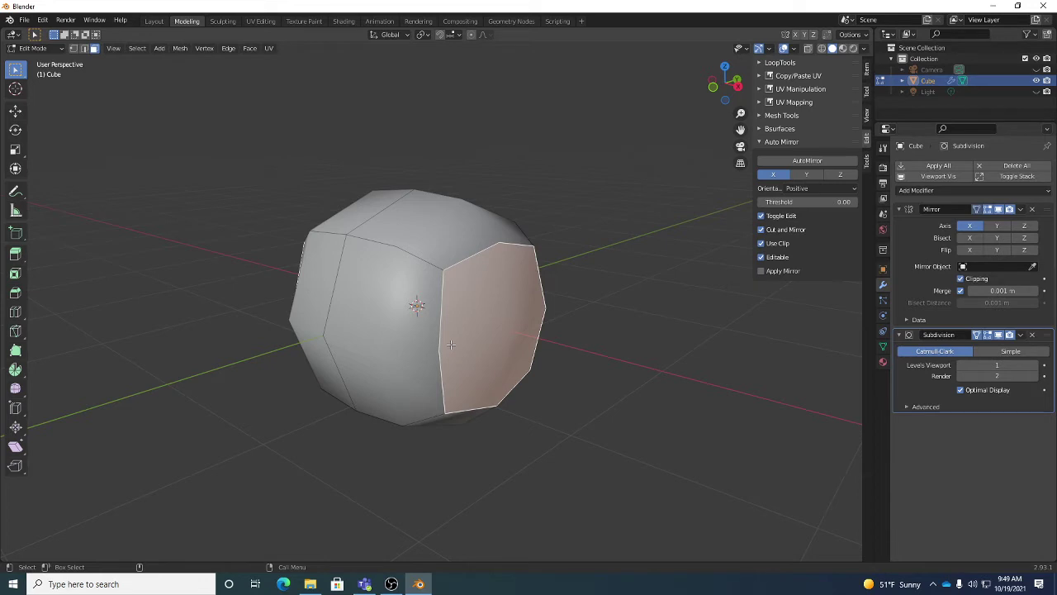
pyautogui.moveTo(488, 320); pyautogui.dragTo(500, 246, button='middle')
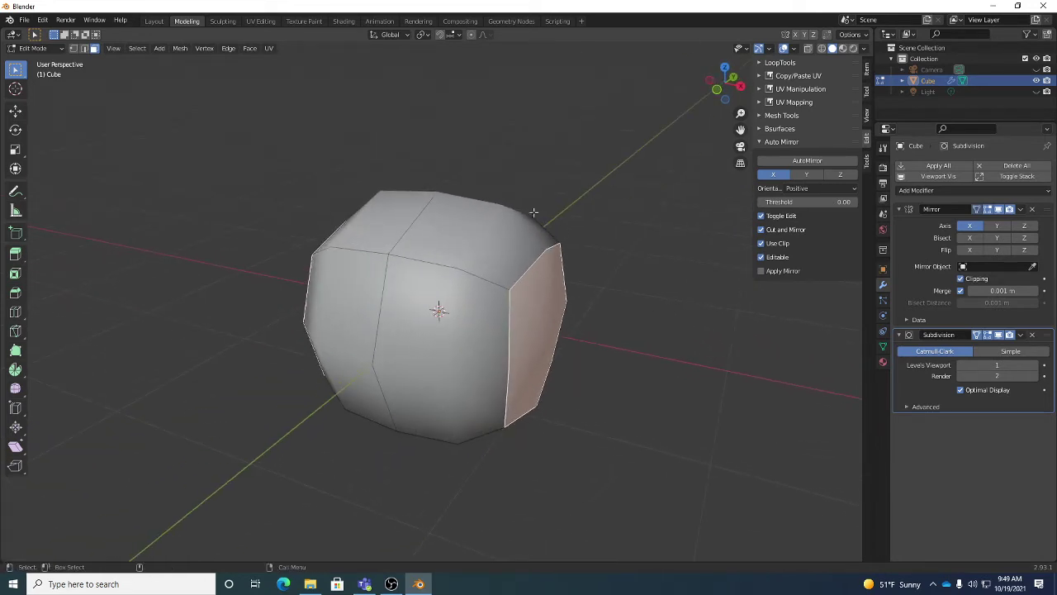
# - Cycle through vertex and edge select modes and return to face select
pyautogui.press('1')
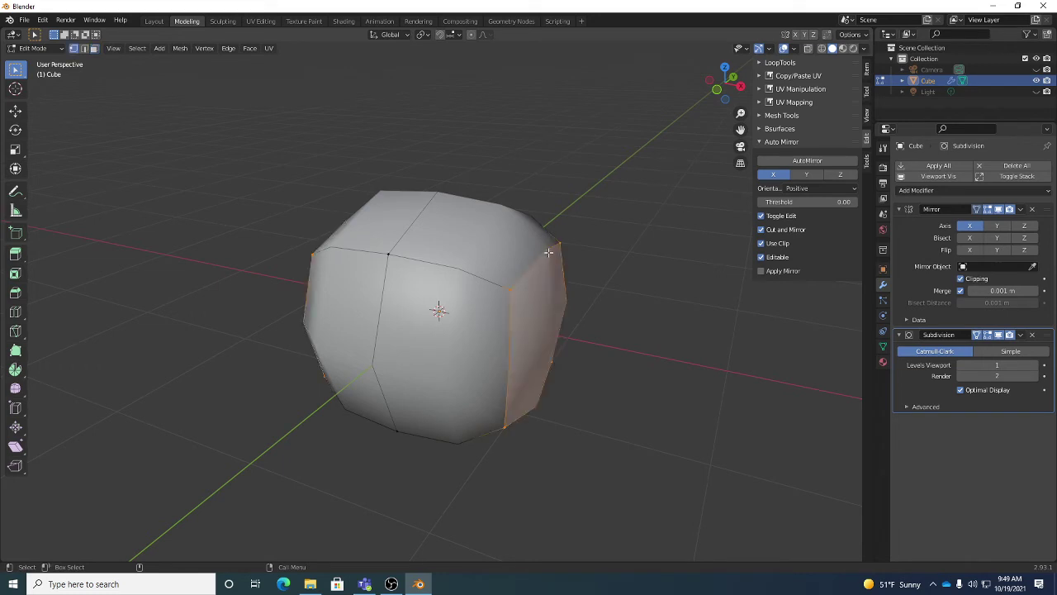
pyautogui.press('2')
pyautogui.press('3')
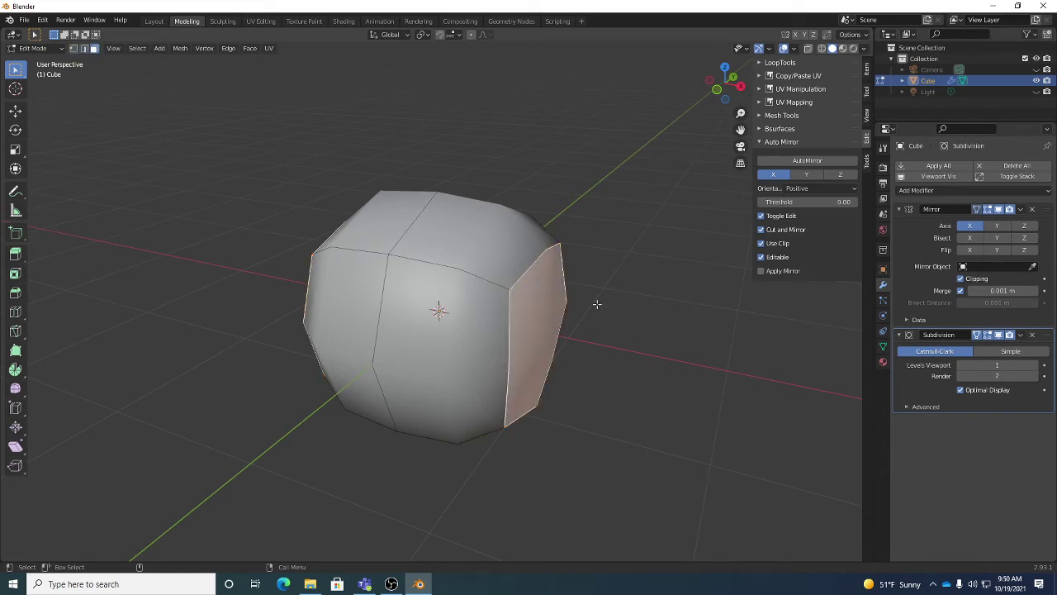
# - Try selecting the front and side faces of the mesh, ending with the top face selected
pyautogui.click(501, 239)
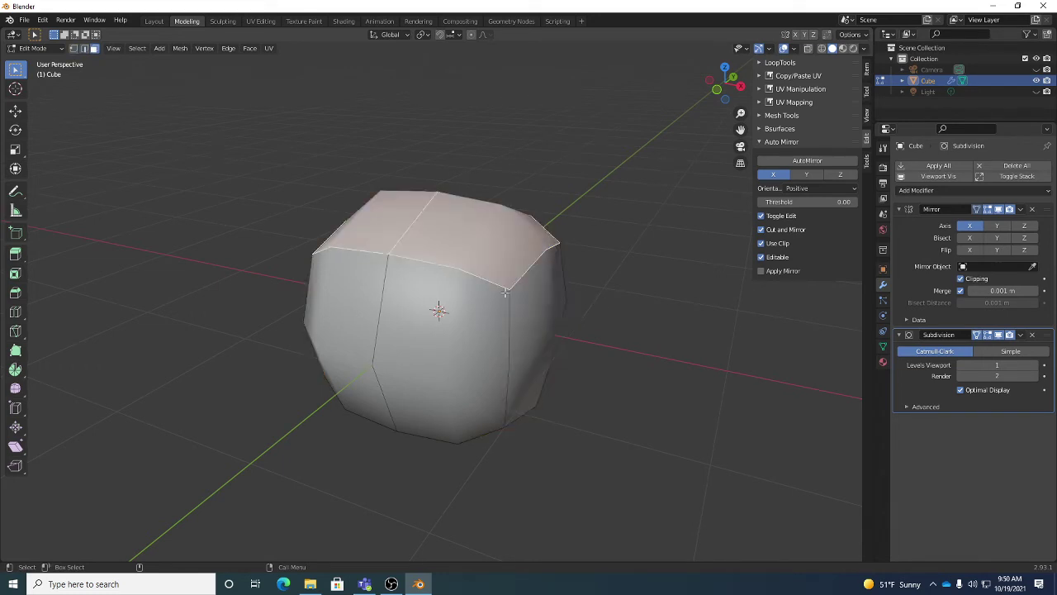
pyautogui.click(484, 335)
pyautogui.click(557, 316)
pyautogui.click(506, 234)
pyautogui.click(533, 316)
pyautogui.click(454, 318)
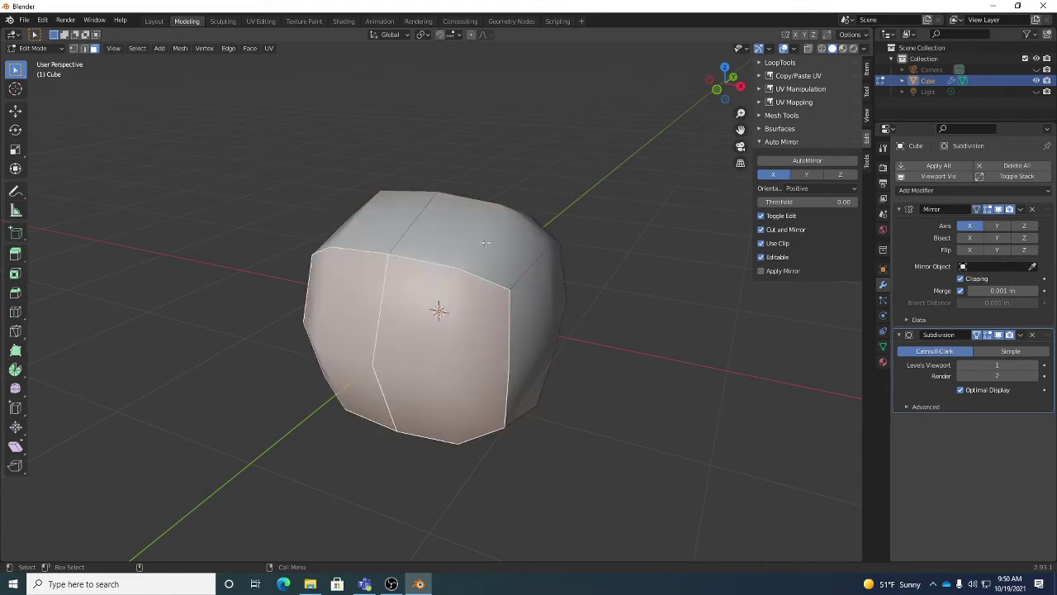
pyautogui.click(489, 239)
# - Try out the Move, Select Box, Rotate and Scale tools with the top face selected
pyautogui.moveTo(631, 292); pyautogui.dragTo(592, 321, button='middle')
pyautogui.hotkey('shift', 'space')
pyautogui.press('g')
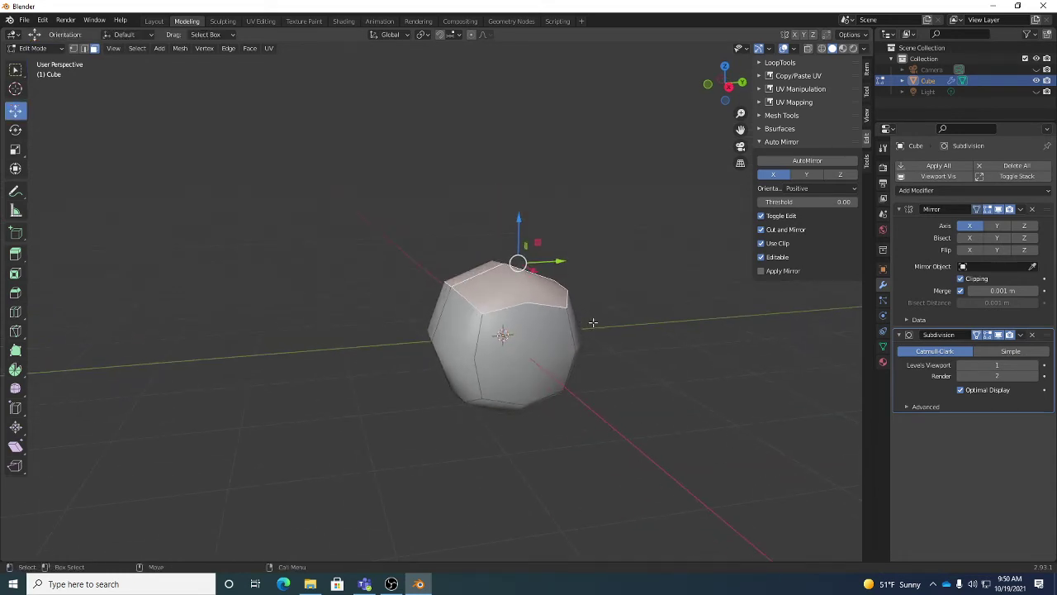
pyautogui.hotkey('shift', 'space')
pyautogui.press('r')
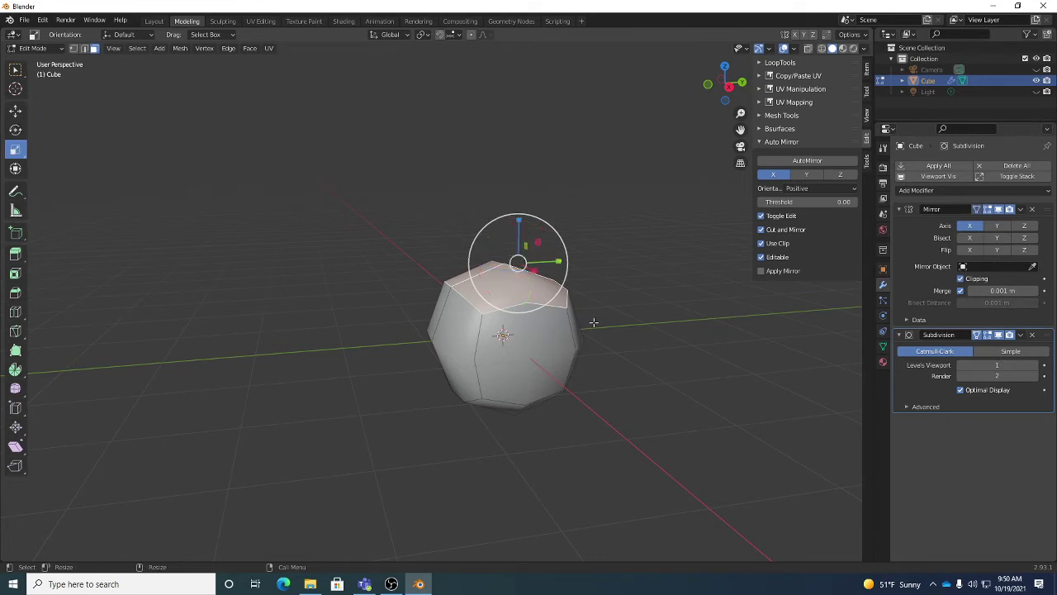
pyautogui.hotkey('shift', 'space')
pyautogui.press('g')
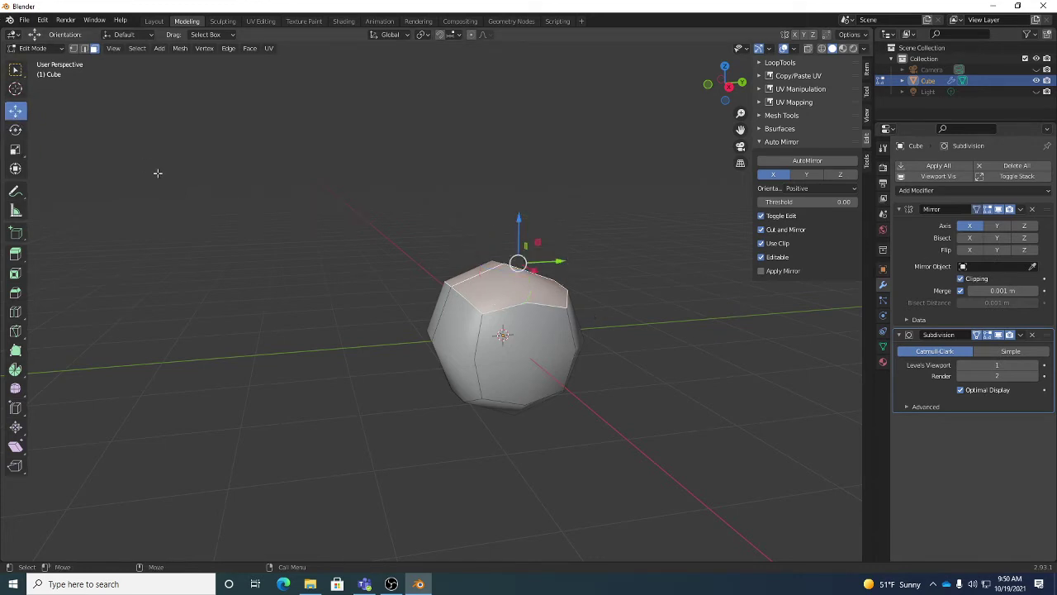
pyautogui.hotkey('shift', 'space')
pyautogui.press('b')
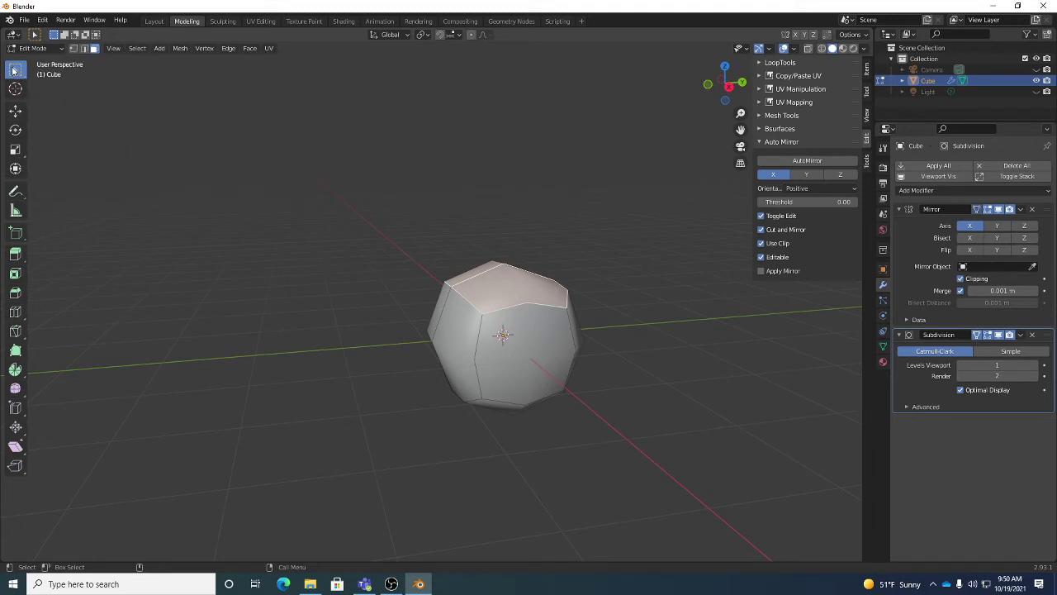
pyautogui.hotkey('shift', 'space')
pyautogui.press('g')
pyautogui.hotkey('shift', 'space')
pyautogui.press('r')
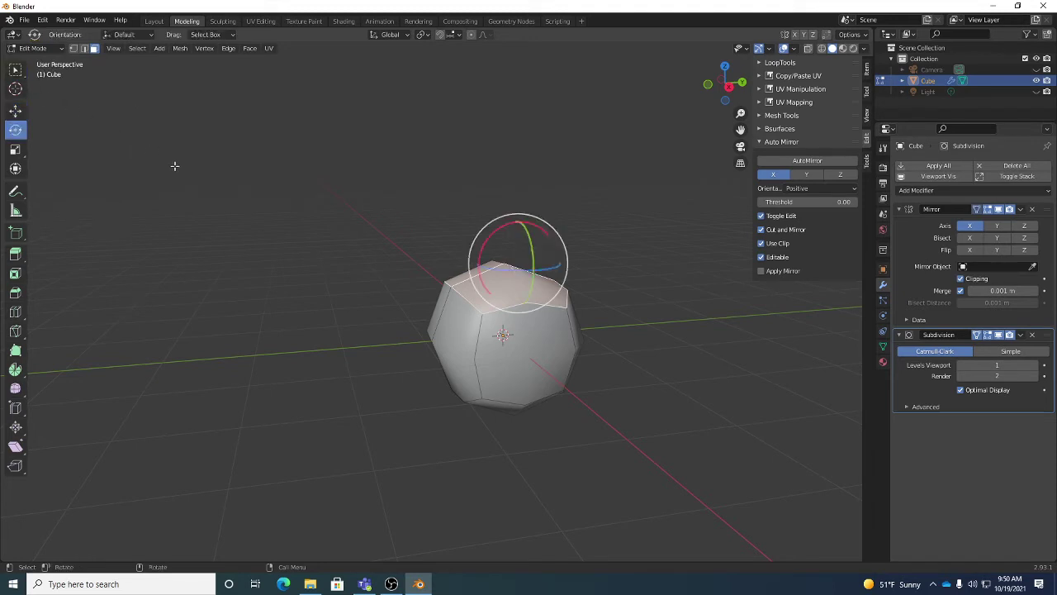
pyautogui.hotkey('shift', 'space')
pyautogui.press('s')
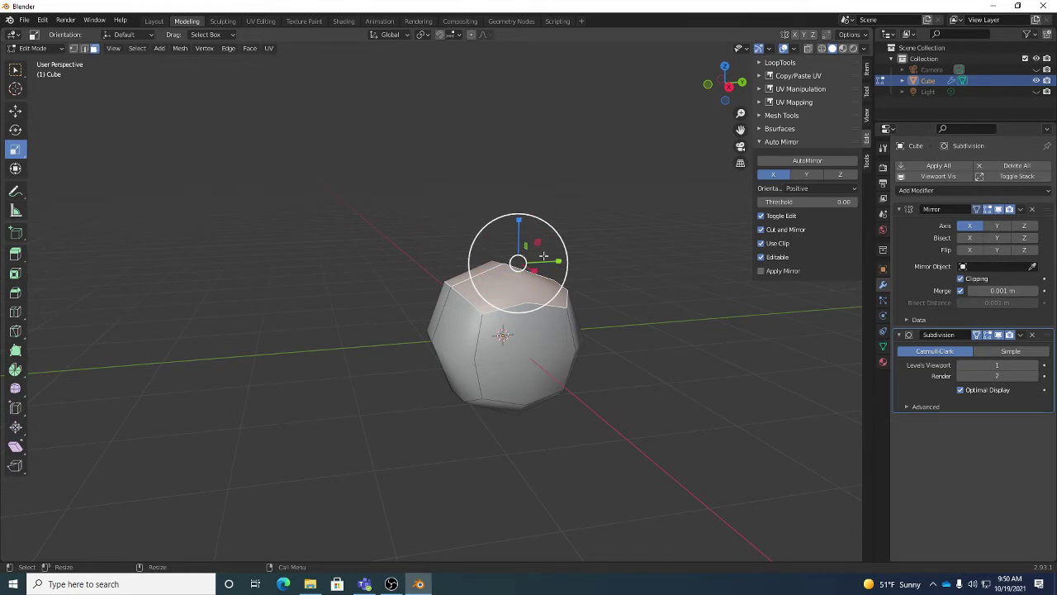
# - Activate the Move tool and raise the top face along the Z axis to stretch the mesh into a tall capsule shape
pyautogui.hotkey('shift', 'space')
pyautogui.press('g')
pyautogui.moveTo(584, 326)
pyautogui.mouseDown(button='middle')
pyautogui.moveTo(595, 333)
pyautogui.moveTo(579, 339)
pyautogui.mouseUp(button='middle')
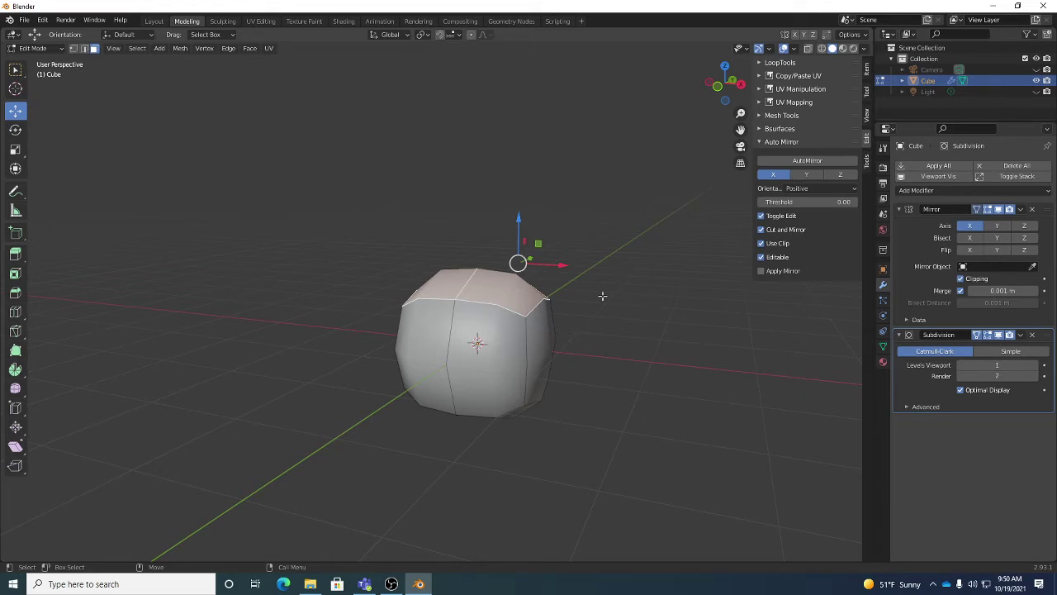
pyautogui.moveTo(558, 278); pyautogui.dragTo(578, 287, button='middle')
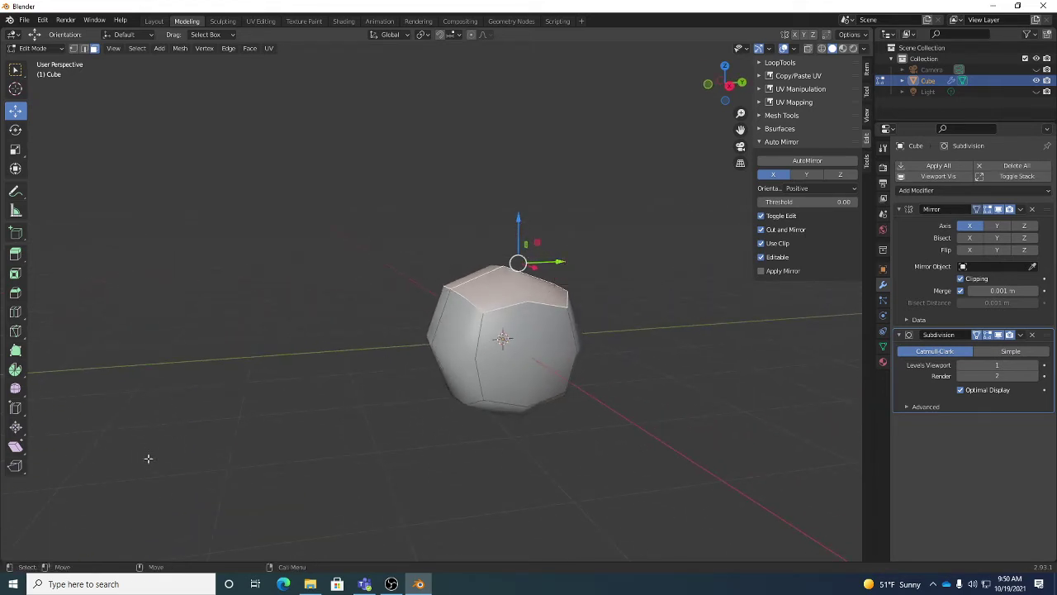
pyautogui.moveTo(581, 253); pyautogui.dragTo(541, 277, button='middle')
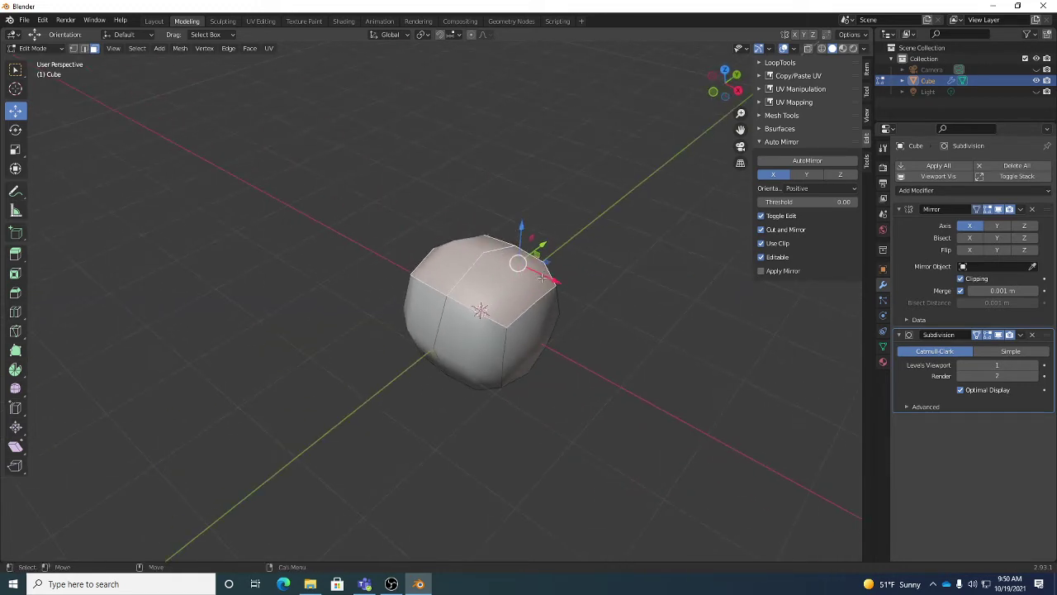
pyautogui.moveTo(623, 272); pyautogui.dragTo(522, 233, button='middle')
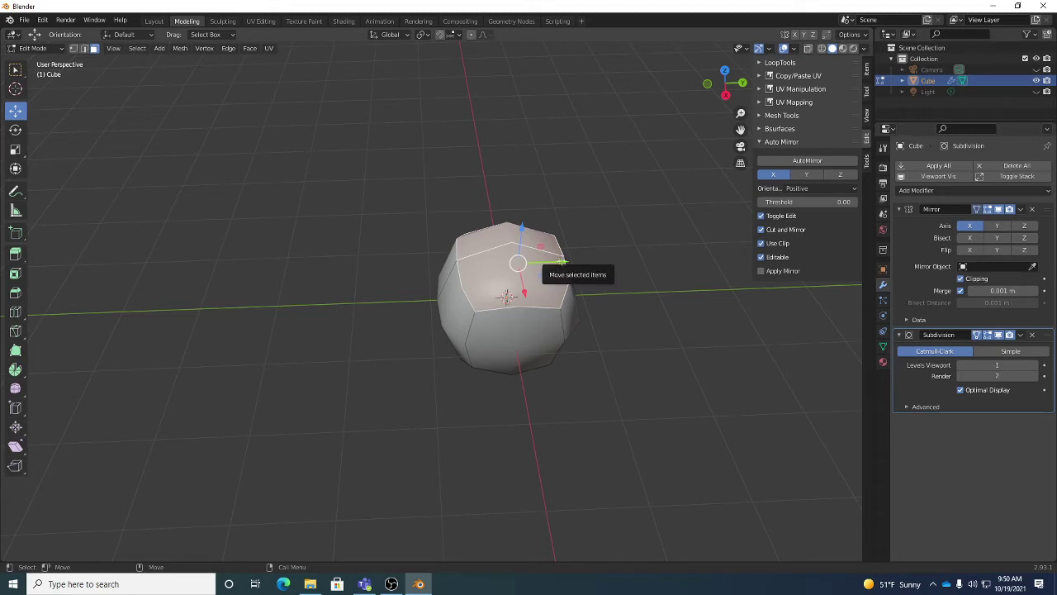
pyautogui.moveTo(679, 271); pyautogui.dragTo(516, 203, button='middle')
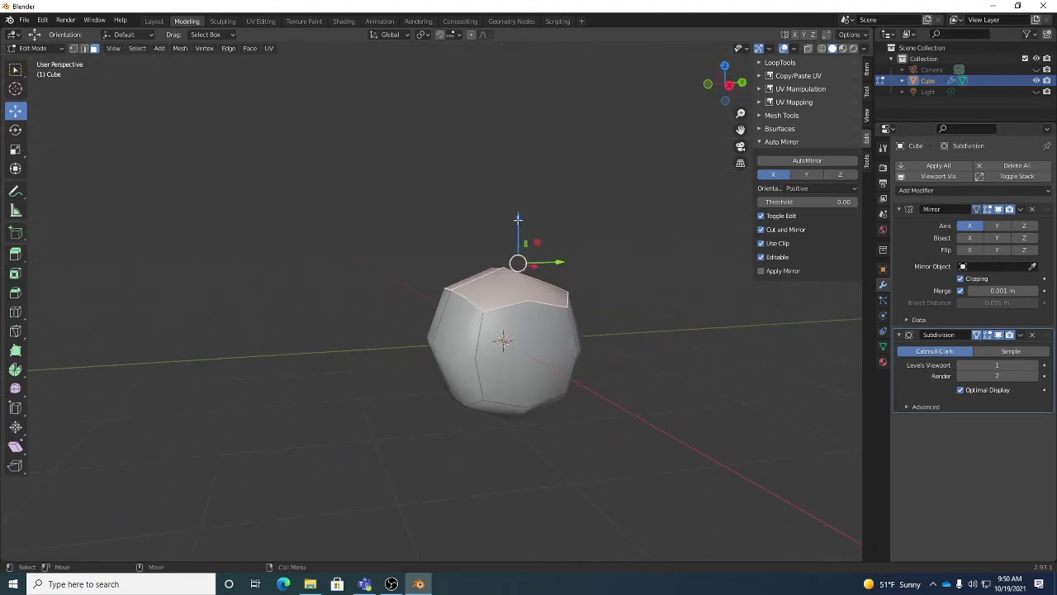
pyautogui.moveTo(518, 220); pyautogui.dragTo(519, 98)
pyautogui.moveTo(519, 97); pyautogui.dragTo(542, 119, button='middle')
pyautogui.moveTo(540, 107); pyautogui.dragTo(540, 92)
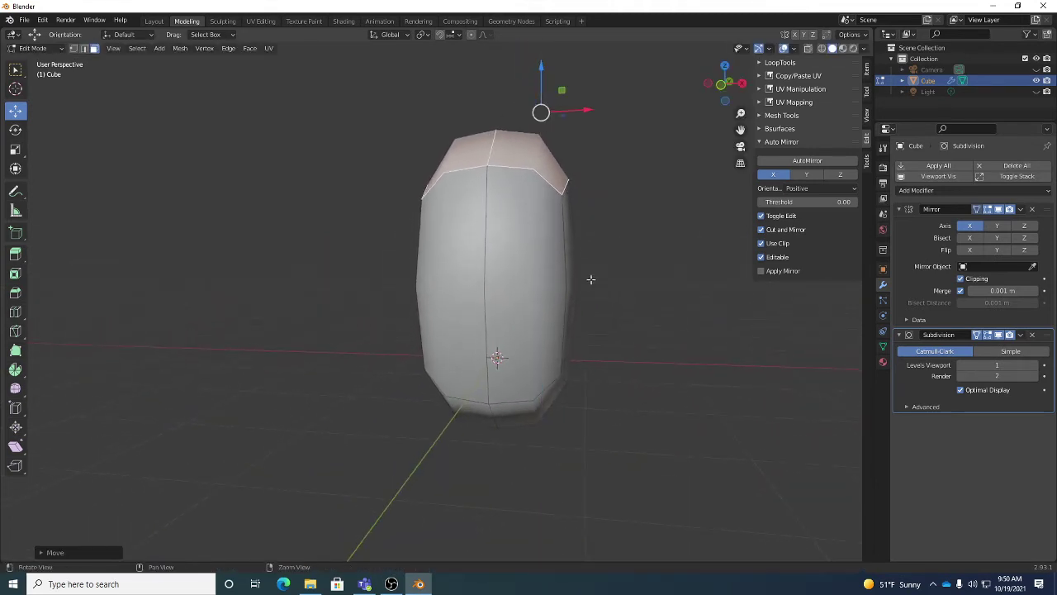
# - Reselect the top face and raise it further along the Z axis
pyautogui.moveTo(590, 278)
pyautogui.mouseDown(button='middle')
pyautogui.moveTo(517, 249)
pyautogui.moveTo(598, 276)
pyautogui.moveTo(561, 316)
pyautogui.moveTo(648, 297)
pyautogui.moveTo(595, 281)
pyautogui.mouseUp(button='middle')
pyautogui.click(561, 316)
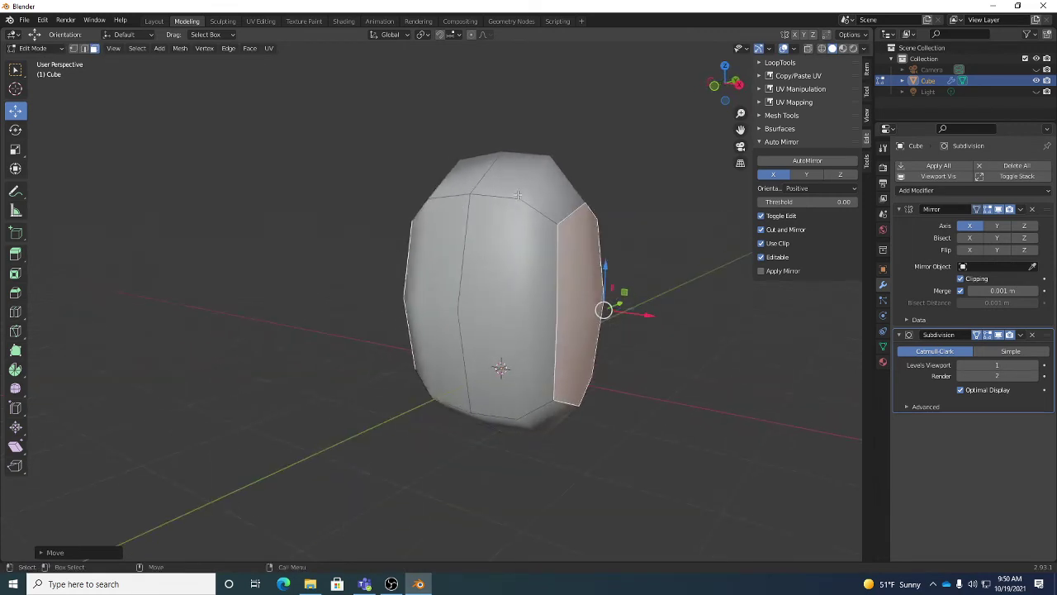
pyautogui.click(513, 196)
pyautogui.moveTo(551, 86); pyautogui.dragTo(556, 37)
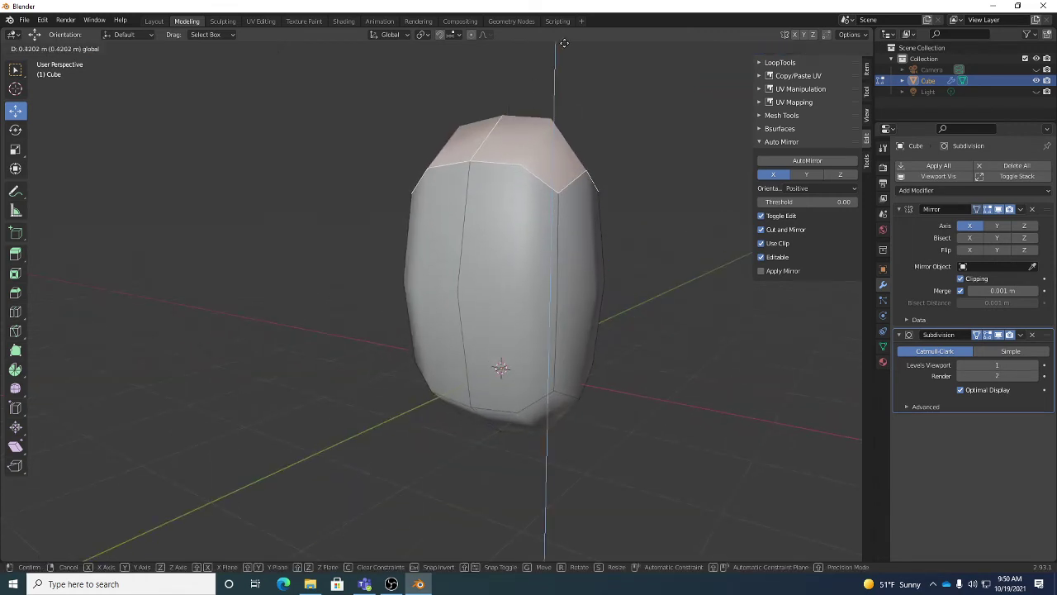
pyautogui.press('g')
pyautogui.rightClick(565, 345)
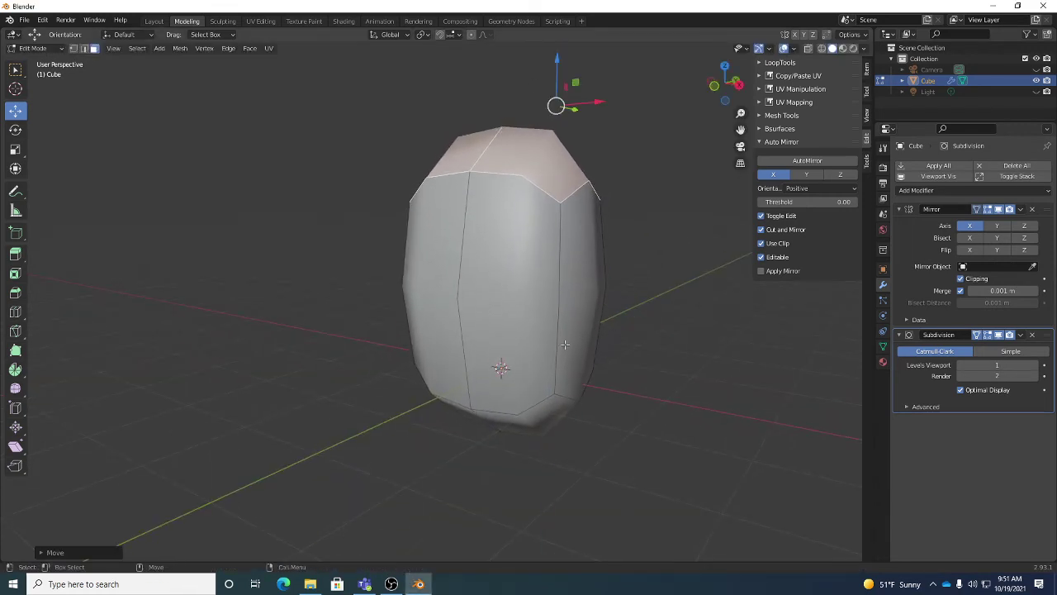
pyautogui.moveTo(559, 54); pyautogui.dragTo(559, 38)
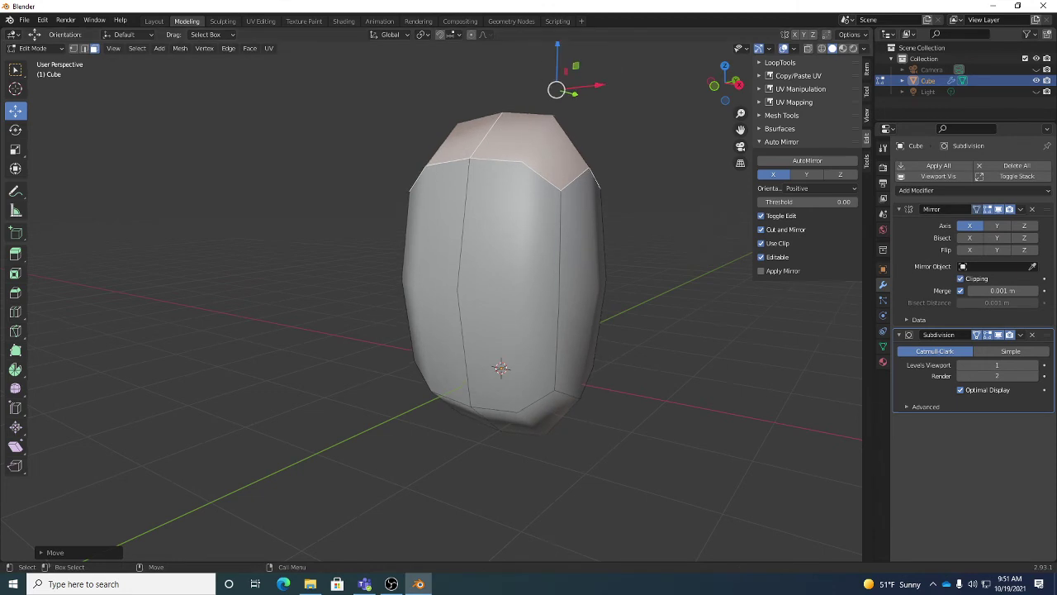
# - Move the top face freely without an axis constraint and undo that move
pyautogui.press('g')
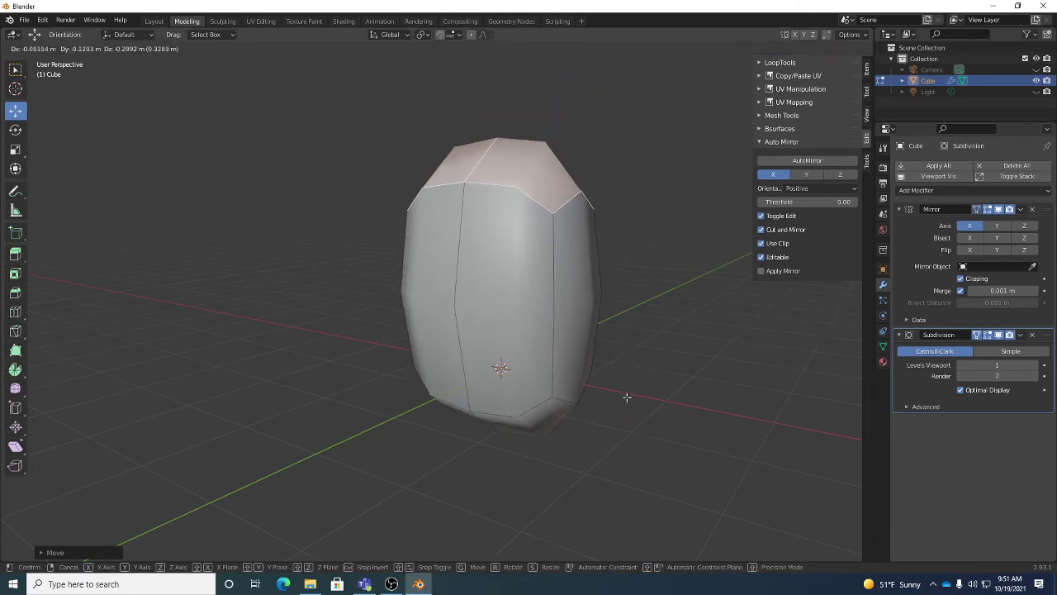
pyautogui.click(621, 347)
pyautogui.hotkey('ctrl', 'z')
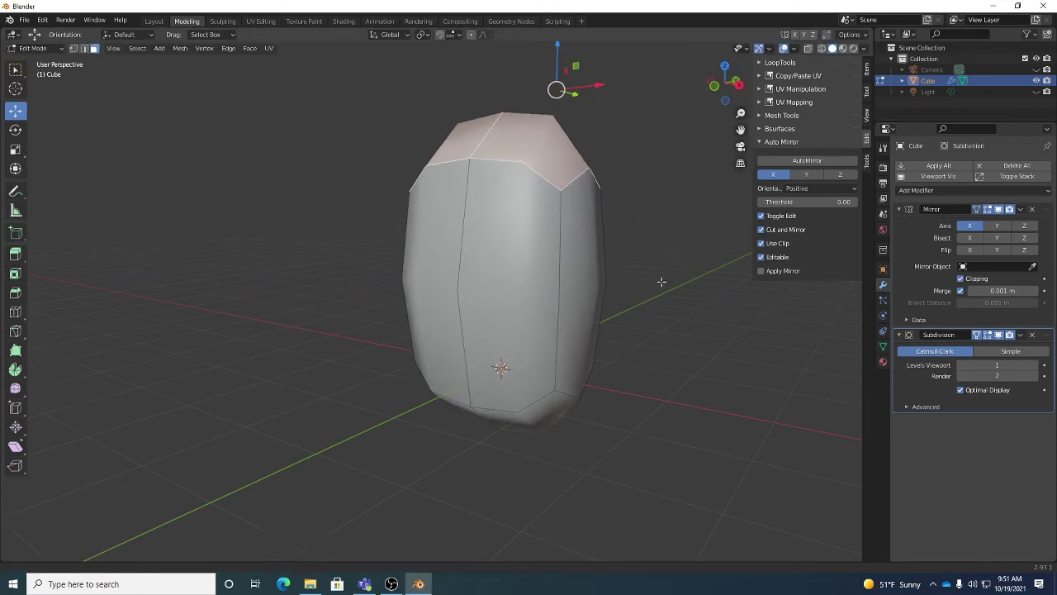
# - Raise the top face freely by about 0.64 m in Z, and clear the selection
pyautogui.moveTo(663, 281); pyautogui.dragTo(592, 321, button='middle')
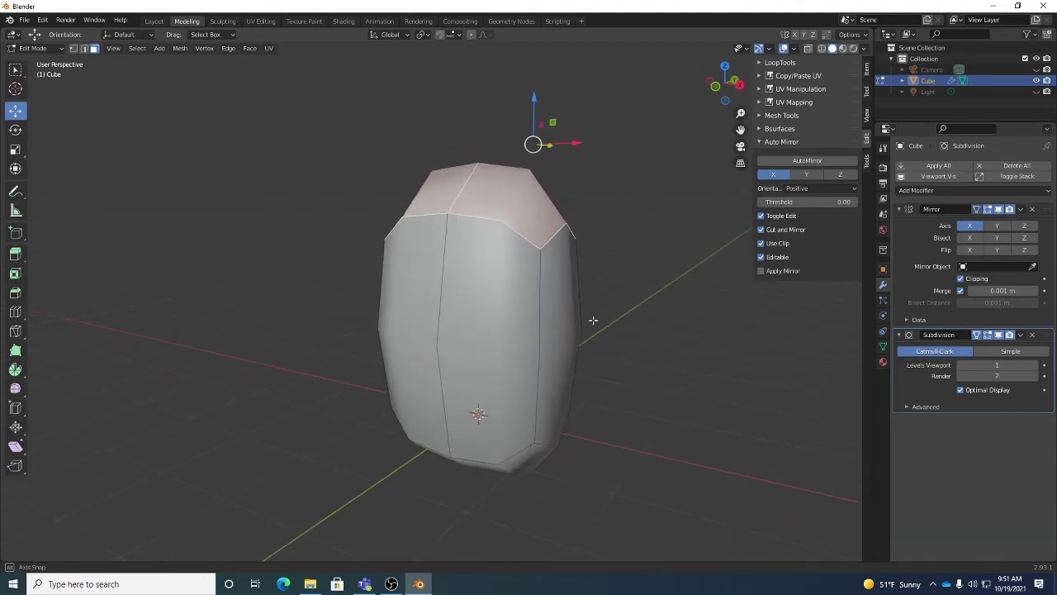
pyautogui.click(621, 175)
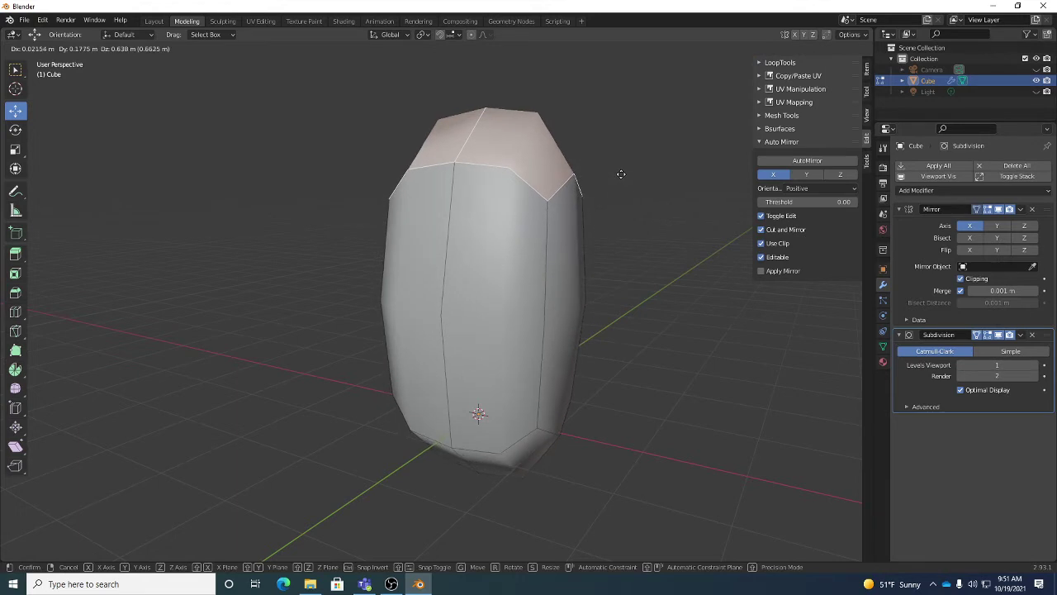
pyautogui.moveTo(620, 174); pyautogui.dragTo(655, 339, button='middle')
pyautogui.click(653, 315)
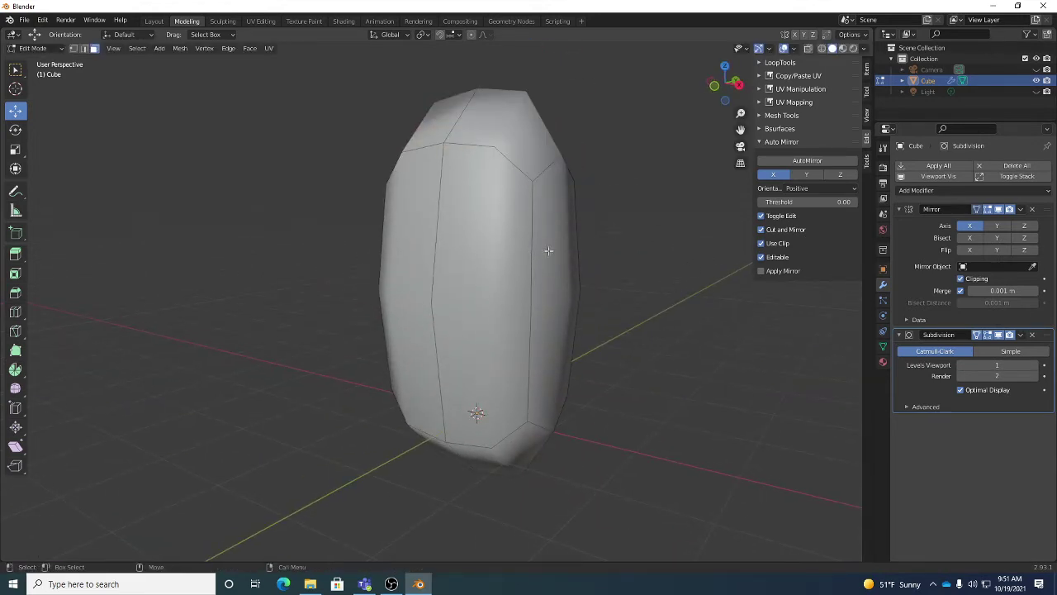
# - Activate the Loop Cut tool and add a horizontal edge loop around the upper part of the capsule
pyautogui.click(15, 313)
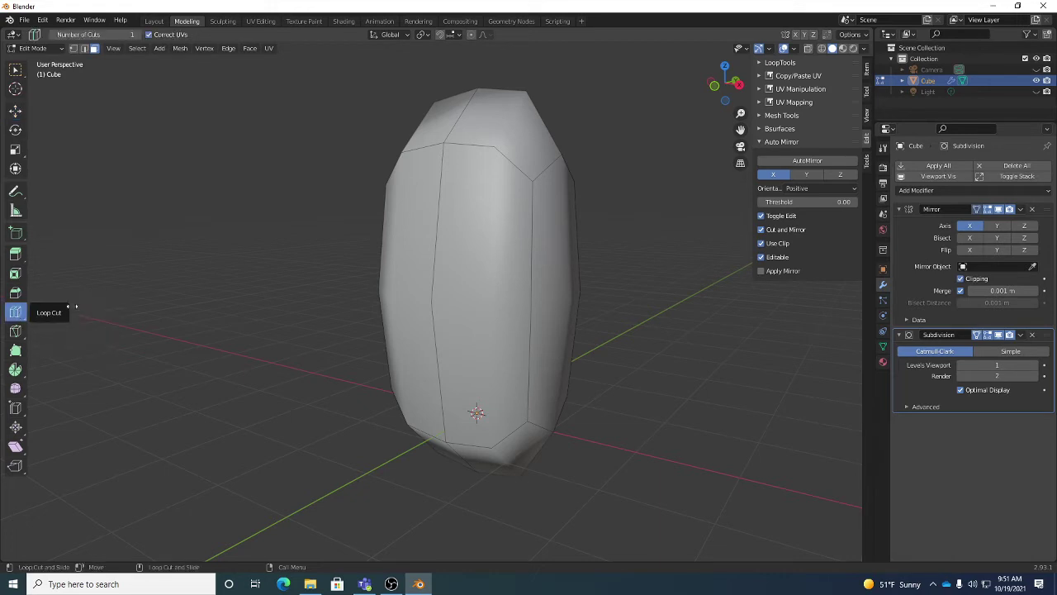
pyautogui.moveTo(574, 254); pyautogui.dragTo(639, 283, button='middle')
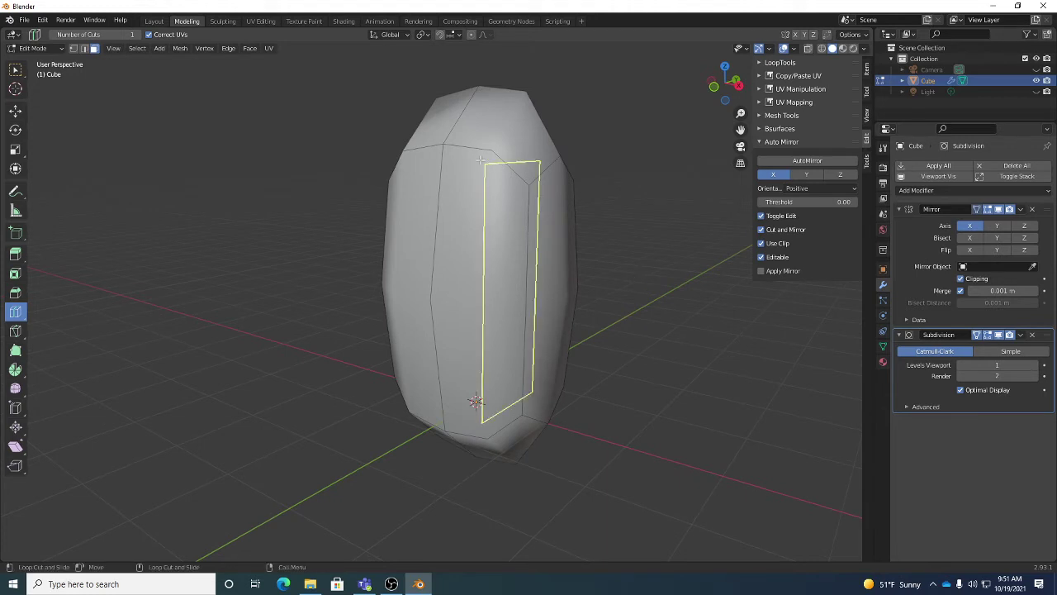
pyautogui.moveTo(566, 224); pyautogui.dragTo(530, 232, button='middle')
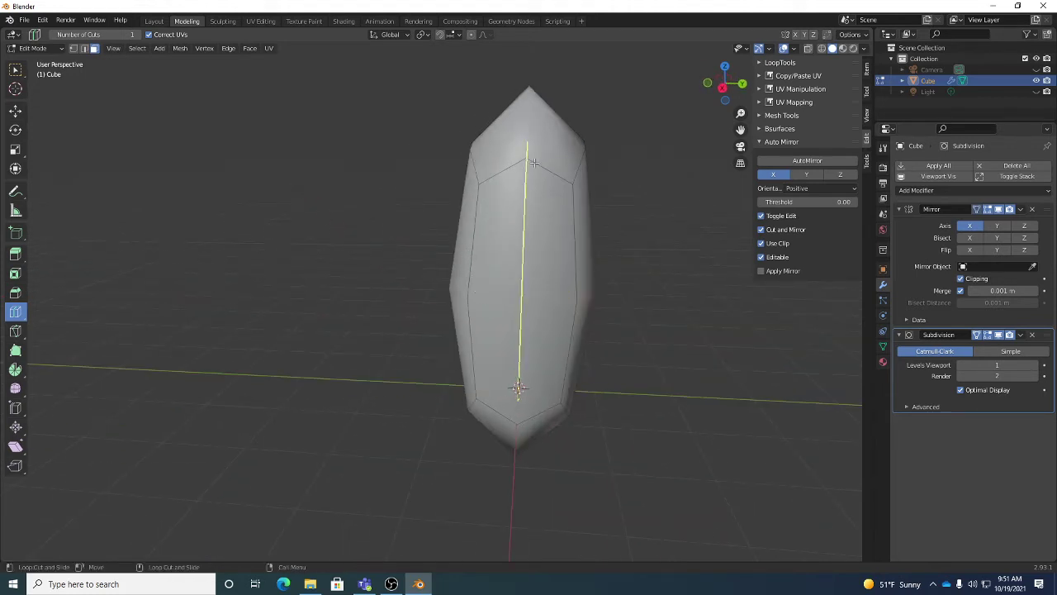
pyautogui.moveTo(529, 163); pyautogui.dragTo(567, 213, button='middle')
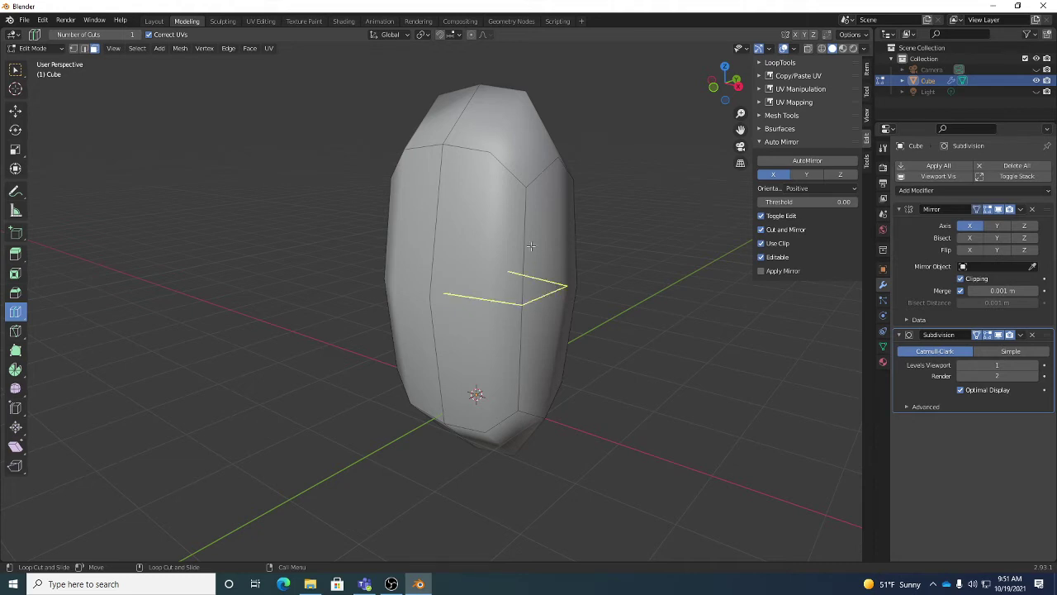
pyautogui.moveTo(524, 259); pyautogui.dragTo(540, 221)
# - Add further horizontal edge loops around the lower part and the middle of the capsule
pyautogui.moveTo(540, 221); pyautogui.dragTo(511, 312, button='middle')
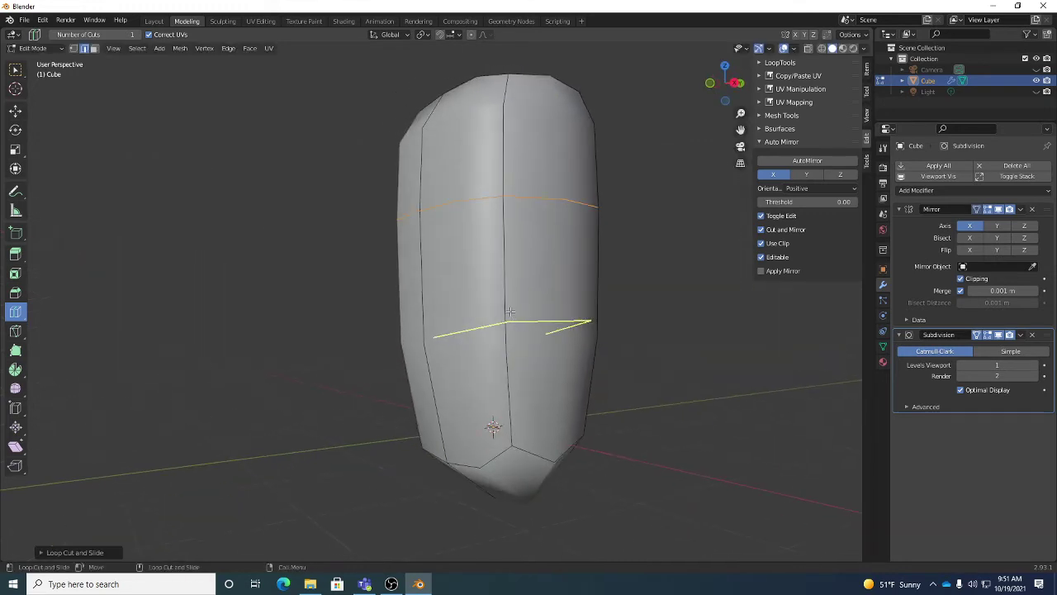
pyautogui.moveTo(508, 310)
pyautogui.mouseDown()
pyautogui.moveTo(529, 406)
pyautogui.moveTo(517, 310)
pyautogui.mouseUp()
pyautogui.moveTo(517, 310); pyautogui.dragTo(594, 236, button='middle')
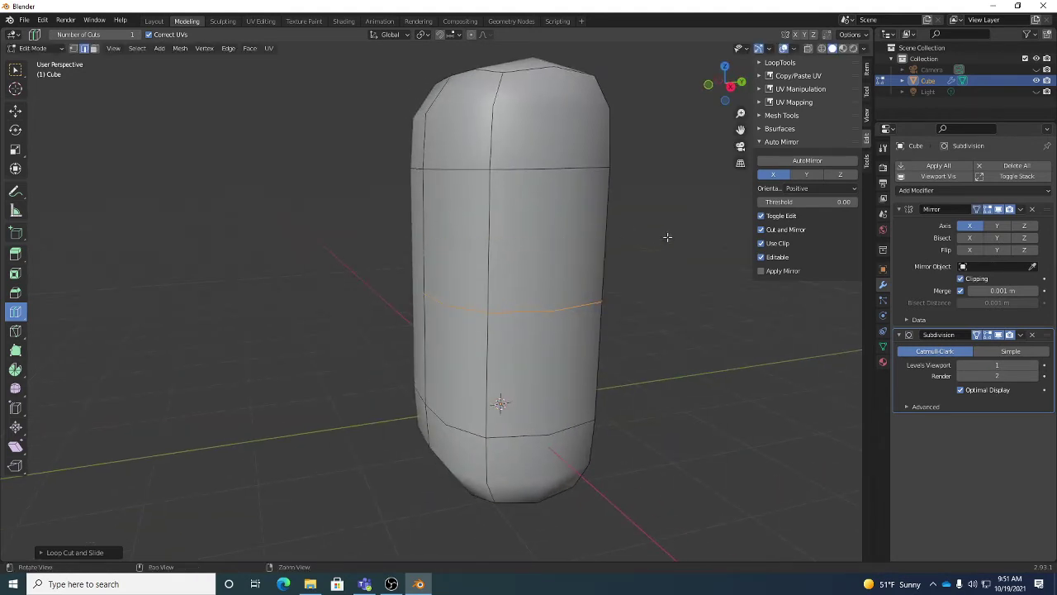
pyautogui.moveTo(667, 234); pyautogui.dragTo(644, 259, button='middle')
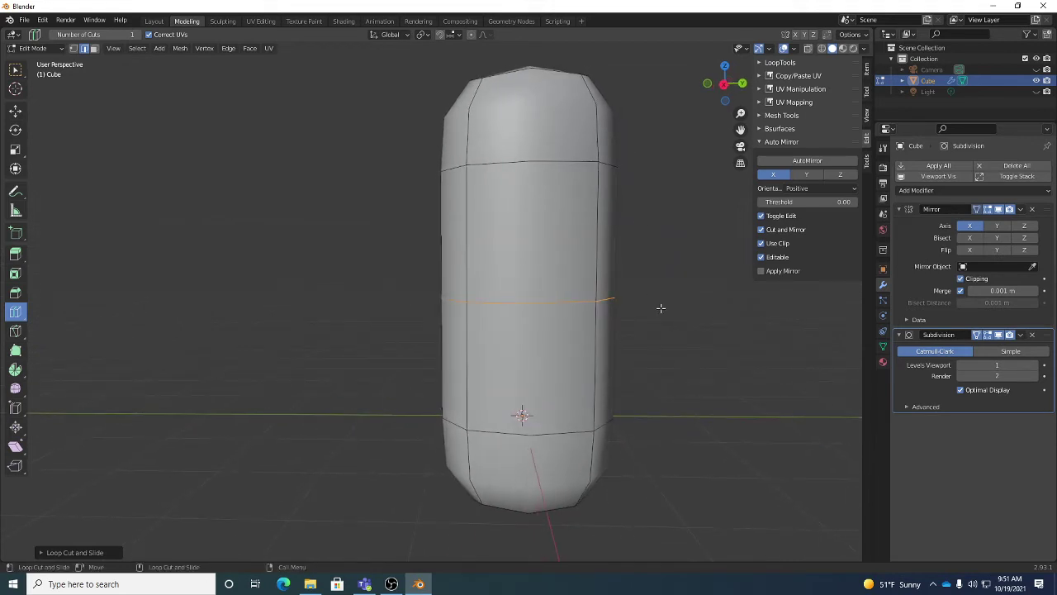
# - Switch to the Move tool and shift the middle edge loop along negative Y to bend the capsule
pyautogui.hotkey('shift', 'space')
pyautogui.press('g')
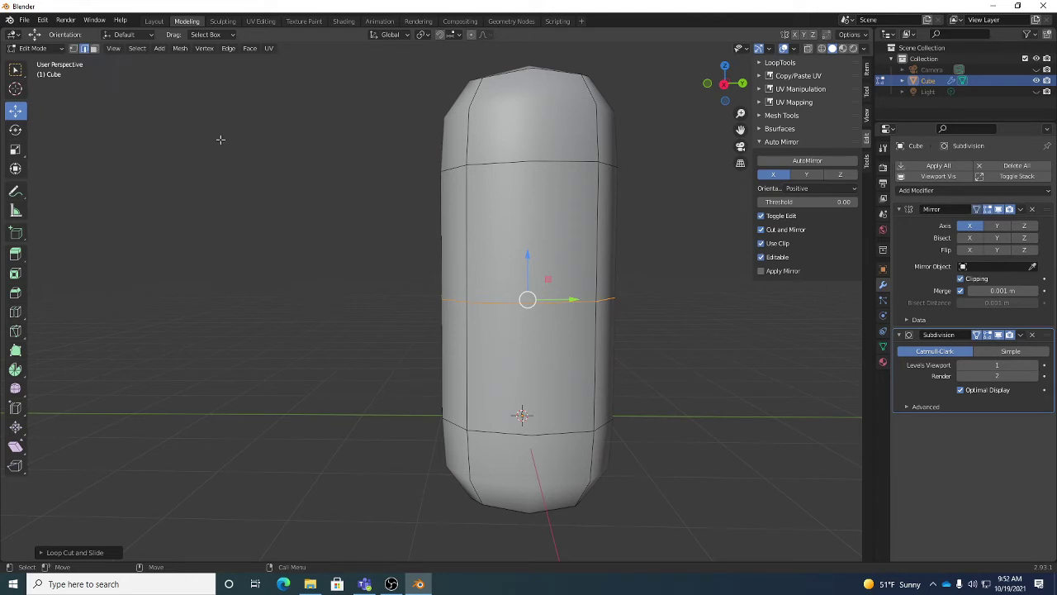
pyautogui.moveTo(703, 311); pyautogui.dragTo(625, 313, button='middle')
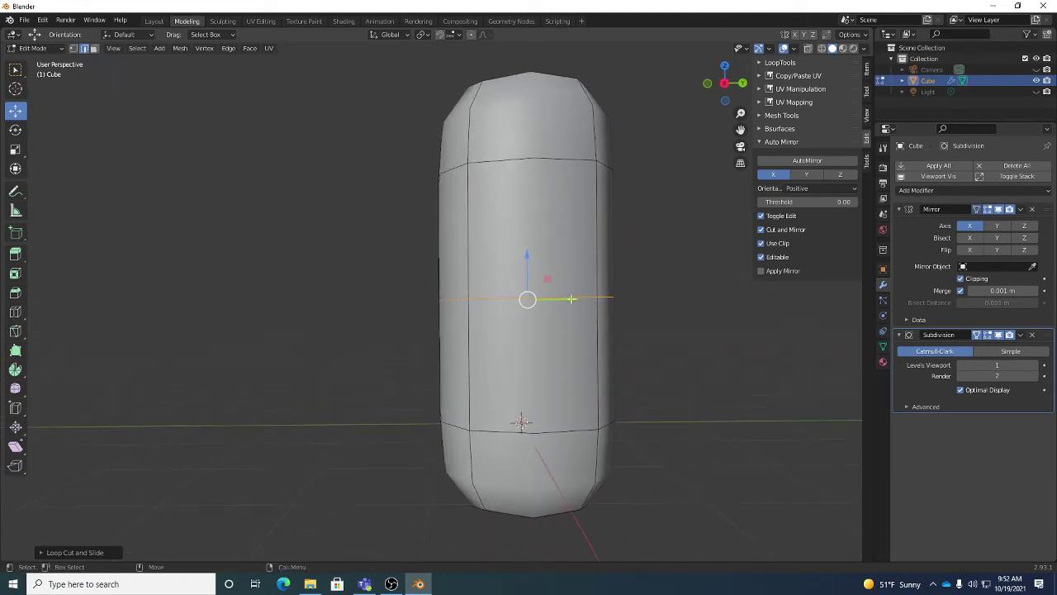
pyautogui.press('g')
pyautogui.click(536, 299)
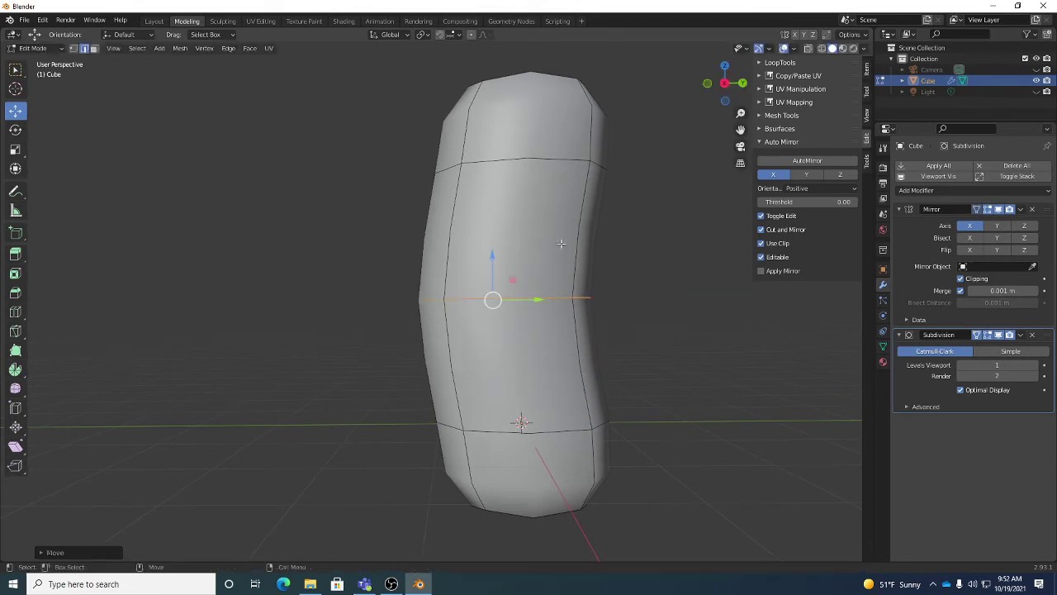
# - Select the back edge of the upper loop and move it slightly to refine the bend
pyautogui.click(597, 168)
pyautogui.moveTo(633, 189); pyautogui.dragTo(652, 182, button='middle')
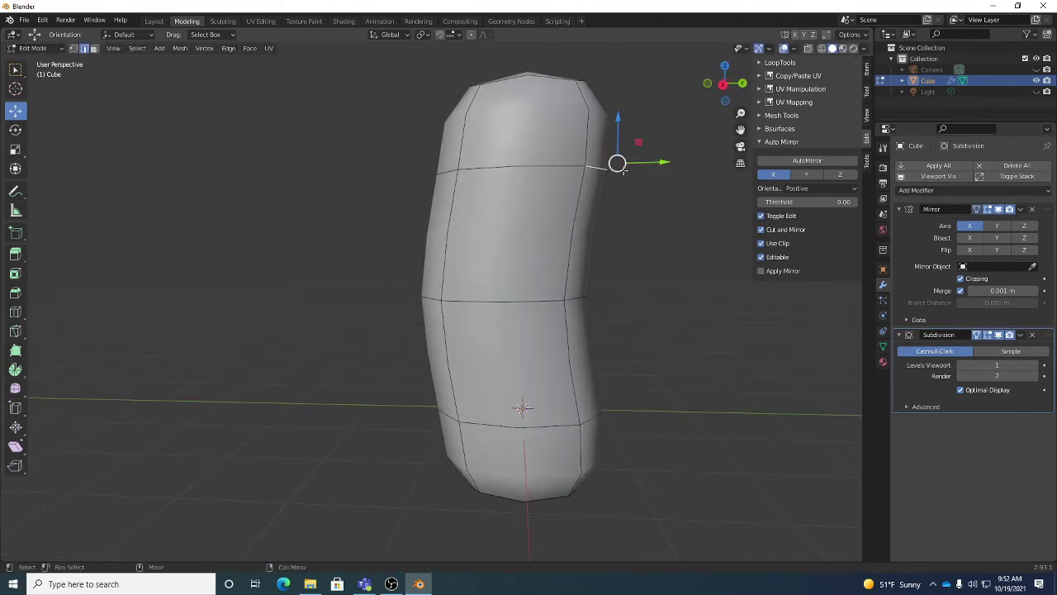
pyautogui.scroll(3, 699, 207)
pyautogui.scroll(-3, 597, 193)
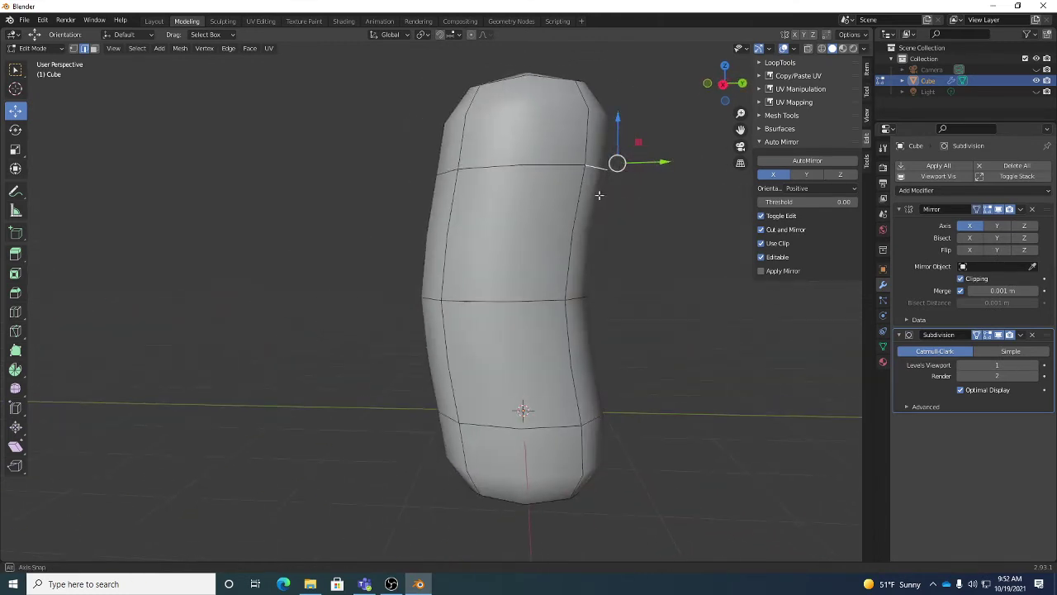
pyautogui.press('g')
pyautogui.click(656, 222)
# - Move the lower loop's front edge outward and down, and its back edge inward along negative Y
pyautogui.moveTo(655, 222); pyautogui.dragTo(574, 284, button='middle')
pyautogui.click(451, 391)
pyautogui.press('g')
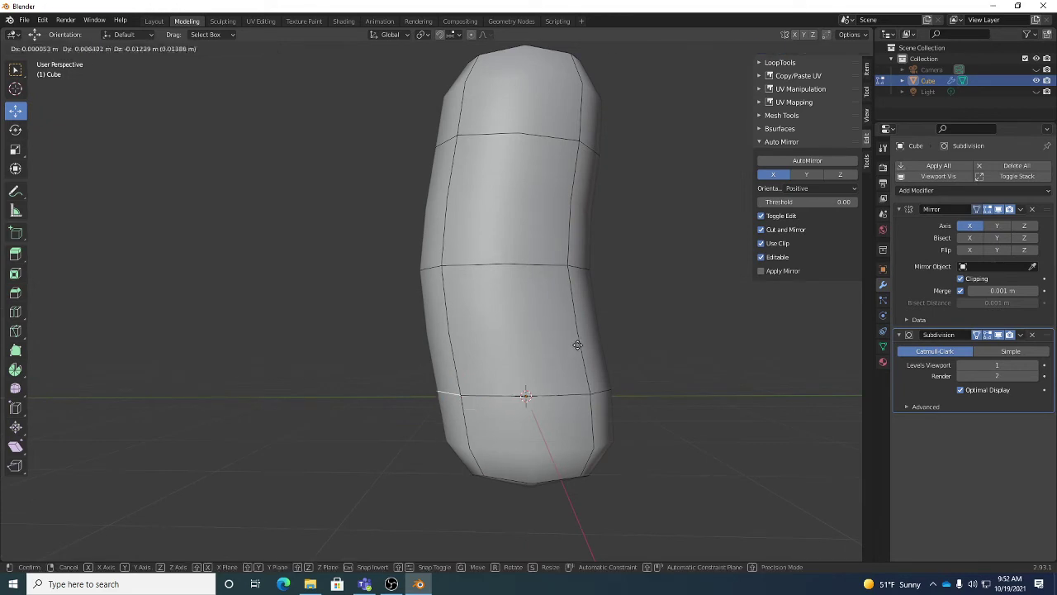
pyautogui.click(567, 361)
pyautogui.click(619, 393)
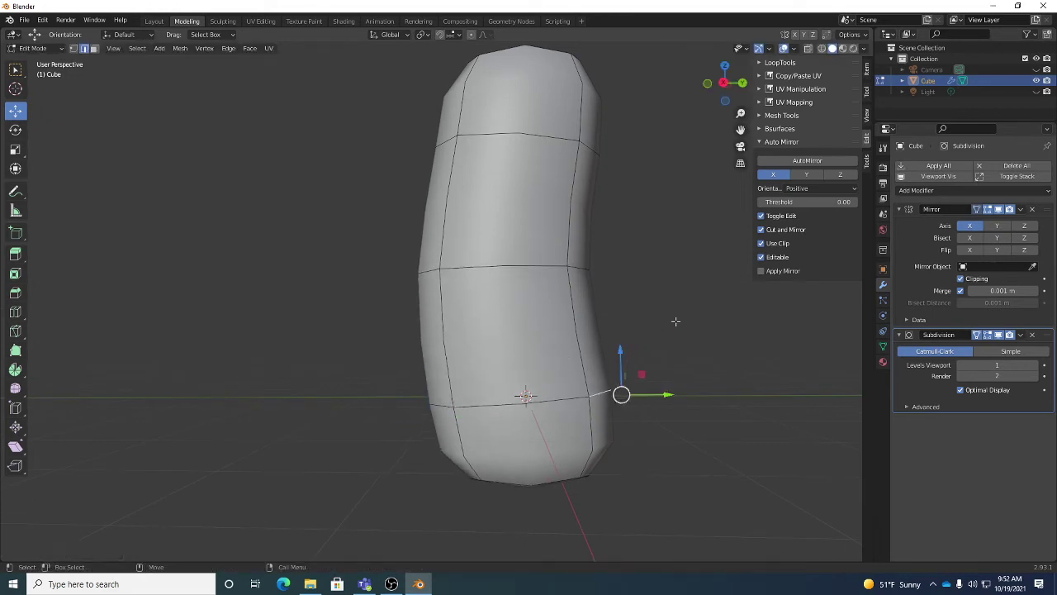
pyautogui.press('g')
pyautogui.click(653, 325)
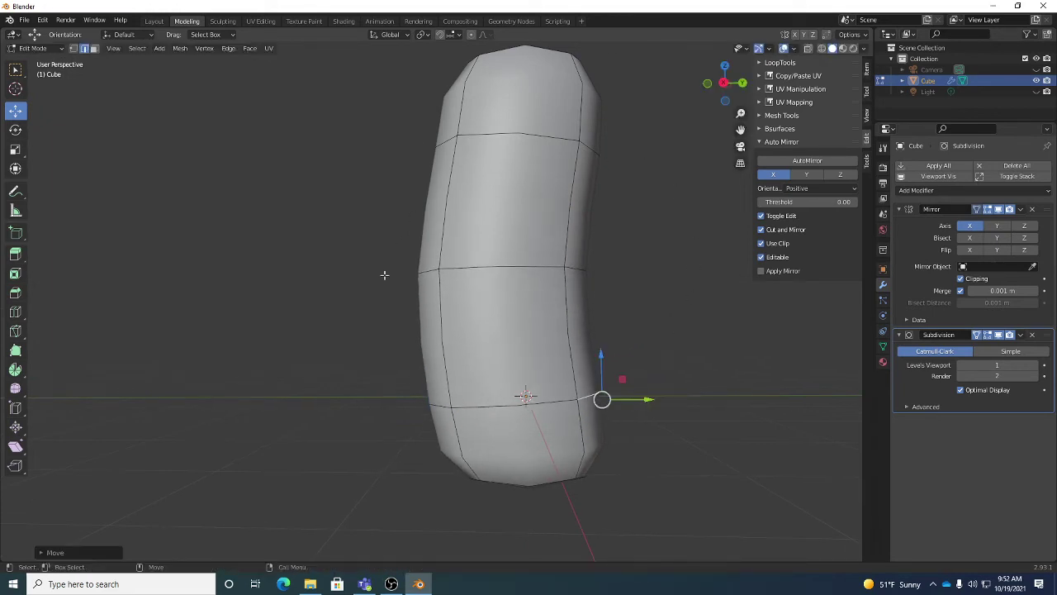
# - Reselect the upper loop's back edge and move it slightly inward and down
pyautogui.moveTo(627, 190); pyautogui.dragTo(664, 281, button='middle')
pyautogui.click(637, 202)
pyautogui.click(651, 296)
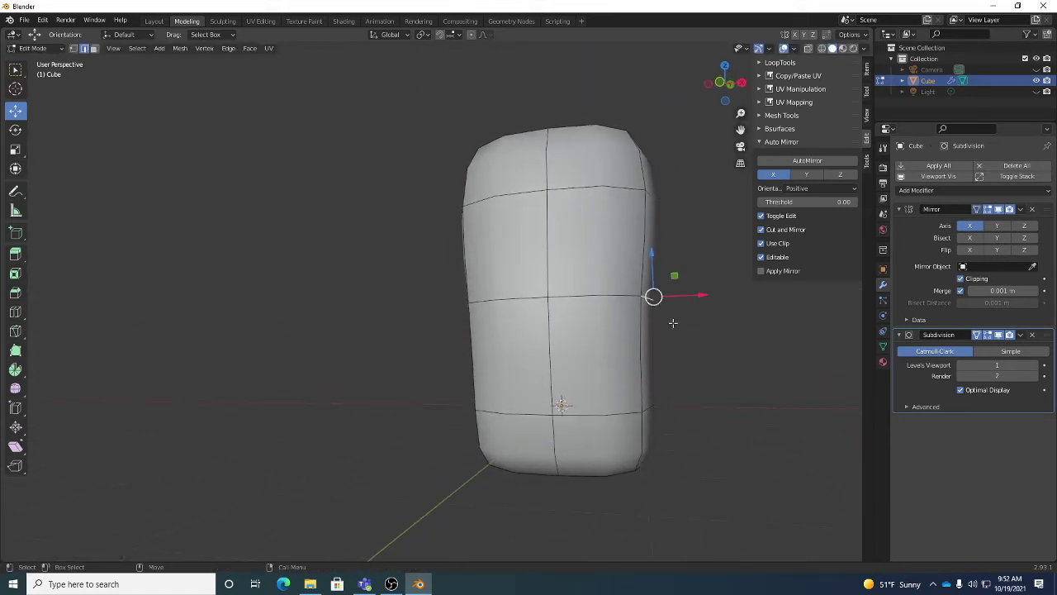
pyautogui.moveTo(685, 335); pyautogui.dragTo(708, 202, button='middle')
pyautogui.click(684, 225)
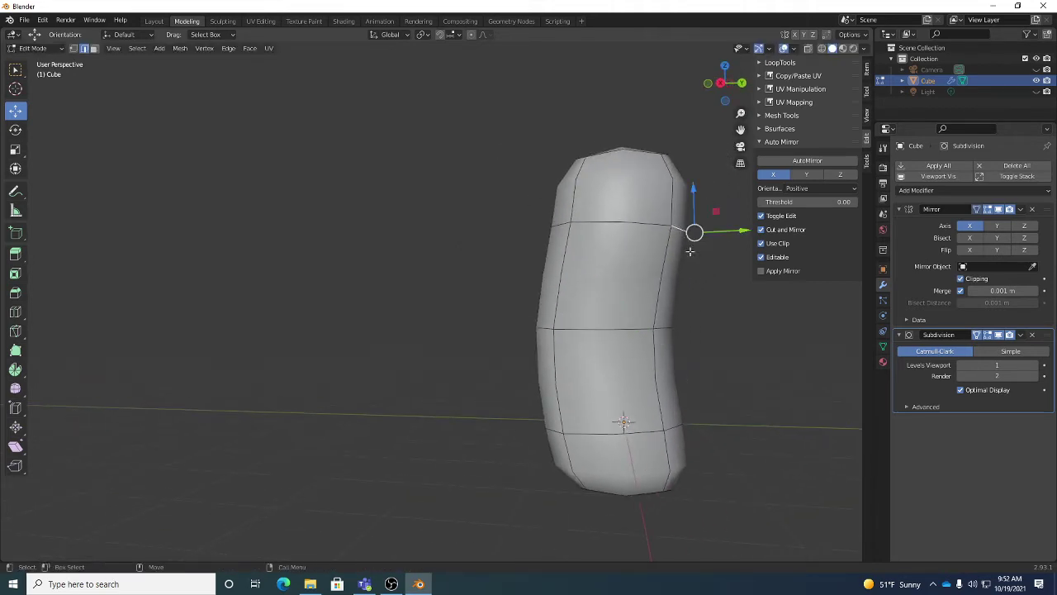
pyautogui.moveTo(692, 229); pyautogui.dragTo(685, 239)
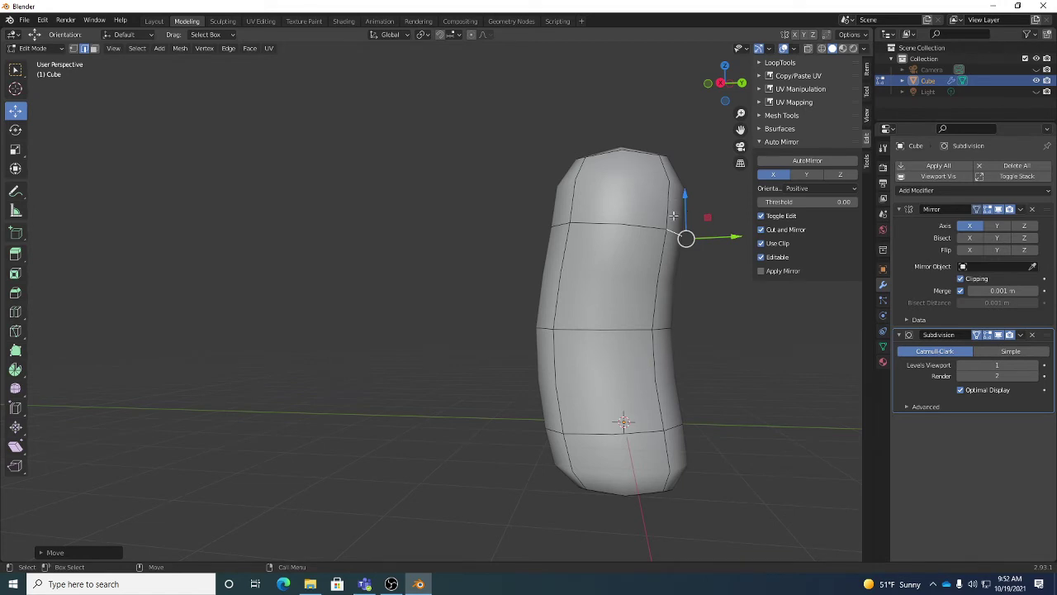
# - Move the middle loop's front edge slightly down and its back edge slightly inward
pyautogui.moveTo(646, 236); pyautogui.dragTo(578, 314, button='middle')
pyautogui.click(541, 332)
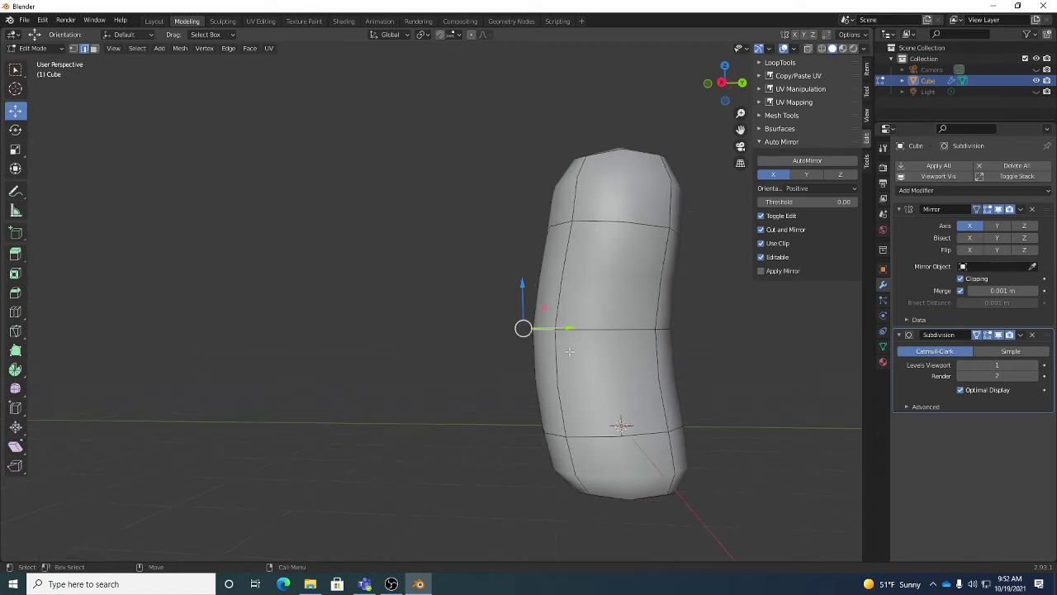
pyautogui.click(670, 331)
pyautogui.moveTo(670, 332); pyautogui.dragTo(703, 359)
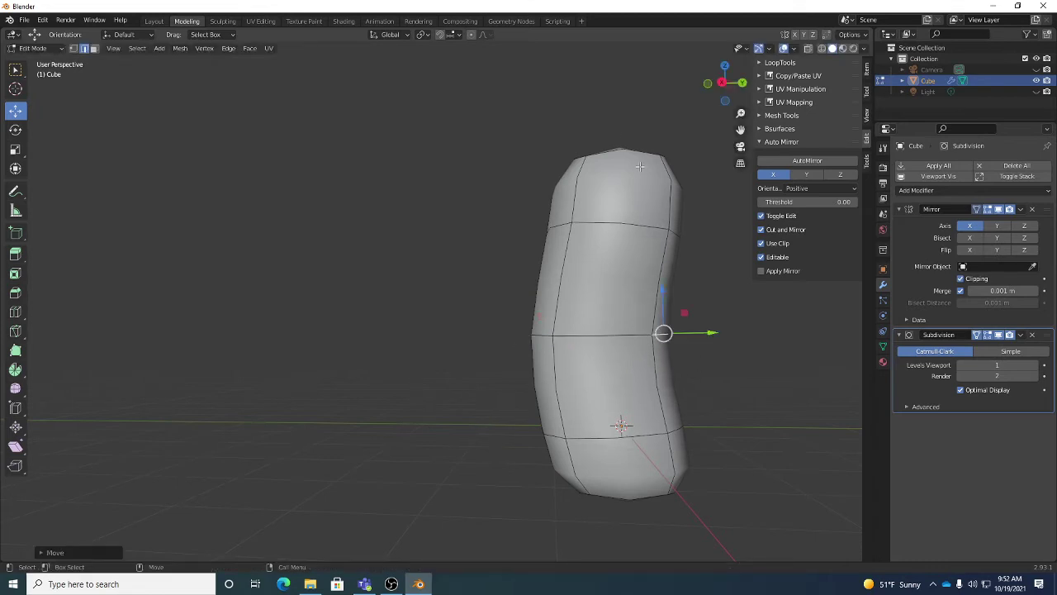
# - Reposition the front edge of the capsule's bottom, and move its back edge slightly inward
pyautogui.moveTo(625, 444); pyautogui.dragTo(636, 432, button='middle')
pyautogui.click(604, 499)
pyautogui.press('g')
pyautogui.click(645, 443)
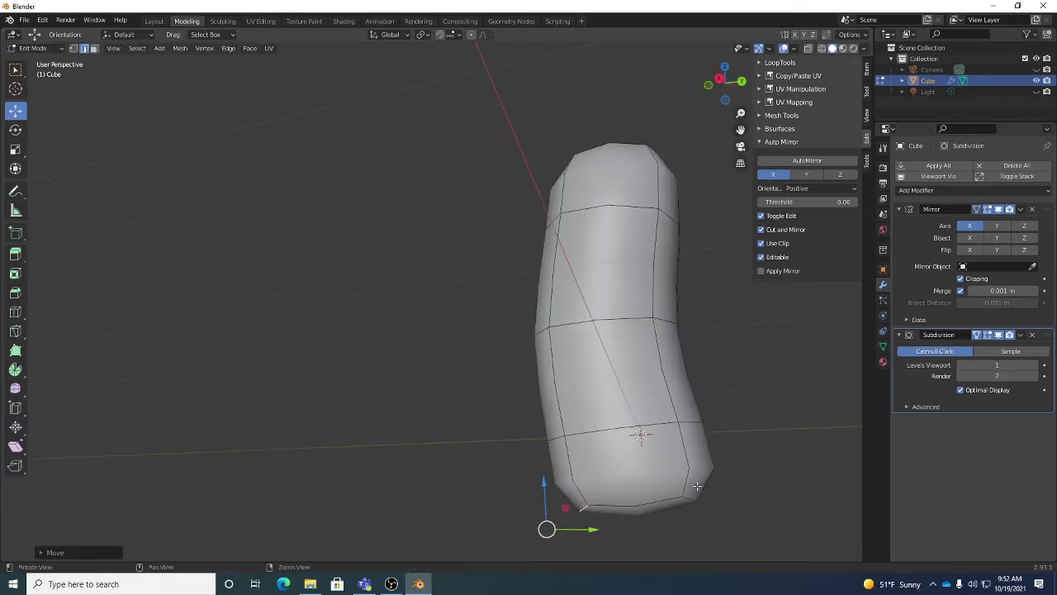
pyautogui.click(718, 470)
pyautogui.moveTo(759, 471); pyautogui.dragTo(727, 474)
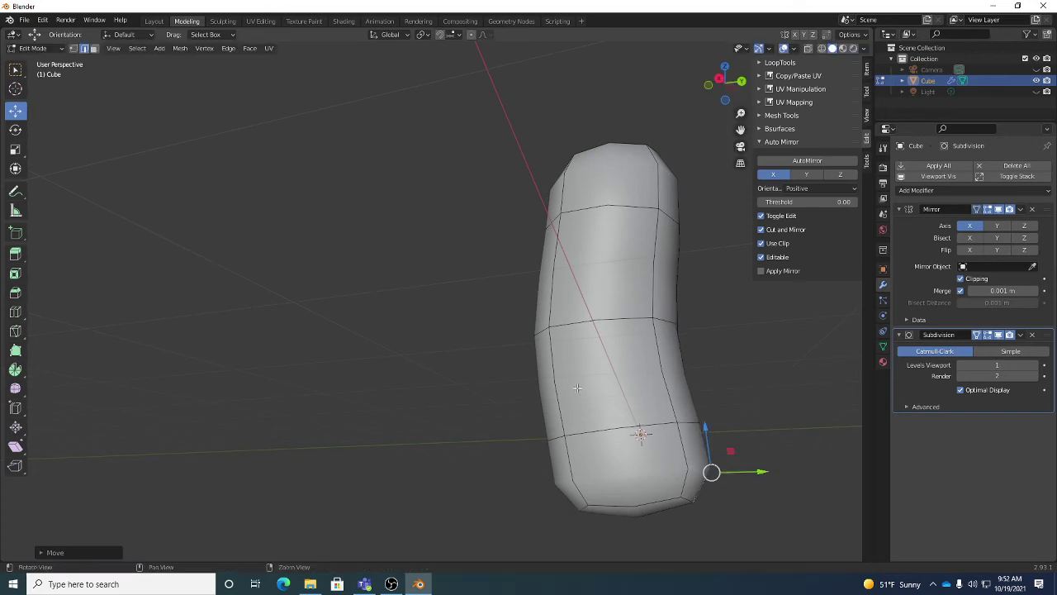
# - Select the side edge of the top and move it onto the mirror centre line with Clipping on
pyautogui.moveTo(727, 475); pyautogui.dragTo(600, 251, button='middle')
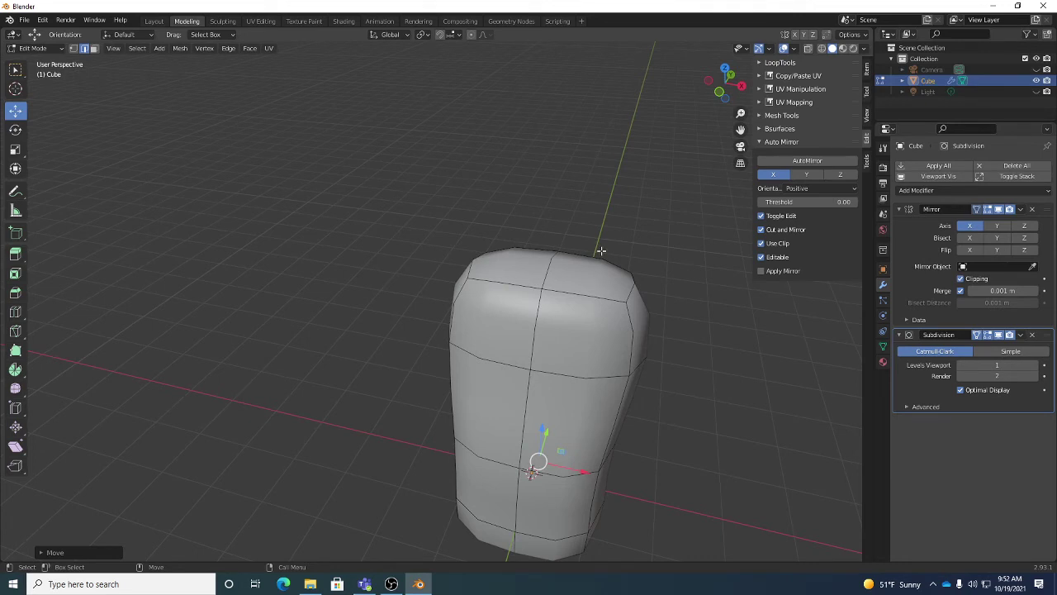
pyautogui.click(632, 287)
pyautogui.moveTo(632, 288); pyautogui.dragTo(649, 332, button='middle')
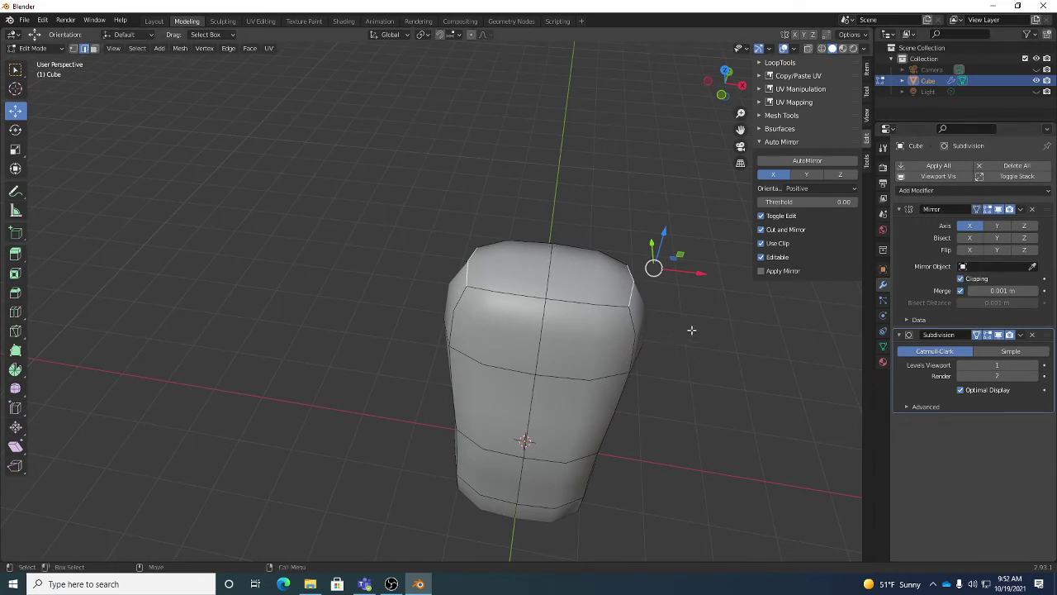
pyautogui.press('g')
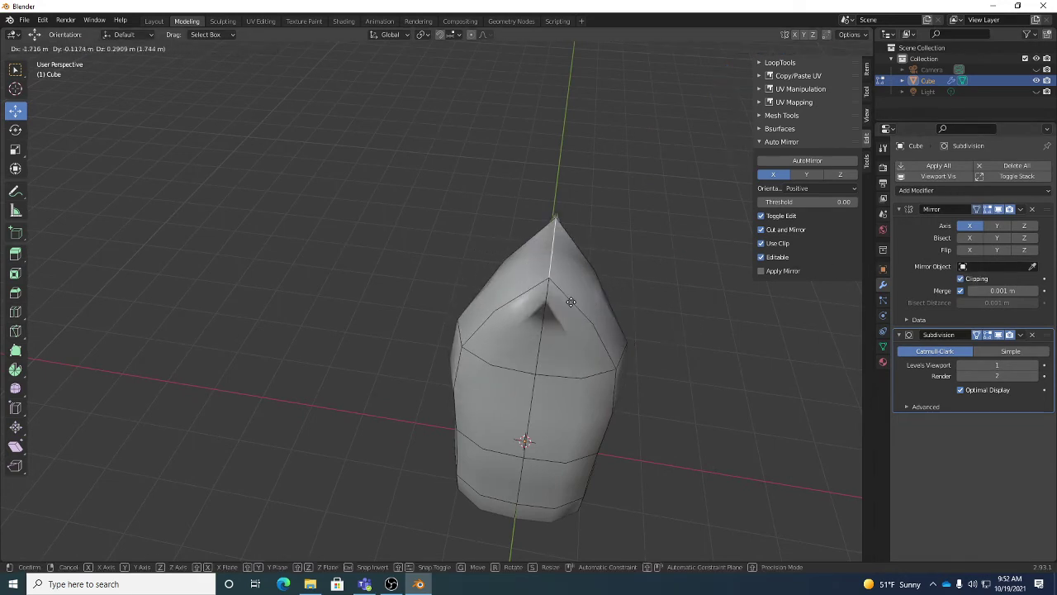
pyautogui.click(641, 302)
# - Turn off Clipping in the Mirror modifier, move the edge back out about 1.6 m in X, and turn Clipping on again
pyautogui.moveTo(641, 302); pyautogui.dragTo(611, 264, button='middle')
pyautogui.click(960, 278)
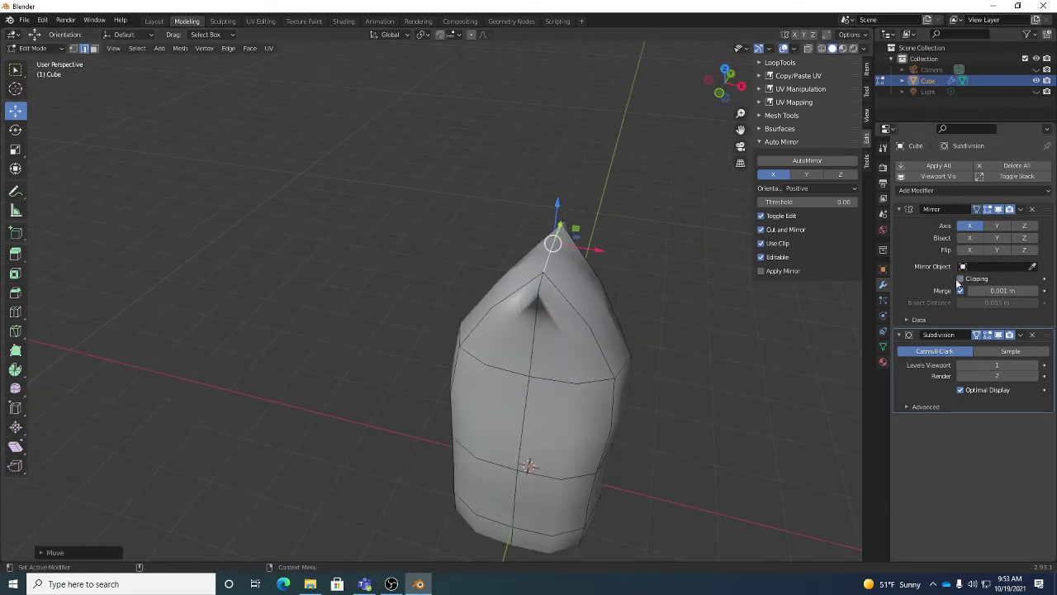
pyautogui.press('g')
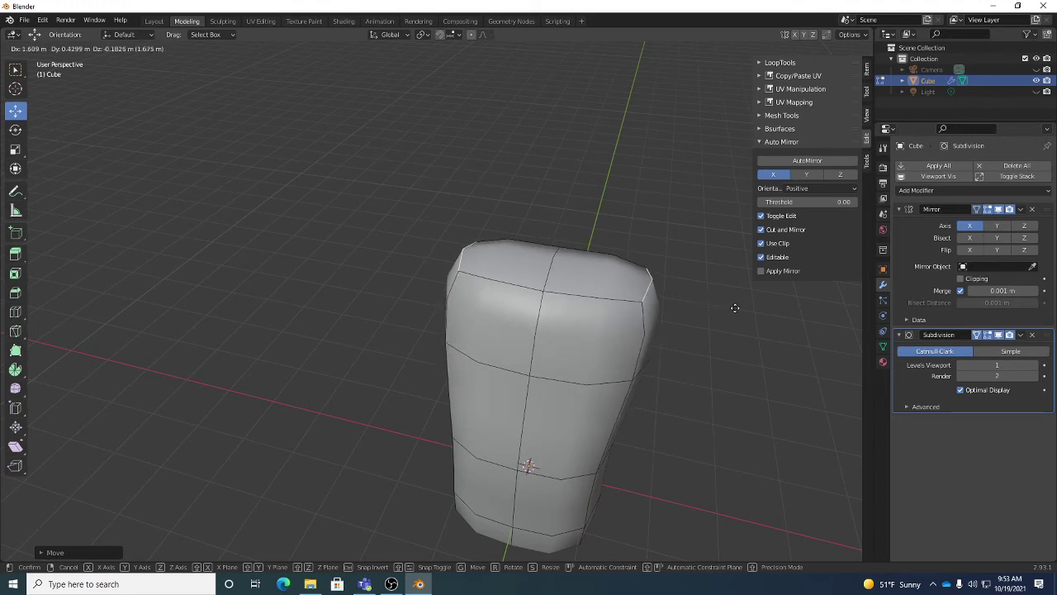
pyautogui.click(735, 308)
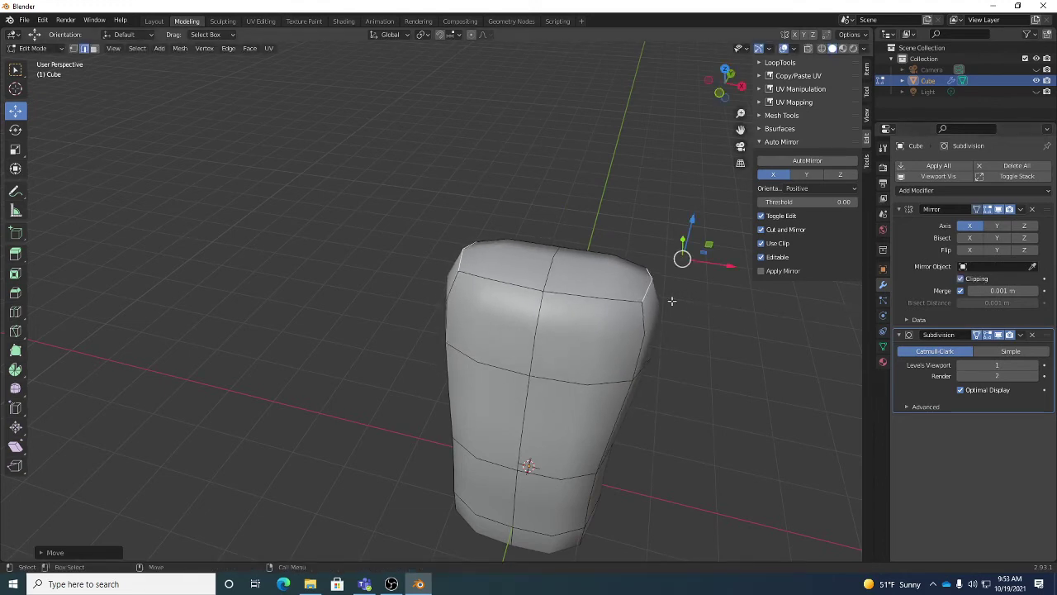
# - Try to move the top's centre edge away from the mirror line with Clipping on
pyautogui.click(559, 261)
pyautogui.press('g')
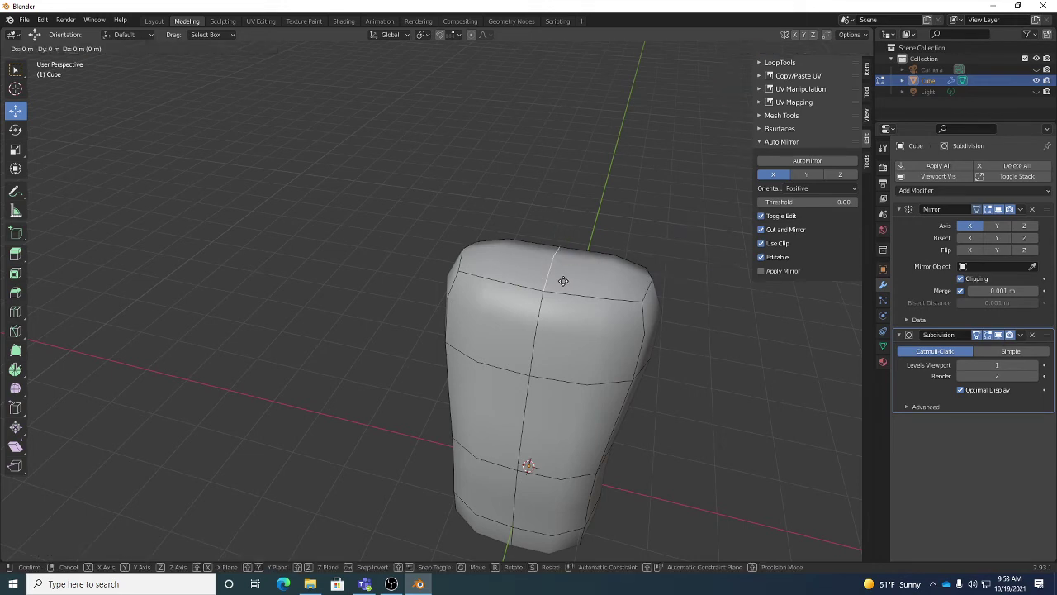
pyautogui.rightClick(587, 280)
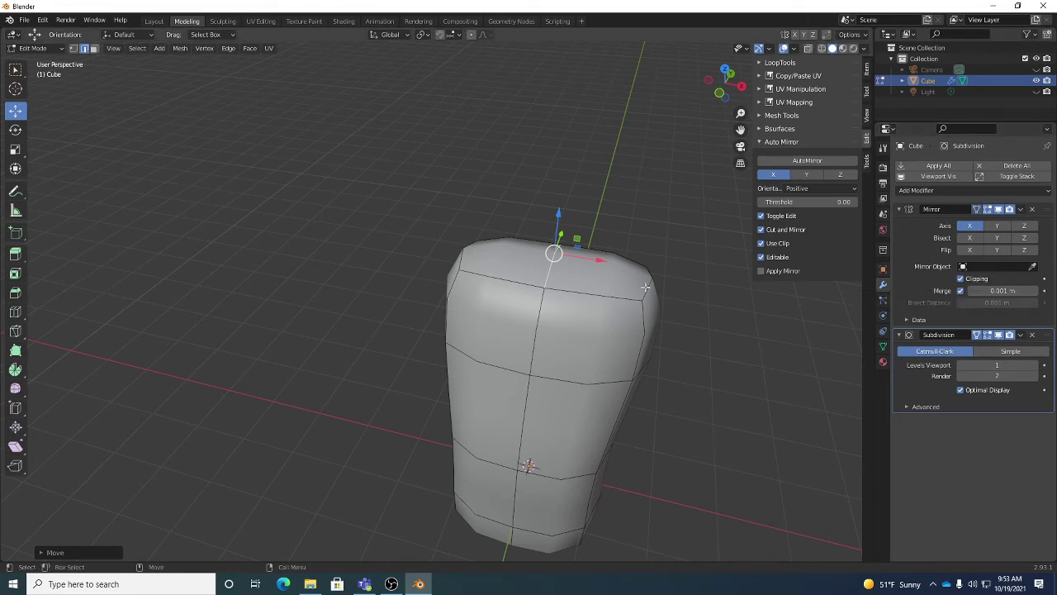
# - Try to move the body's upper side edge onto the mirror centre line with Clipping on, and undo the move
pyautogui.moveTo(646, 287); pyautogui.dragTo(652, 397, button='middle')
pyautogui.click(656, 423)
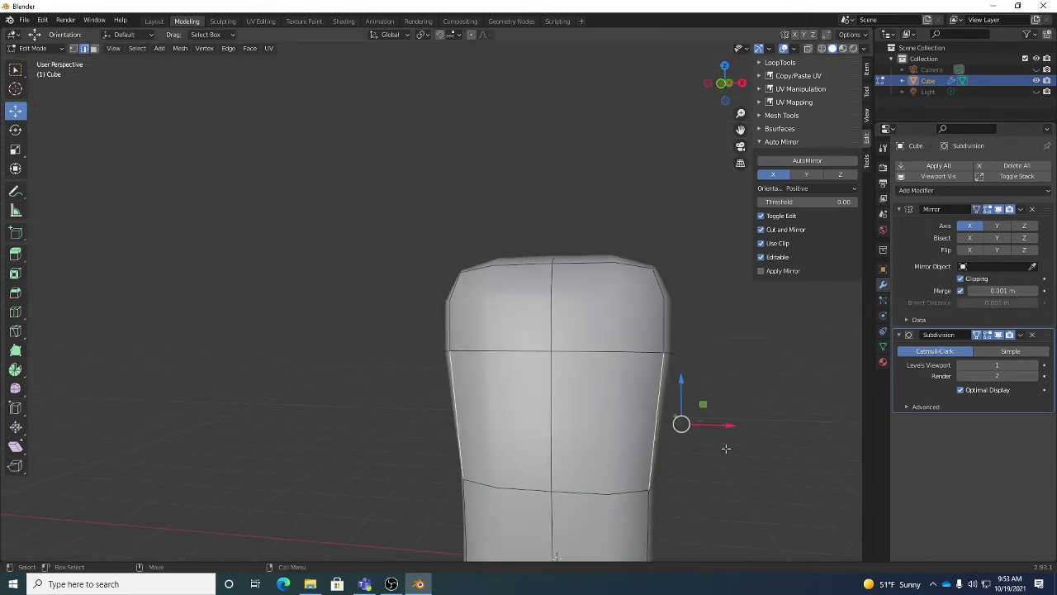
pyautogui.press('g')
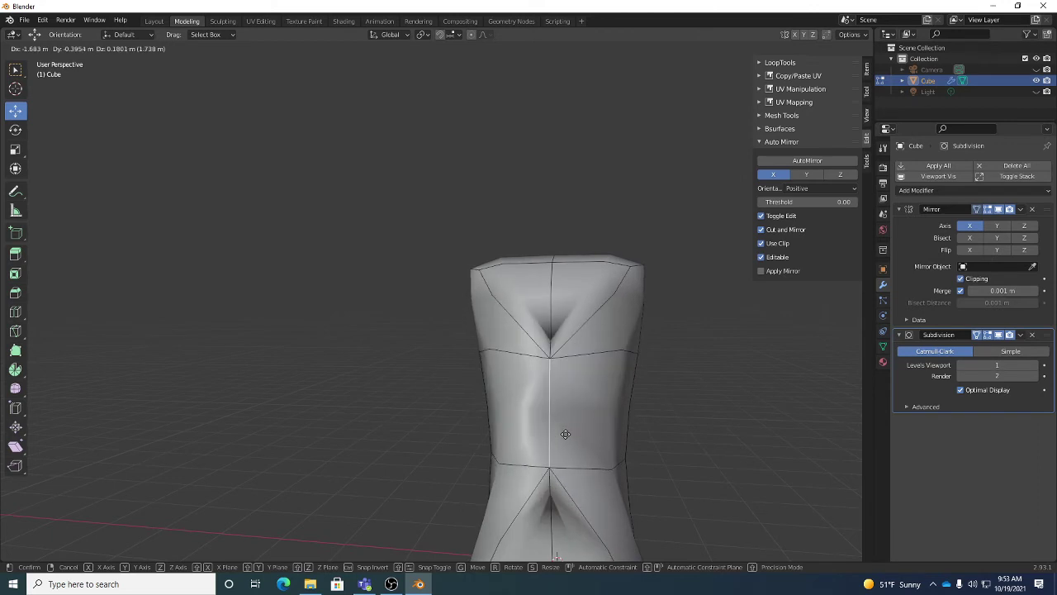
pyautogui.click(565, 434)
pyautogui.moveTo(565, 434); pyautogui.dragTo(607, 394, button='middle')
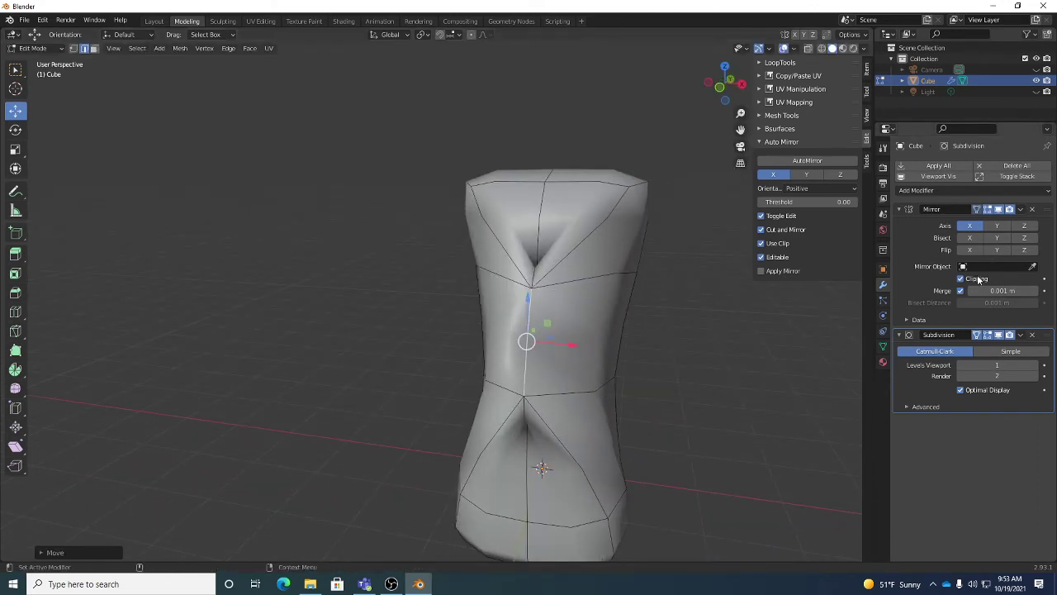
pyautogui.hotkey('ctrl', 'z')
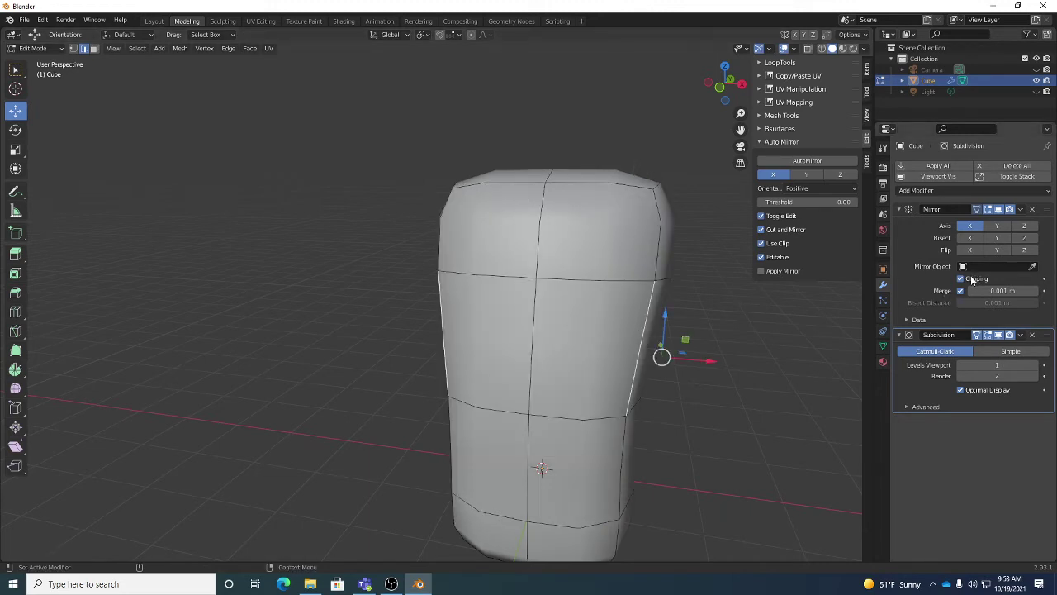
# - Move the side edge onto the mirror line, turn off Clipping, move it back out about 1 m, and turn Clipping on again
pyautogui.press('g')
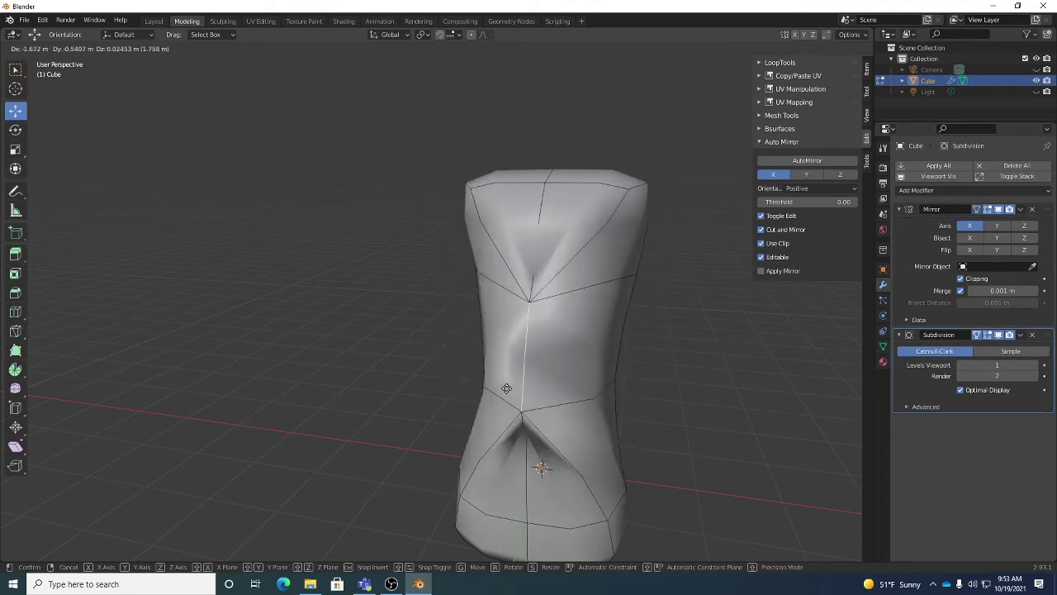
pyautogui.click(506, 388)
pyautogui.click(972, 280)
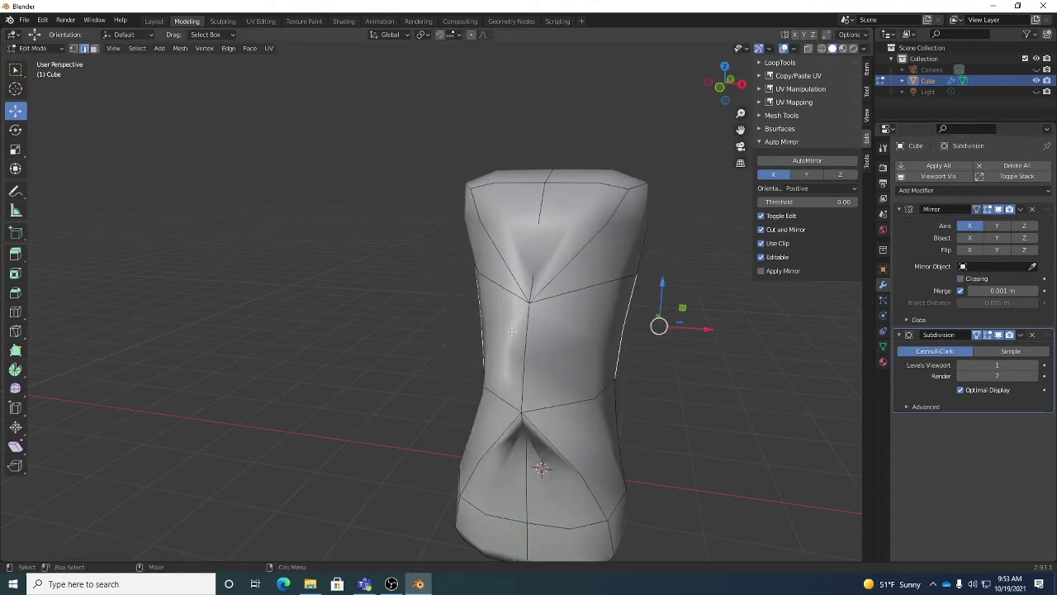
pyautogui.press('g')
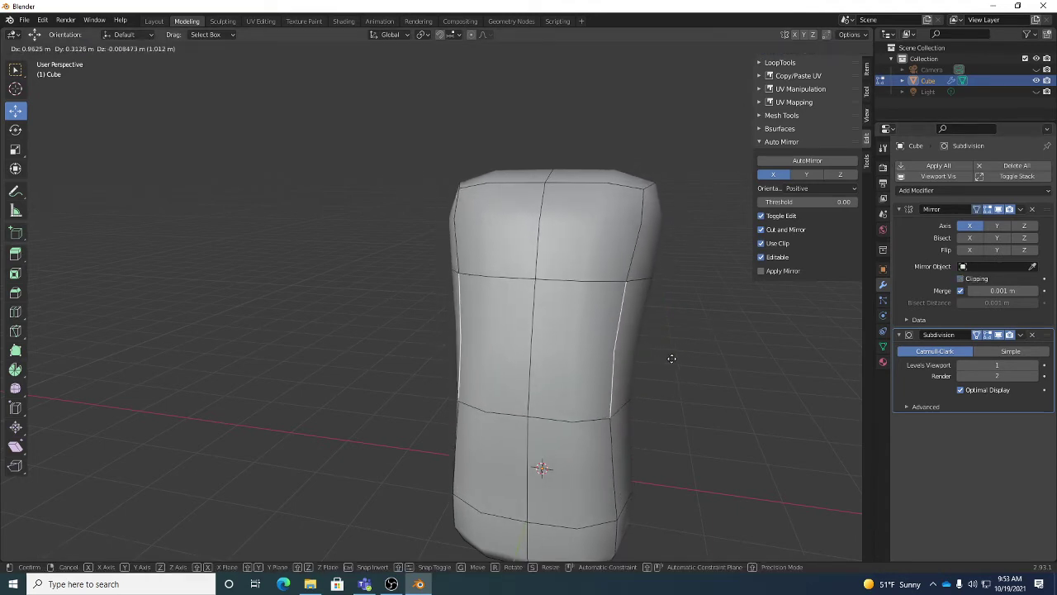
pyautogui.click(641, 360)
pyautogui.click(961, 279)
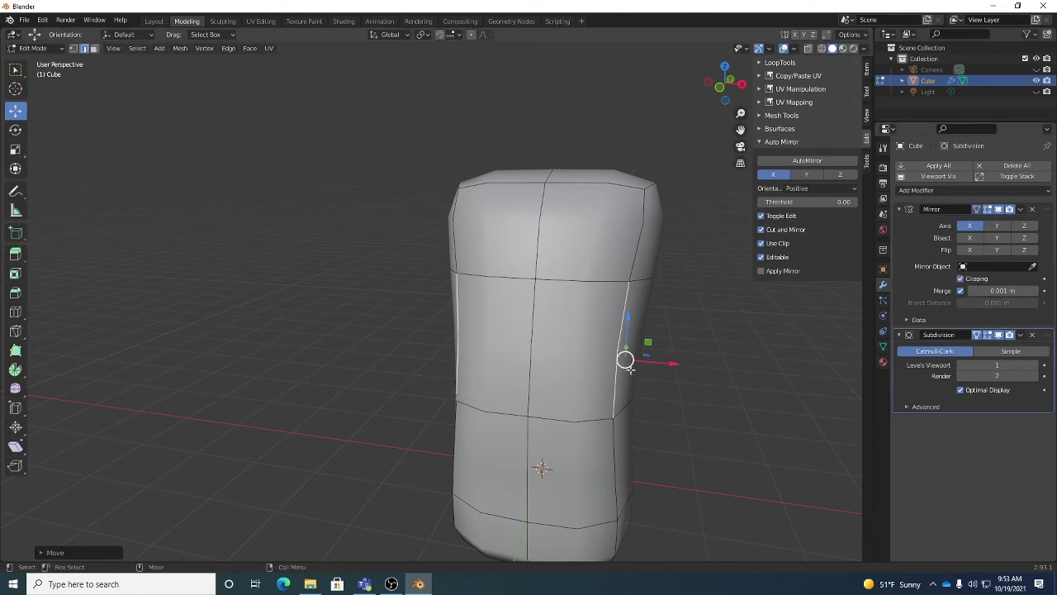
# - Examine the reshaped body from several sides, selecting its upper and lower side faces in face mode, and clear the selection
pyautogui.moveTo(768, 370); pyautogui.dragTo(728, 357, button='middle')
pyautogui.moveTo(689, 299); pyautogui.dragTo(618, 283, button='middle')
pyautogui.scroll(-2, 614, 282)
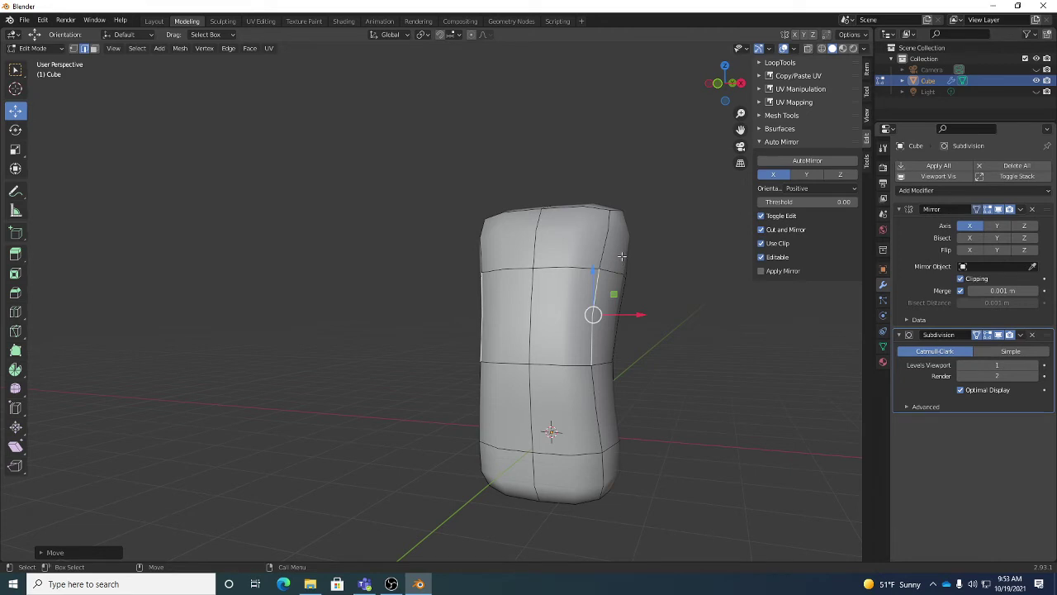
pyautogui.click(621, 256)
pyautogui.moveTo(621, 256); pyautogui.dragTo(670, 329, button='middle')
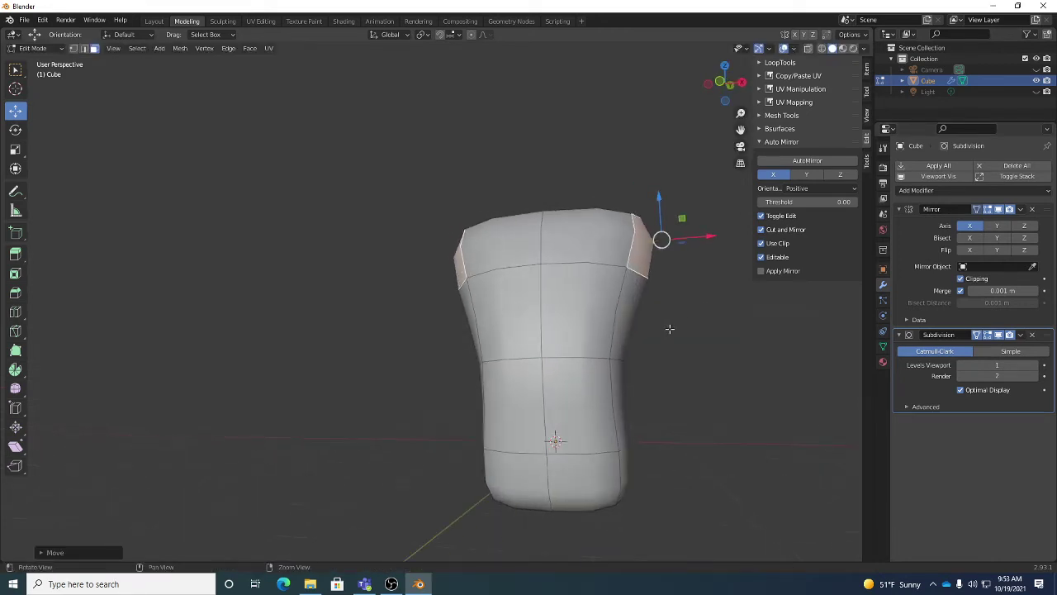
pyautogui.click(625, 425)
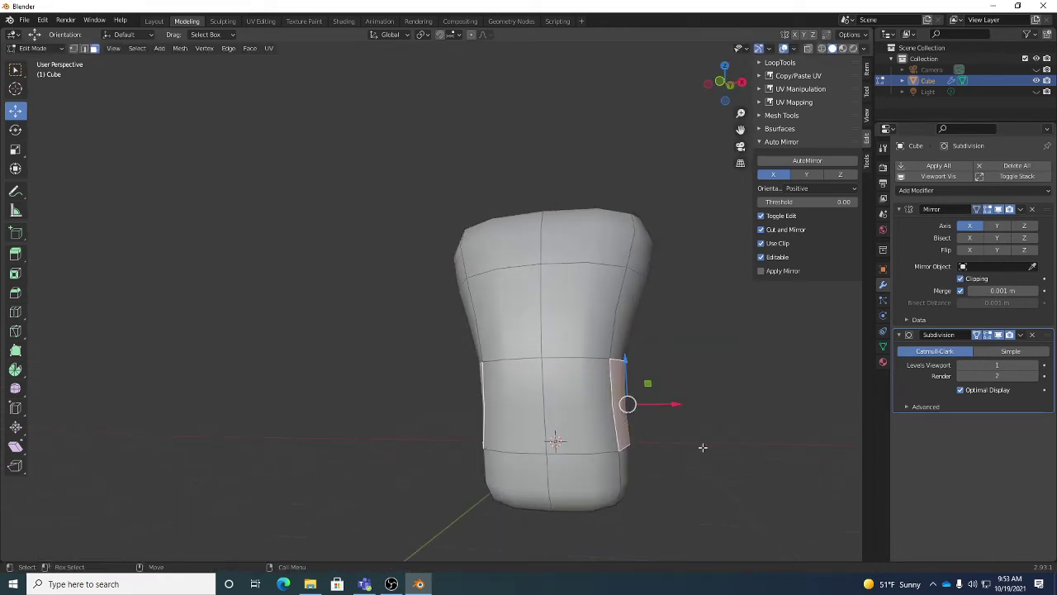
pyautogui.click(634, 479)
pyautogui.moveTo(633, 478); pyautogui.dragTo(651, 331, button='middle')
pyautogui.click(767, 378)
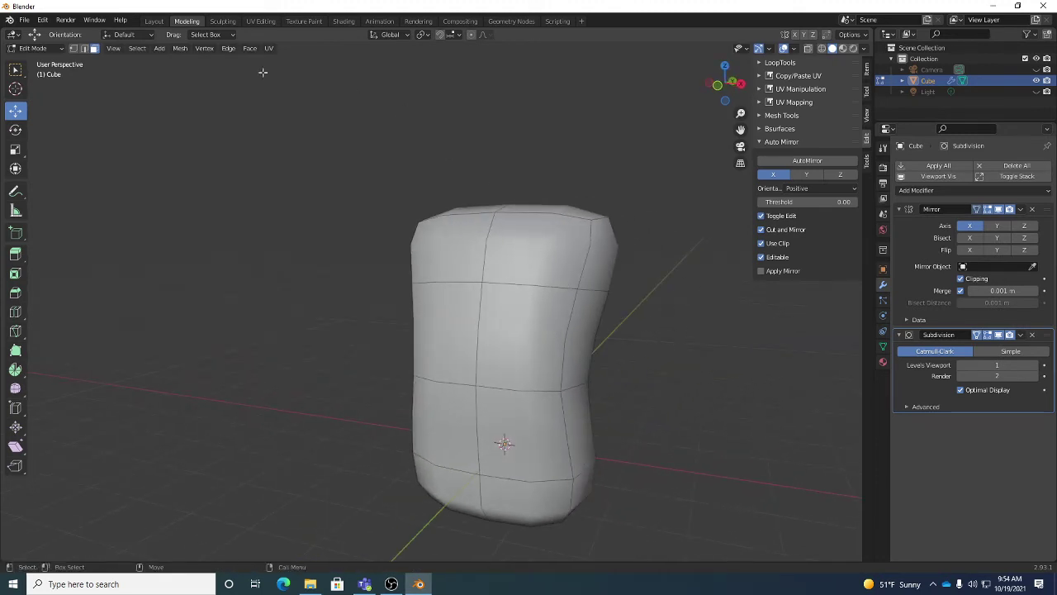
# - Save the model to the Desktop as Bidped_3dmodelingA
pyautogui.click(25, 19)
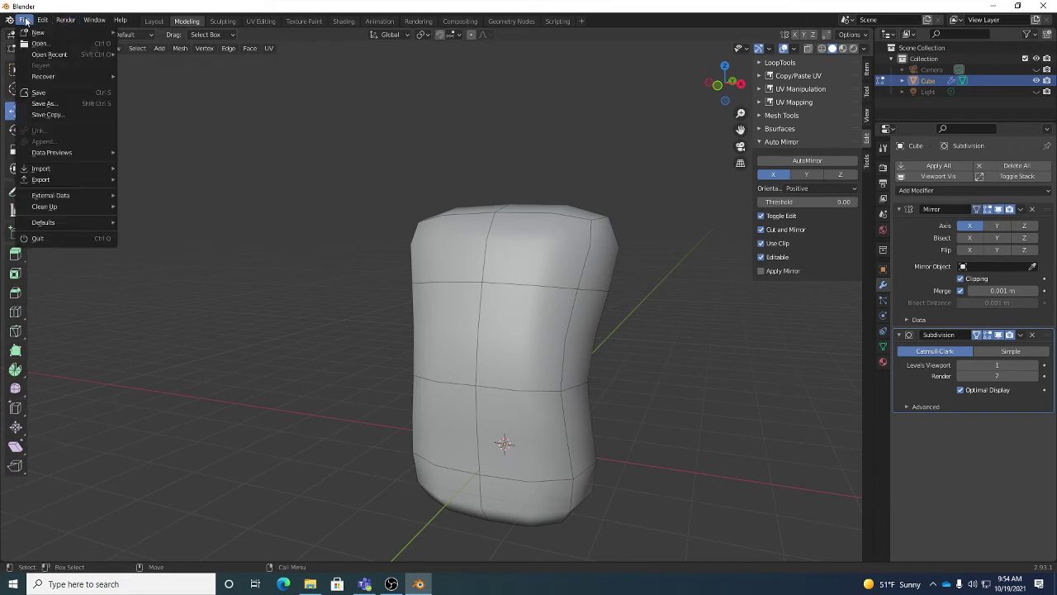
pyautogui.click(46, 92)
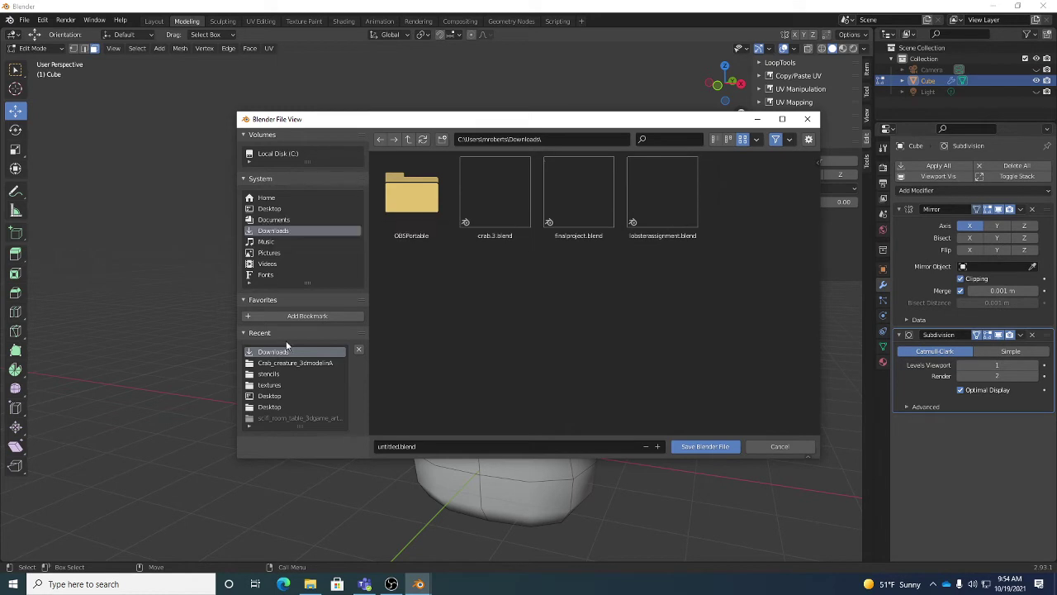
pyautogui.click(270, 209)
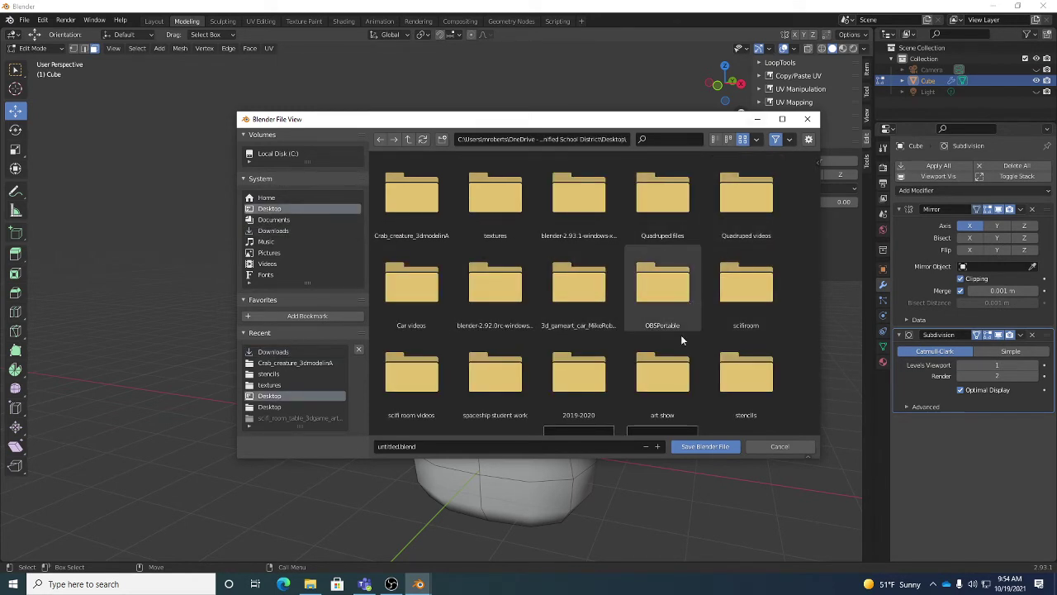
pyautogui.click(512, 446)
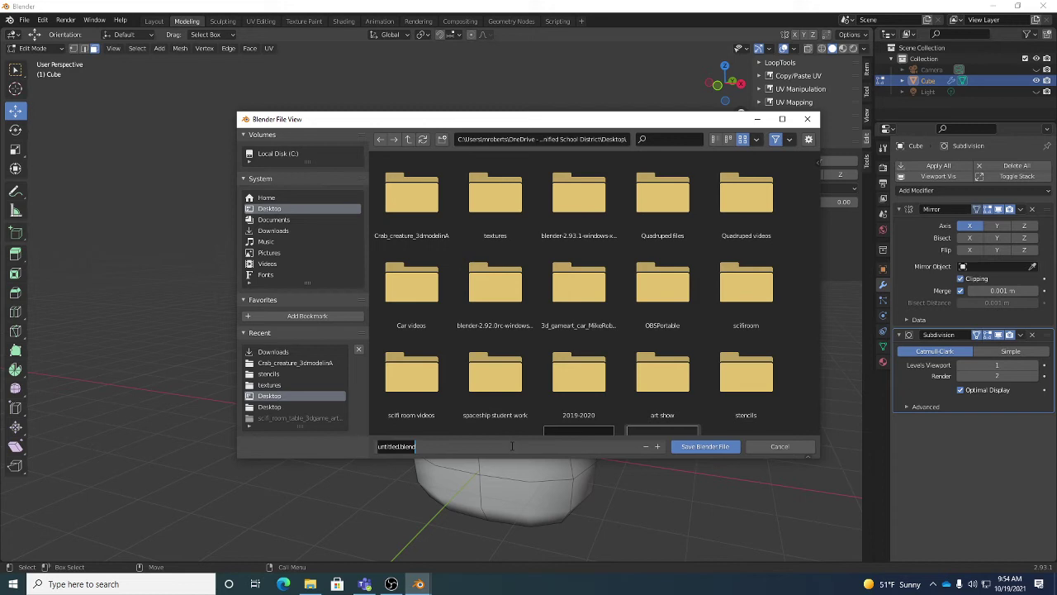
pyautogui.write('Biped_3dmodelingA')
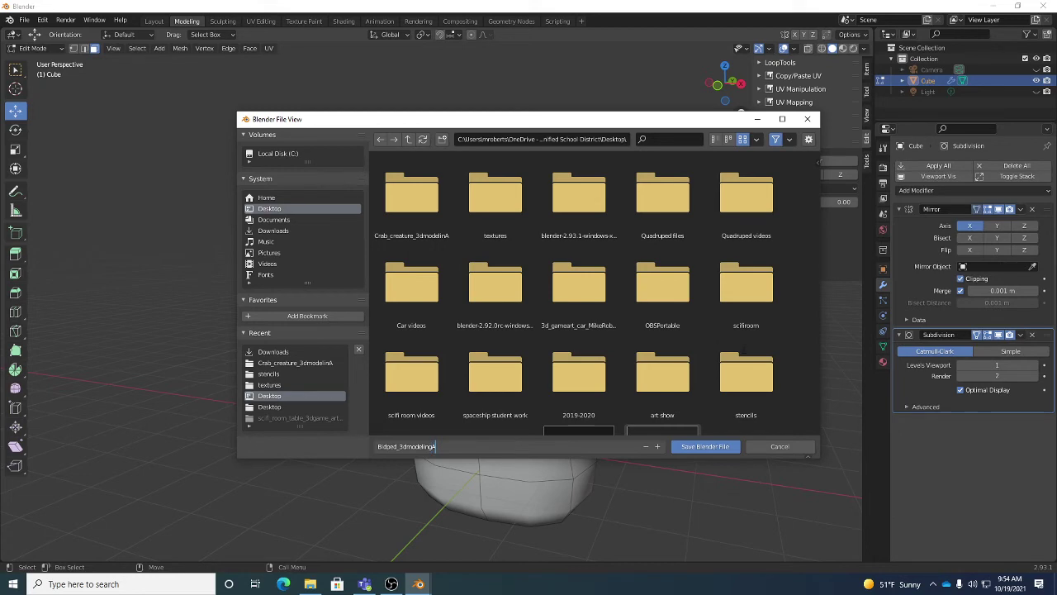
pyautogui.click(711, 447)
pyautogui.click(710, 447)
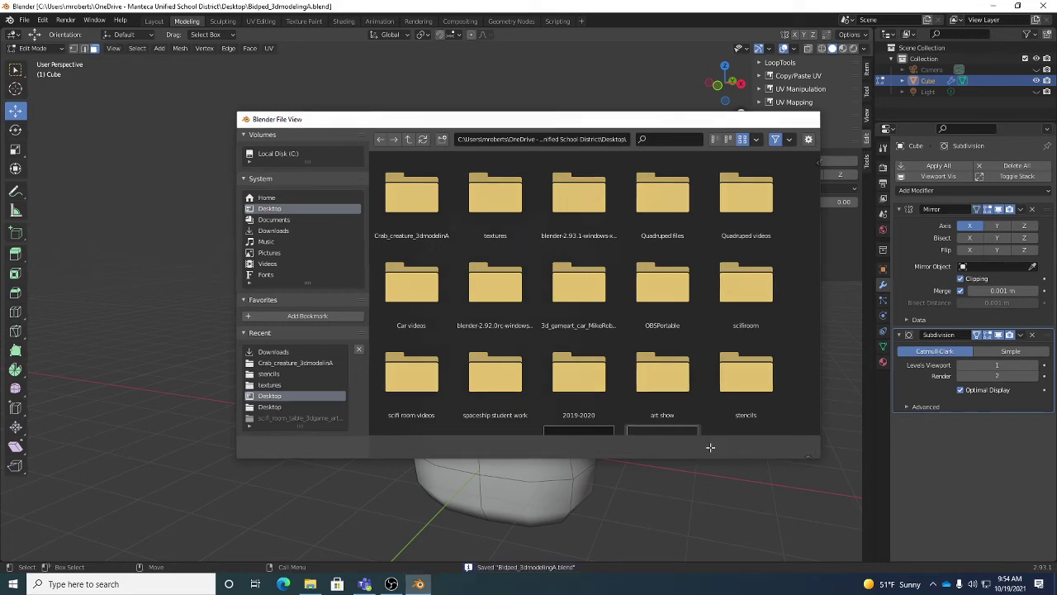
pyautogui.moveTo(691, 427); pyautogui.dragTo(612, 292, button='middle')
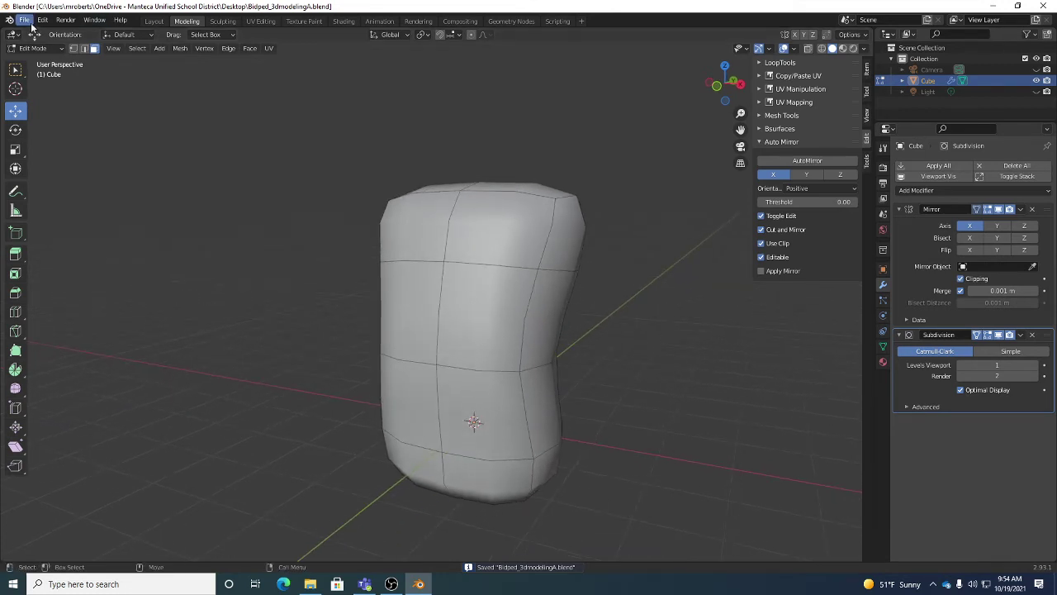
pyautogui.click(24, 19)
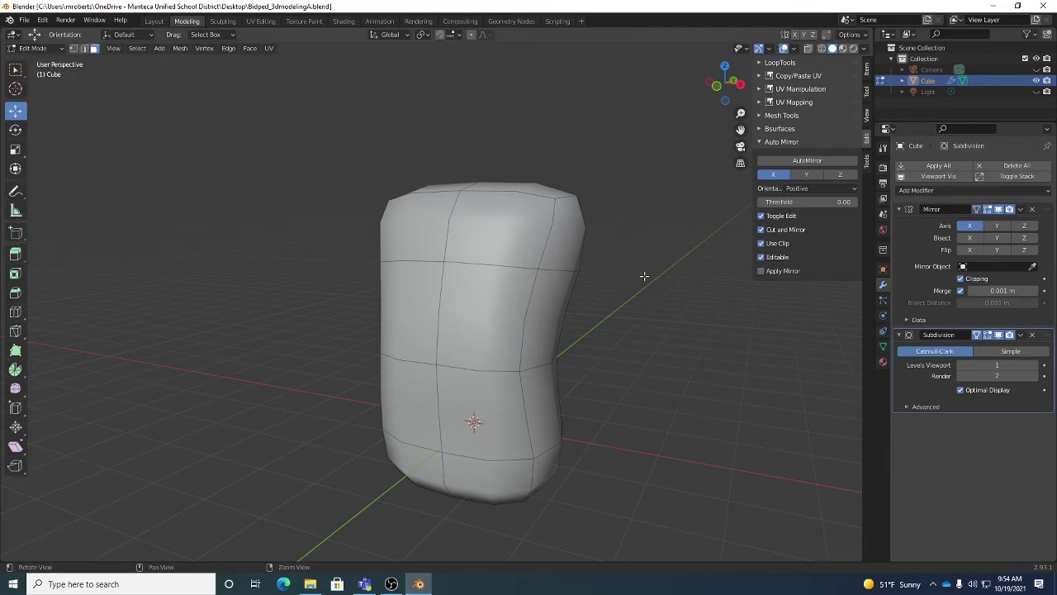
pyautogui.moveTo(642, 273); pyautogui.dragTo(584, 284, button='middle')
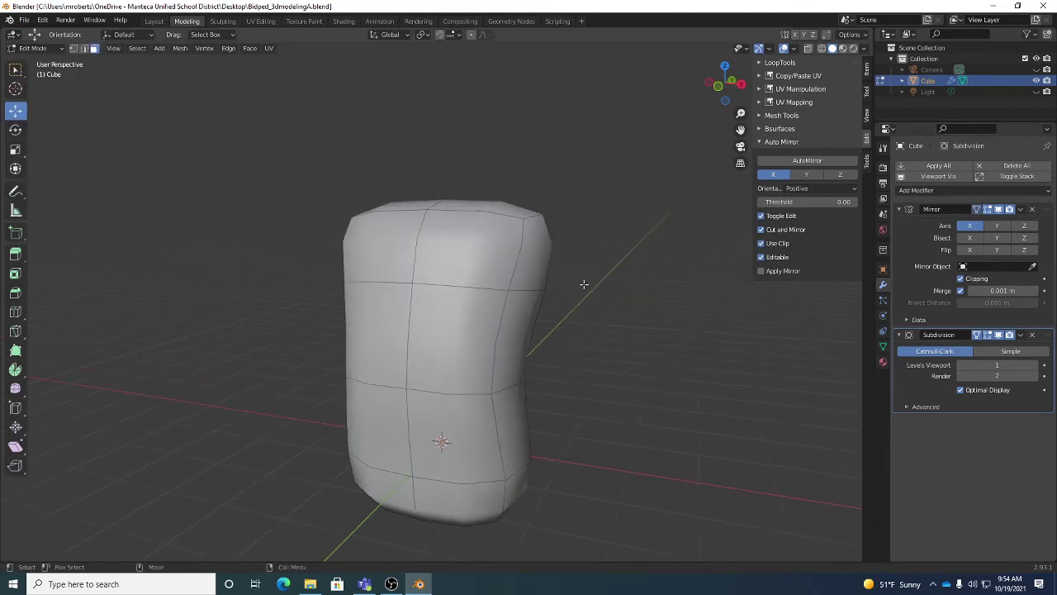
# - Select the uppermost side face of the body and extrude it outward and slightly down about 1.4 m to form the shoulder
pyautogui.click(539, 263)
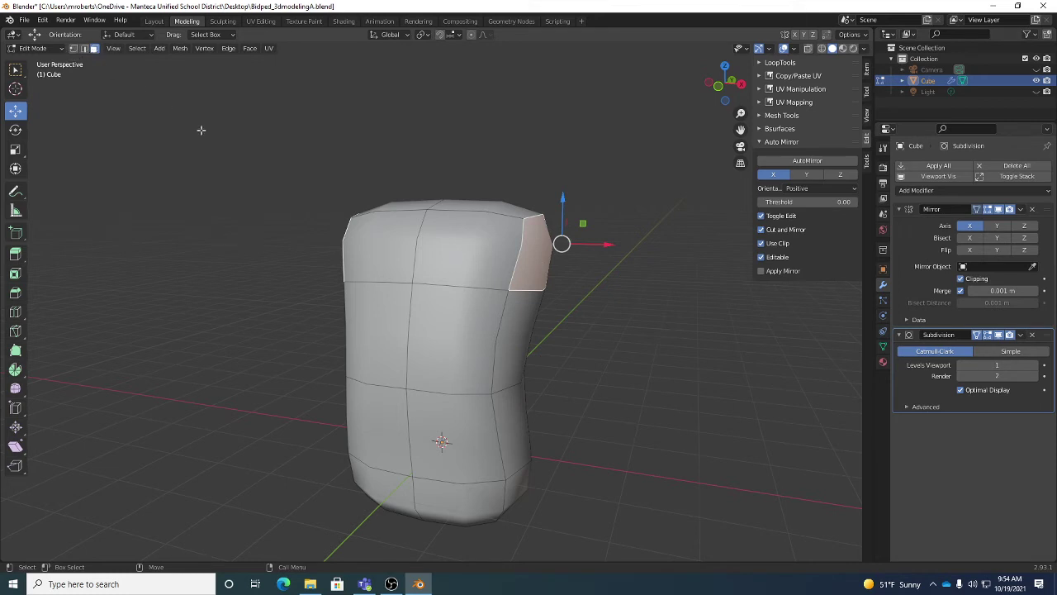
pyautogui.scroll(-3, 569, 303)
pyautogui.moveTo(568, 303); pyautogui.dragTo(595, 314, button='middle')
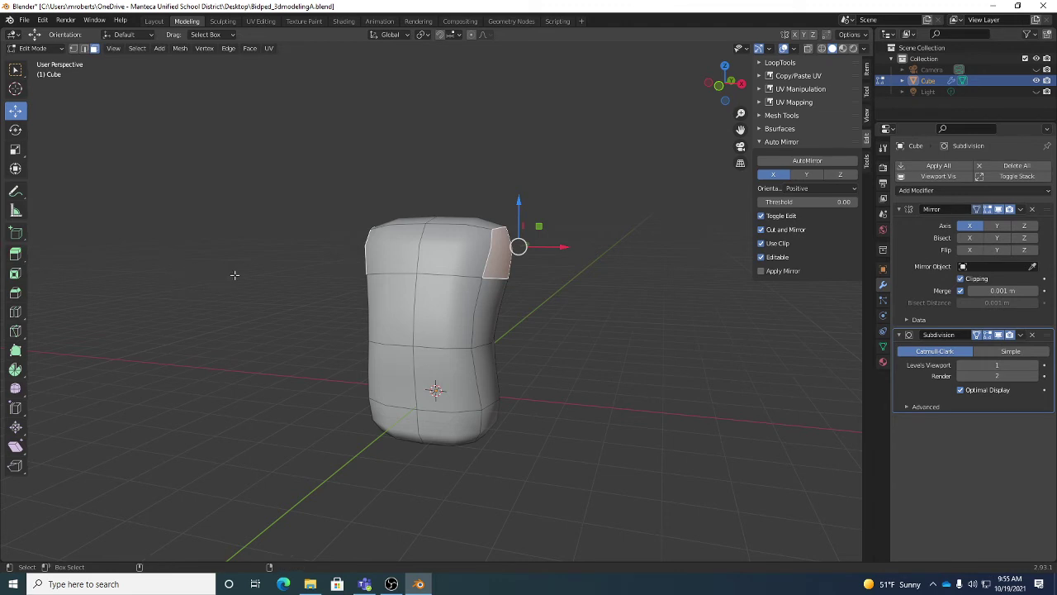
pyautogui.hotkey('shift', 'space')
pyautogui.press('e')
pyautogui.moveTo(503, 345); pyautogui.dragTo(526, 351, button='middle')
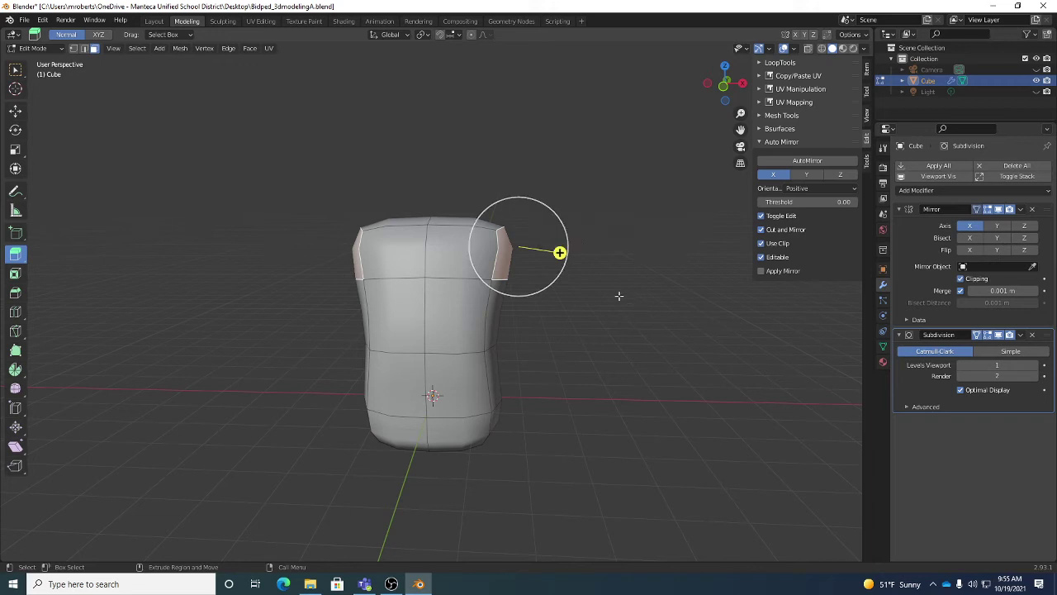
pyautogui.press('e')
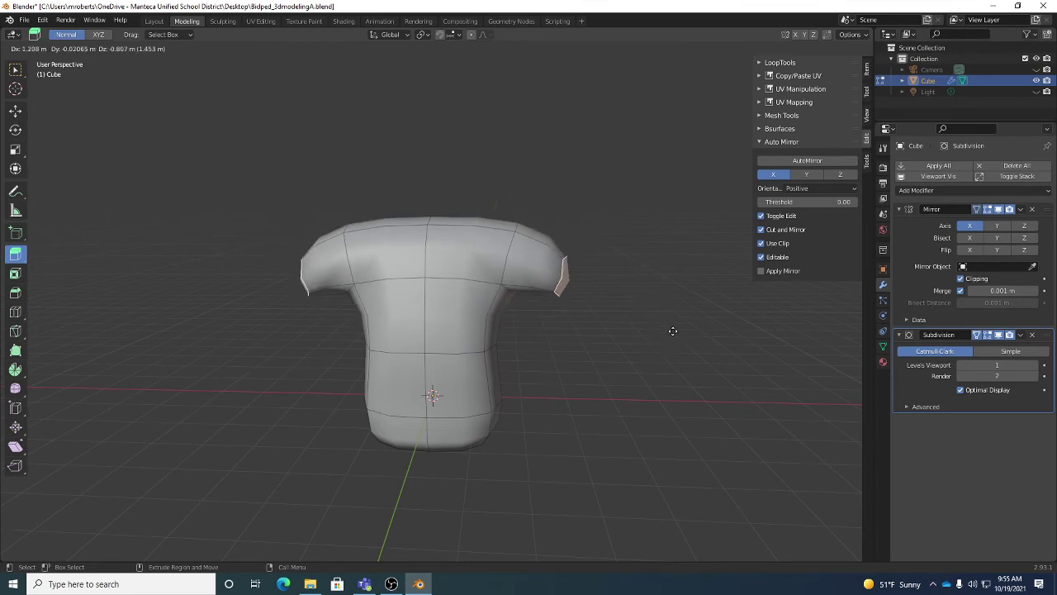
pyautogui.click(669, 323)
# - Rotate the shoulder's end face to angle downward, and move it about 0.5 m down and slightly inward
pyautogui.moveTo(670, 323); pyautogui.dragTo(594, 329, button='middle')
pyautogui.moveTo(571, 288); pyautogui.dragTo(574, 254, button='middle')
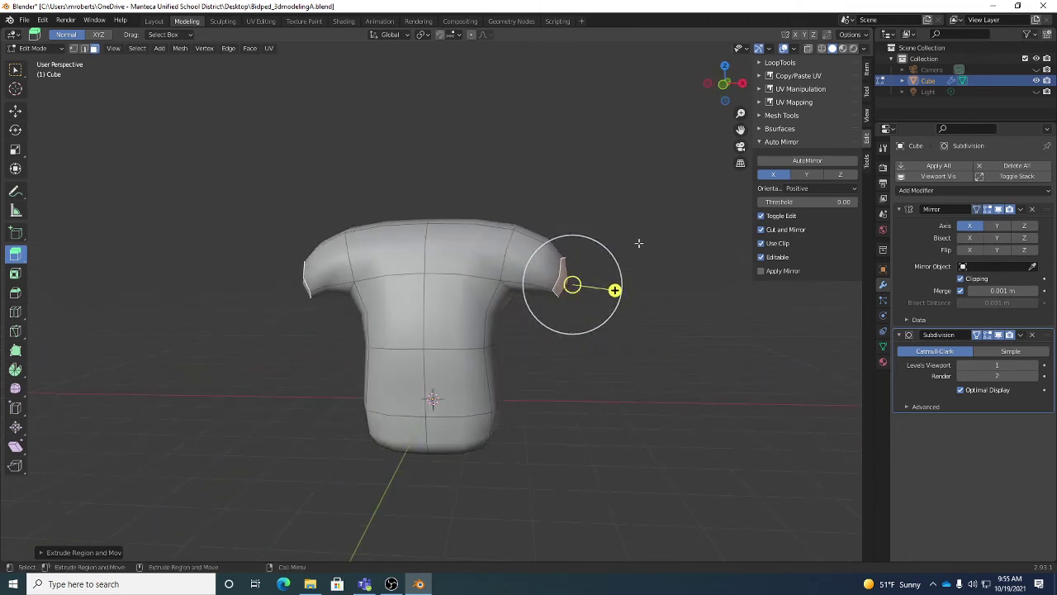
pyautogui.hotkey('shift', 'space')
pyautogui.press('r')
pyautogui.press('r')
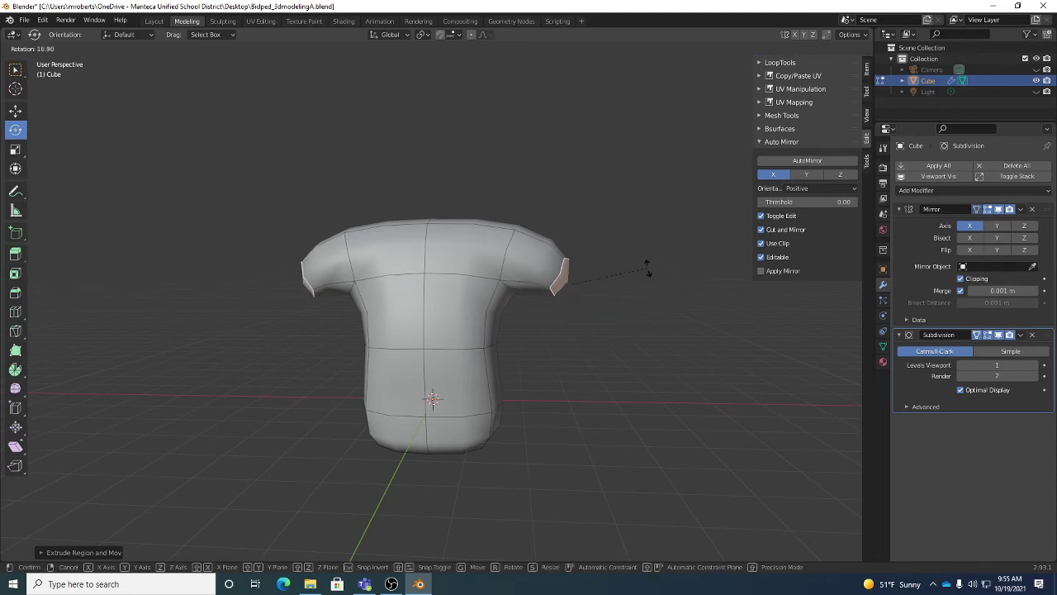
pyautogui.click(649, 269)
pyautogui.hotkey('shift', 'space')
pyautogui.press('g')
pyautogui.press('g')
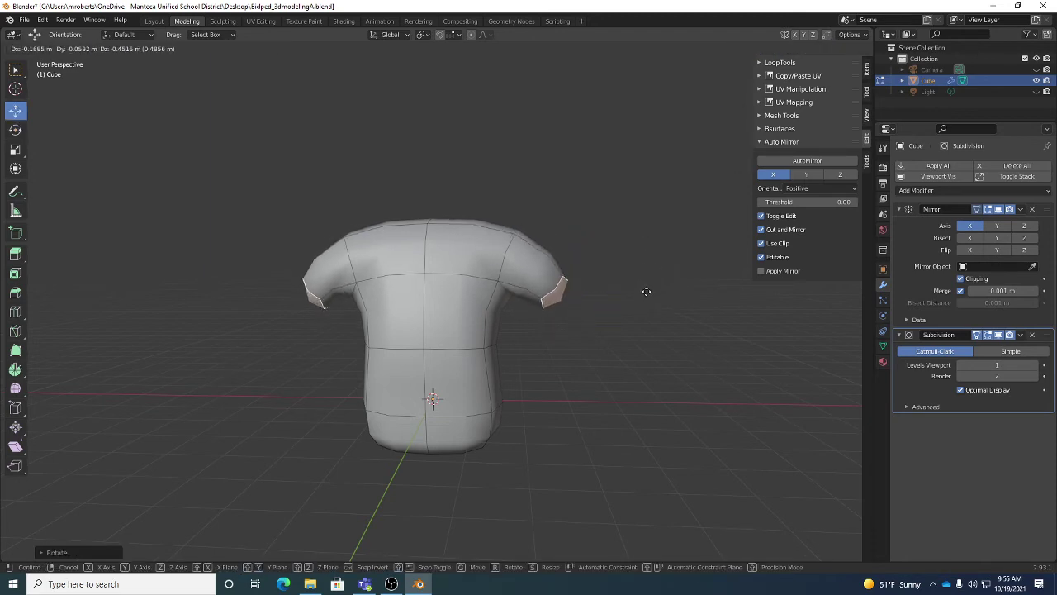
pyautogui.click(642, 293)
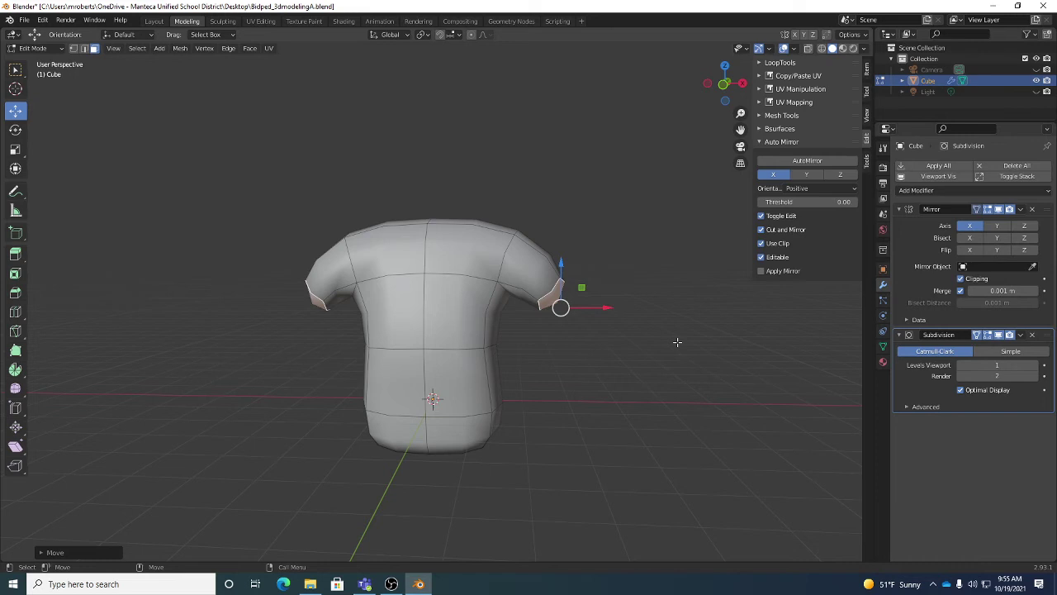
# - Extrude the shoulder's end face about 1.9 m down and outward as the upper arm, and rotate the new end slightly
pyautogui.hotkey('shift', 'space')
pyautogui.press('e')
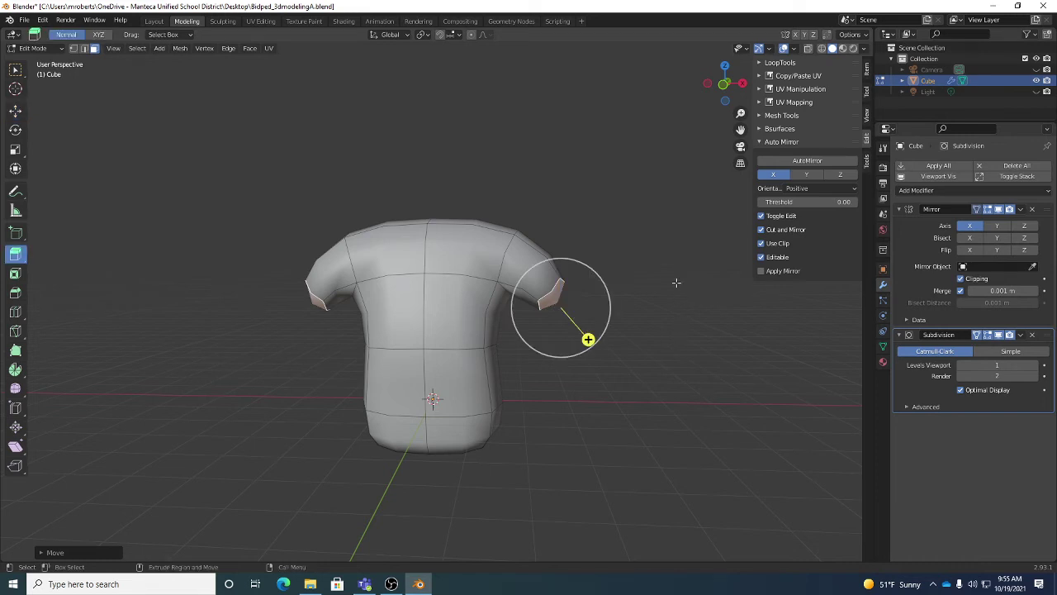
pyautogui.press('e')
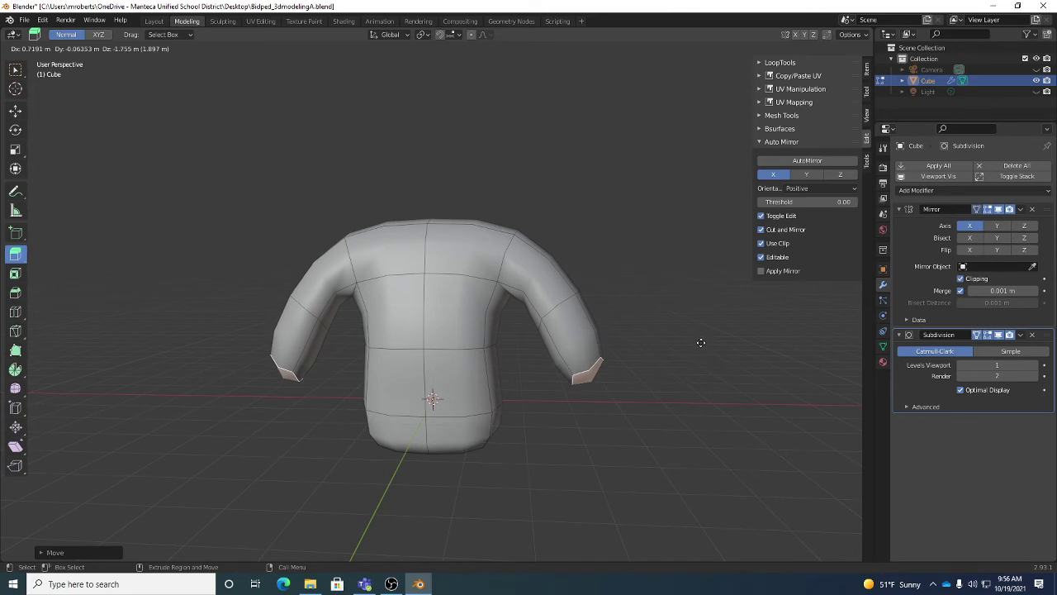
pyautogui.click(701, 344)
pyautogui.hotkey('shift', 'space')
pyautogui.press('r')
pyautogui.press('r')
pyautogui.click(517, 338)
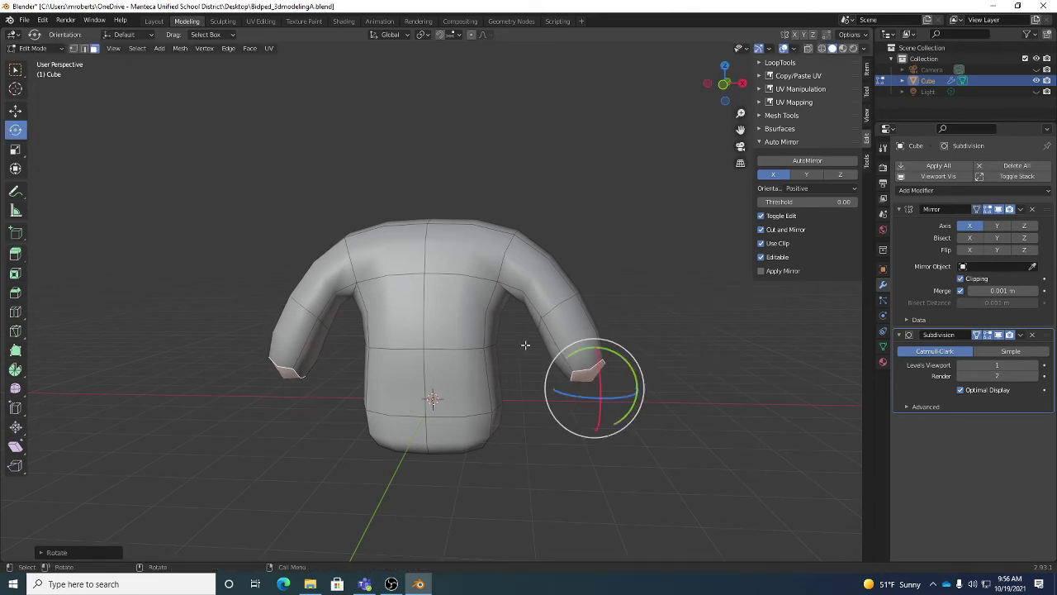
# - Extrude the arm's end face further down and slightly toward negative Y to form the forearm, working from the side view
pyautogui.moveTo(631, 306); pyautogui.dragTo(523, 323, button='middle')
pyautogui.hotkey('shift', 'space')
pyautogui.press('e')
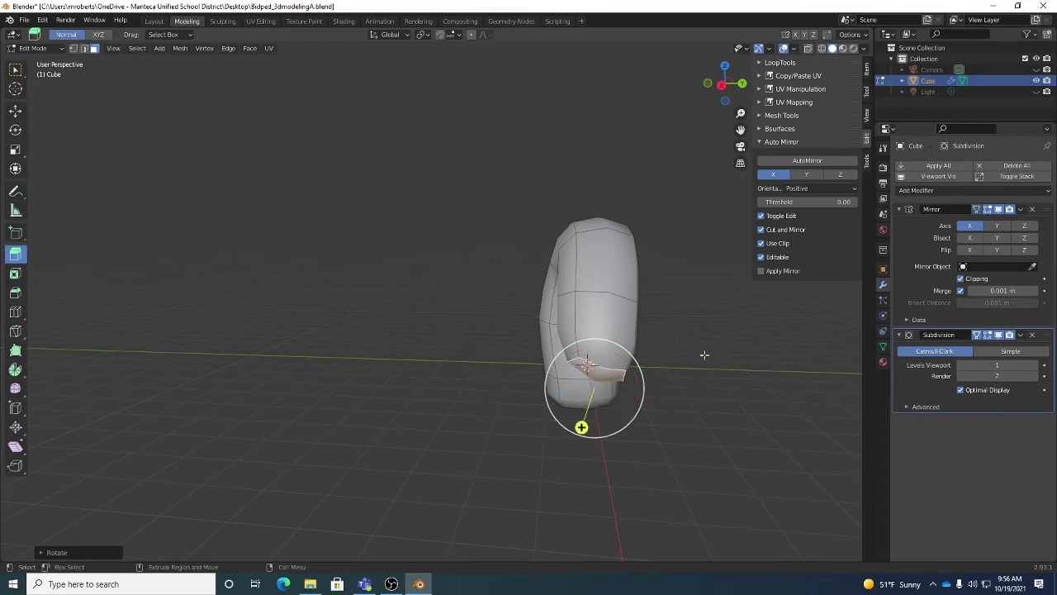
pyautogui.press('e')
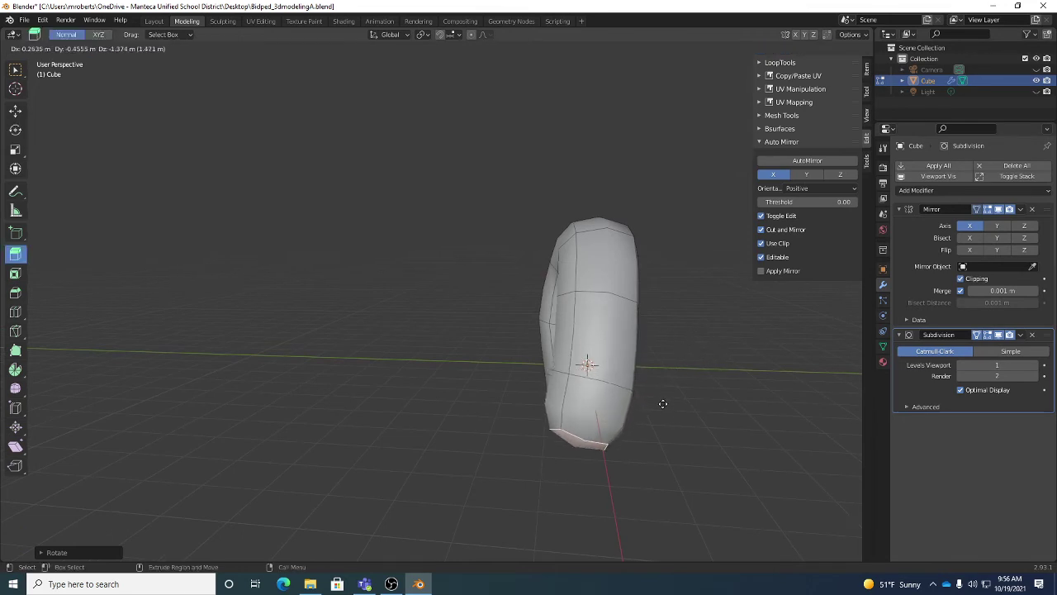
pyautogui.click(645, 444)
pyautogui.moveTo(645, 445); pyautogui.dragTo(413, 244, button='middle')
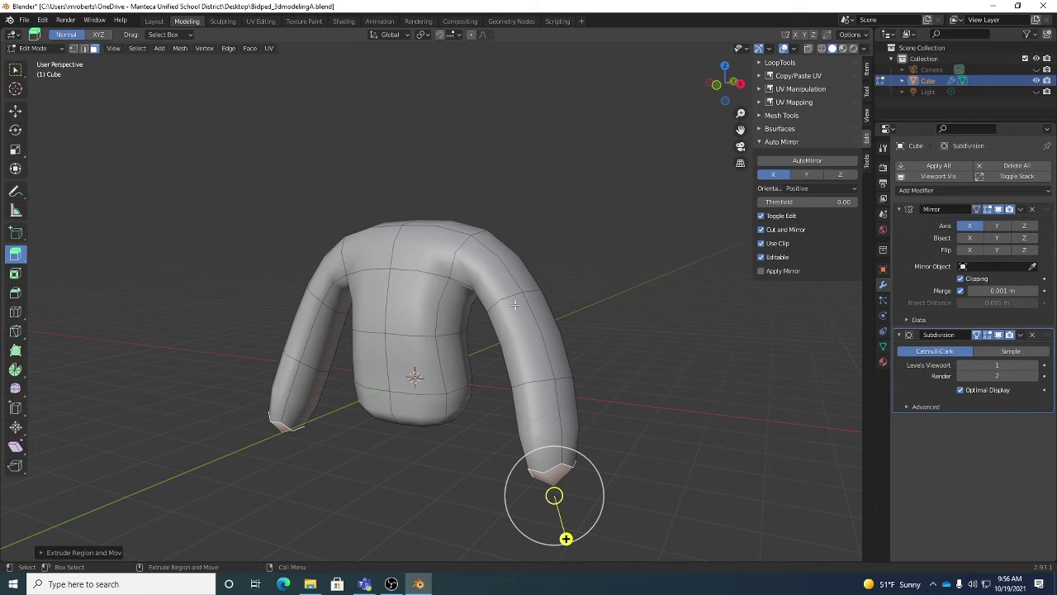
# - Activate the Move tool and select the front inner face of the forearm
pyautogui.moveTo(602, 310); pyautogui.dragTo(653, 319, button='middle')
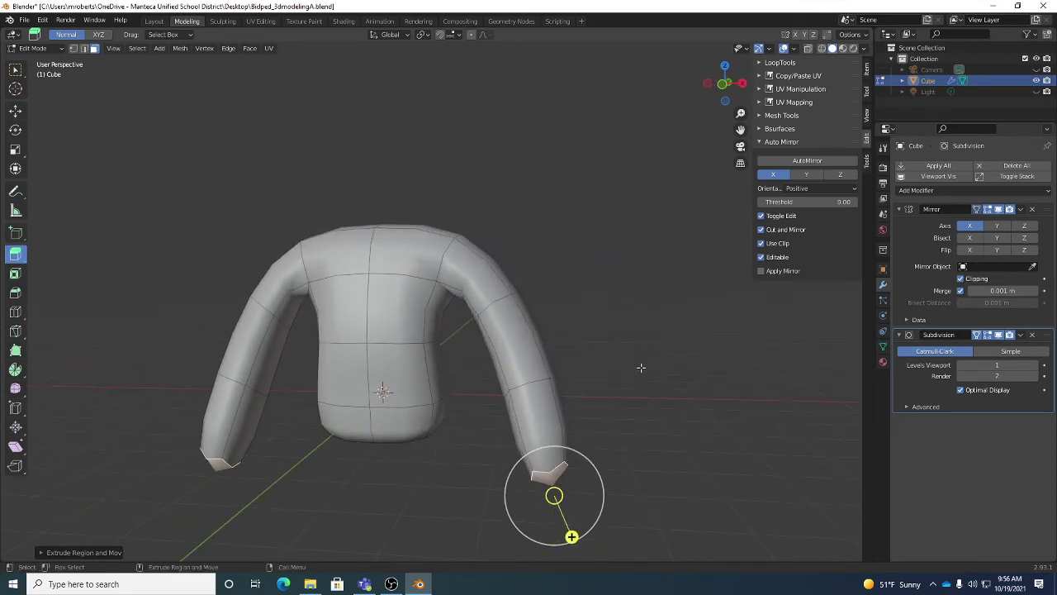
pyautogui.hotkey('shift', 'space')
pyautogui.press('g')
pyautogui.moveTo(637, 366); pyautogui.dragTo(598, 336, button='middle')
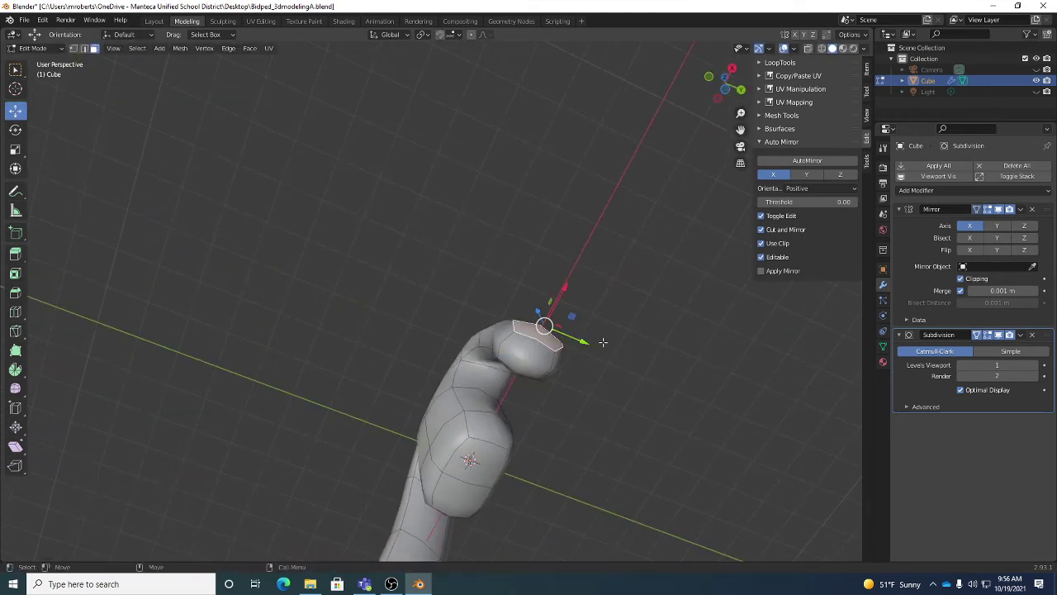
pyautogui.moveTo(499, 325); pyautogui.dragTo(589, 368, button='middle')
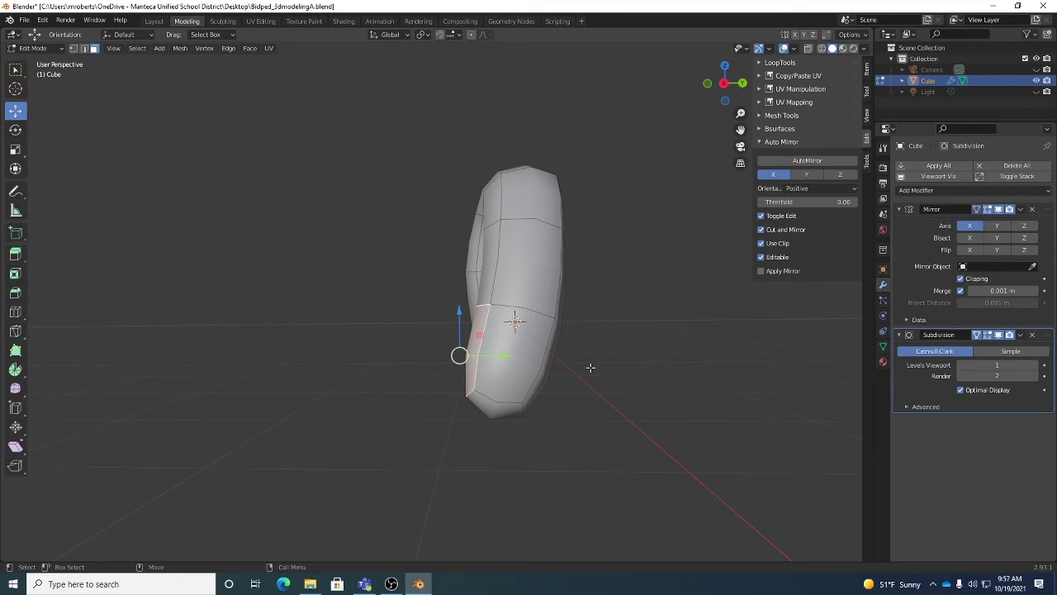
pyautogui.click(35, 48)
pyautogui.click(73, 47)
pyautogui.click(94, 49)
pyautogui.click(15, 129)
pyautogui.click(15, 110)
# - Nudge the forearm's front inner face slightly in two small moves, and undo the last change
pyautogui.keyDown('shift'); pyautogui.moveTo(609, 307); pyautogui.dragTo(569, 308, button='middle'); pyautogui.keyUp('shift')
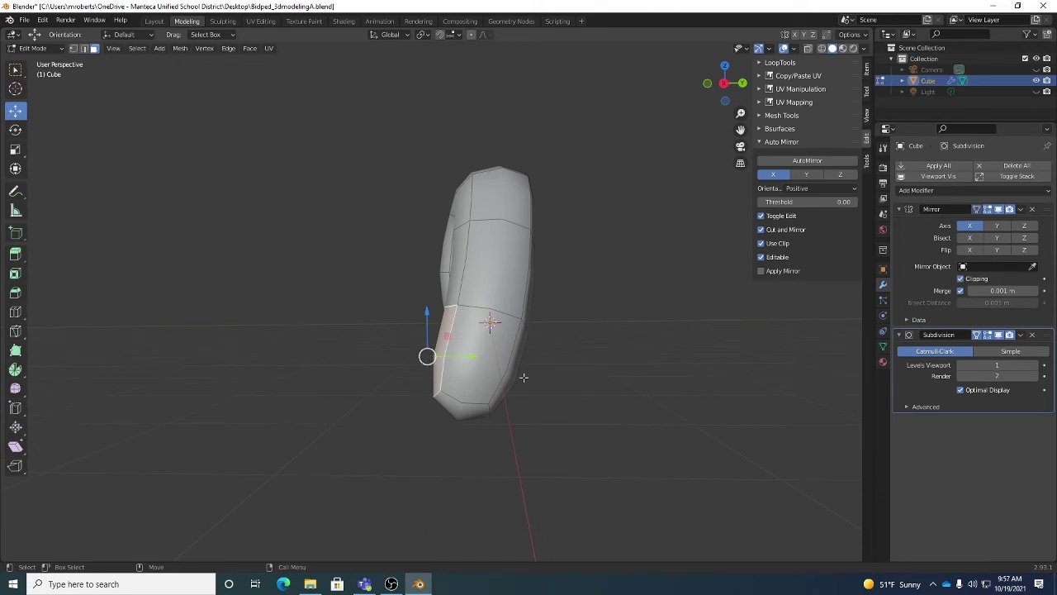
pyautogui.press('g')
pyautogui.click(564, 366)
pyautogui.moveTo(564, 366); pyautogui.dragTo(533, 336, button='middle')
pyautogui.press('g')
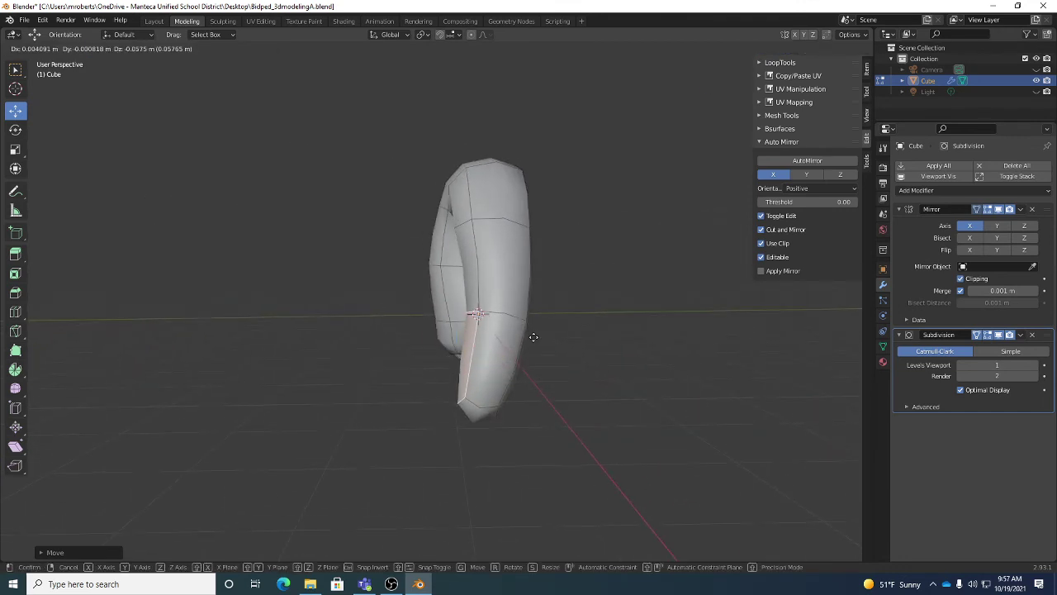
pyautogui.click(534, 336)
pyautogui.moveTo(541, 248)
pyautogui.mouseDown(button='middle')
pyautogui.moveTo(583, 232)
pyautogui.moveTo(531, 234)
pyautogui.mouseUp(button='middle')
pyautogui.hotkey('ctrl', 'z')
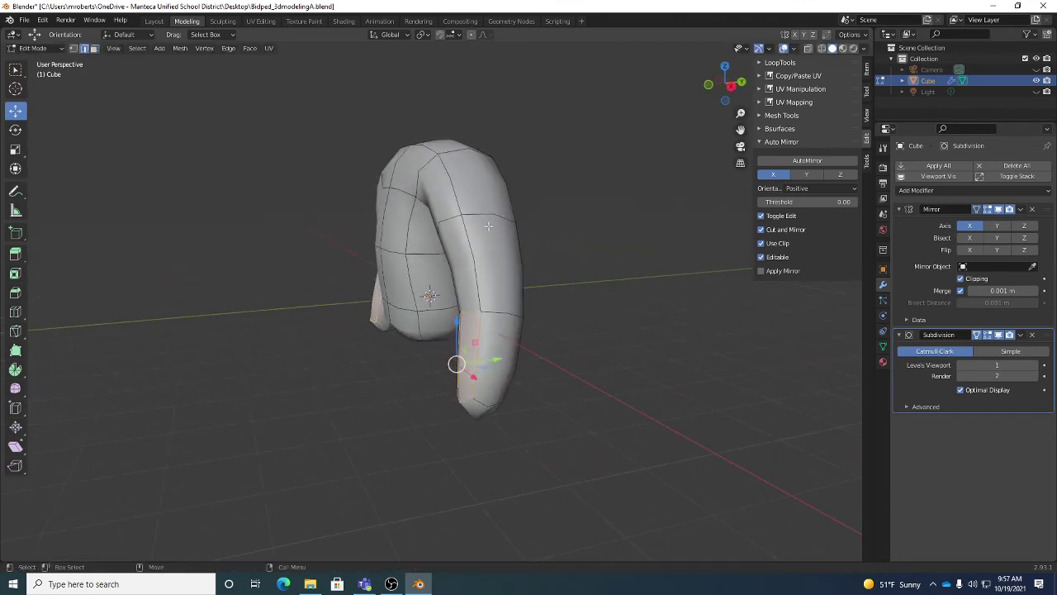
# - Move the front edge of the upper arm about 0.3 m toward positive Y and slightly down
pyautogui.moveTo(447, 219); pyautogui.dragTo(528, 250, button='middle')
pyautogui.press('g')
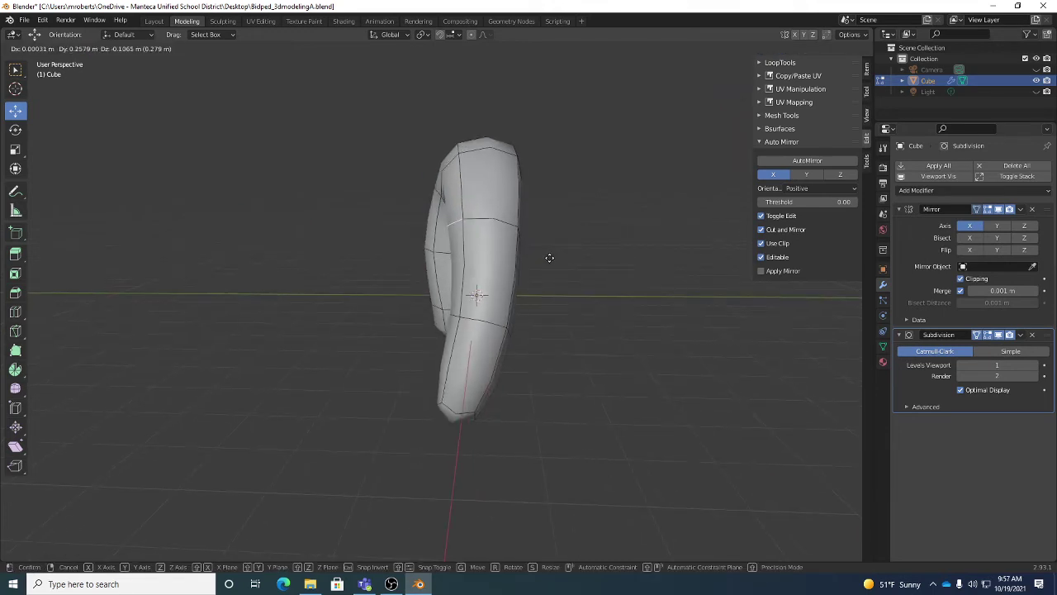
pyautogui.click(558, 259)
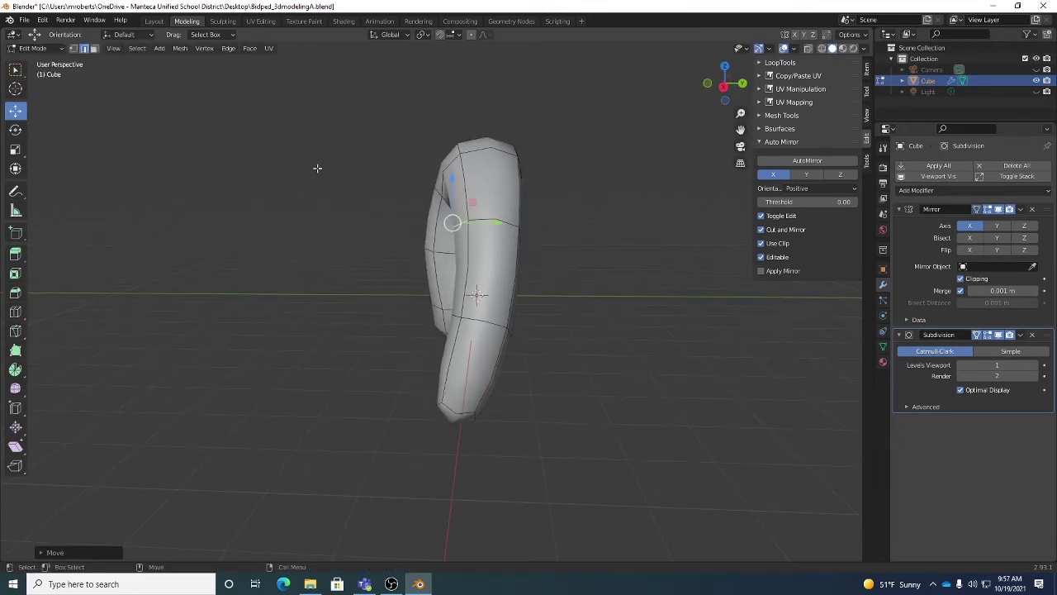
# - Select the end face of the arm and move it upward to shorten the forearm
pyautogui.moveTo(523, 273); pyautogui.dragTo(656, 288, button='middle')
pyautogui.moveTo(466, 285); pyautogui.dragTo(497, 363, button='middle')
pyautogui.moveTo(506, 399); pyautogui.dragTo(512, 399, button='middle')
pyautogui.keyDown('alt'); pyautogui.click(514, 405); pyautogui.keyUp('alt')
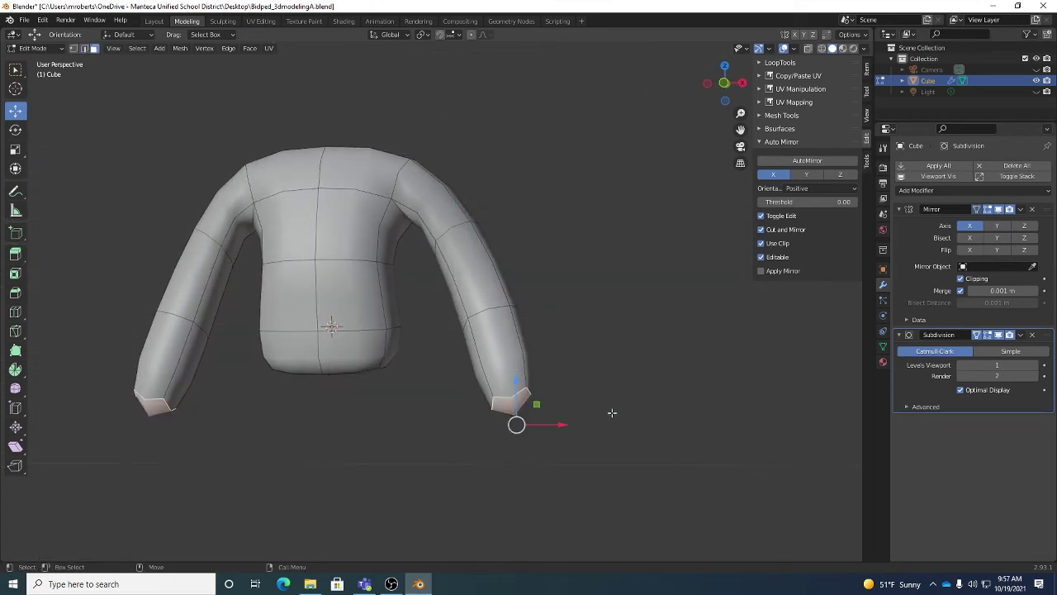
pyautogui.press('g')
pyautogui.click(600, 366)
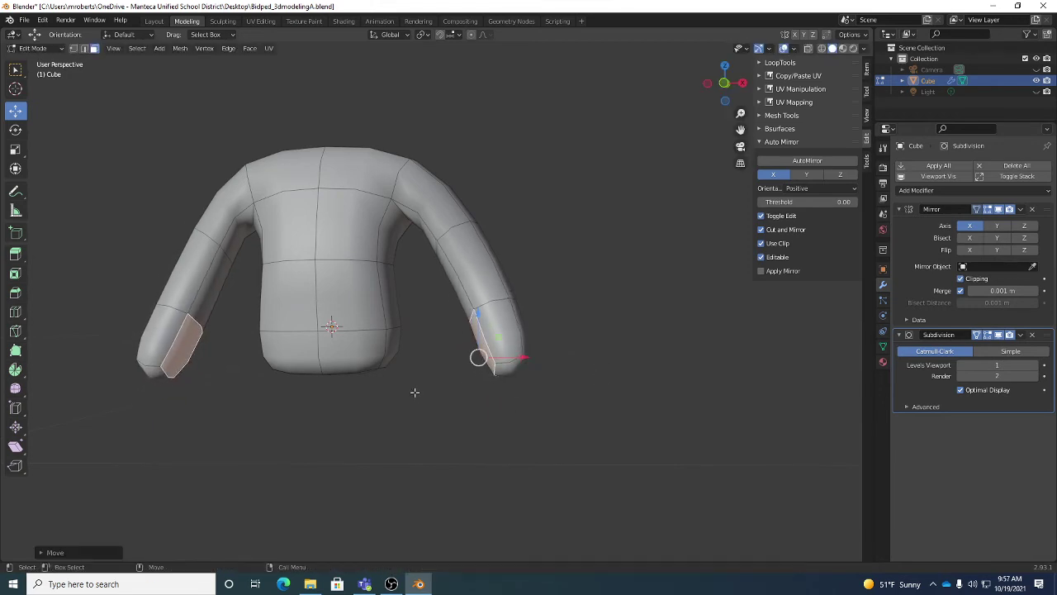
# - Select the bottom faces of the torso and move them down about 0.5 m to lengthen the body
pyautogui.moveTo(416, 389); pyautogui.dragTo(360, 376, button='middle')
pyautogui.keyDown('alt'); pyautogui.click(393, 379); pyautogui.keyUp('alt')
pyautogui.press('g')
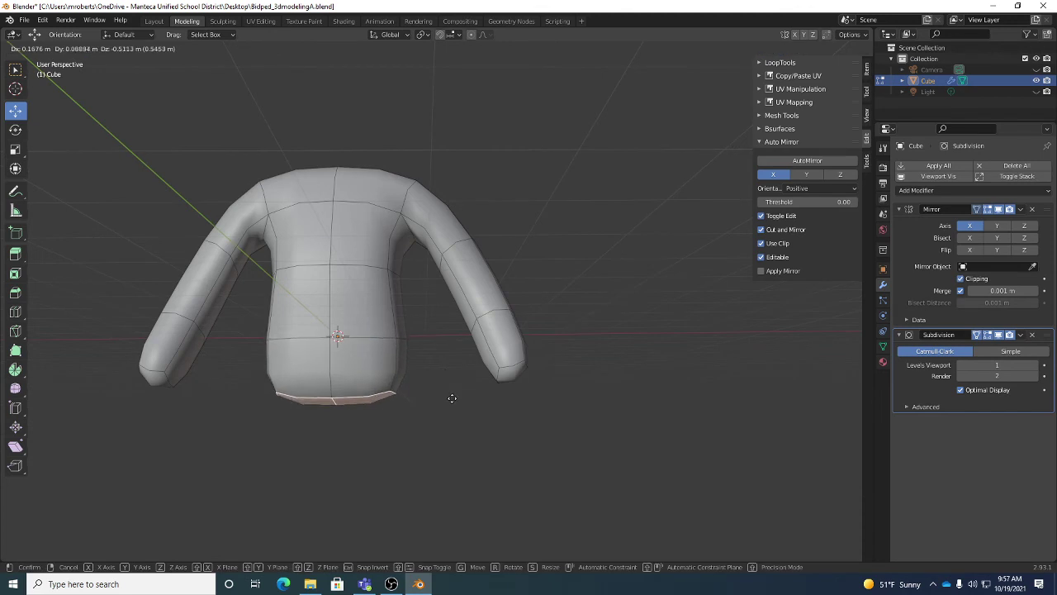
pyautogui.click(432, 386)
# - Select the top faces of the torso and extrude them straight up to form the neck
pyautogui.moveTo(454, 375); pyautogui.dragTo(476, 295, button='middle')
pyautogui.keyDown('alt'); pyautogui.click(410, 246); pyautogui.keyUp('alt')
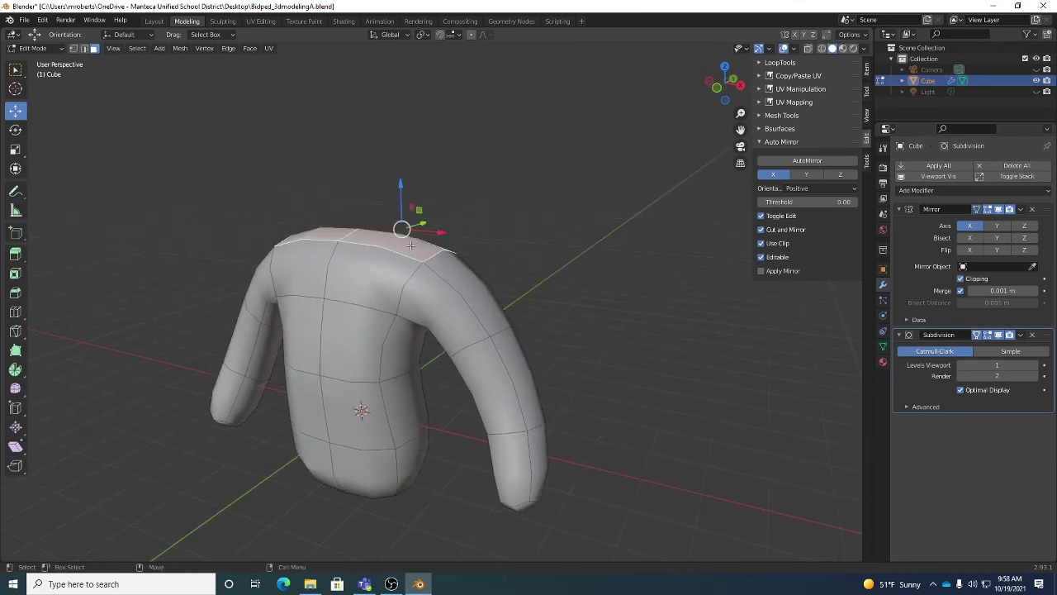
pyautogui.moveTo(513, 292); pyautogui.dragTo(476, 284, button='middle')
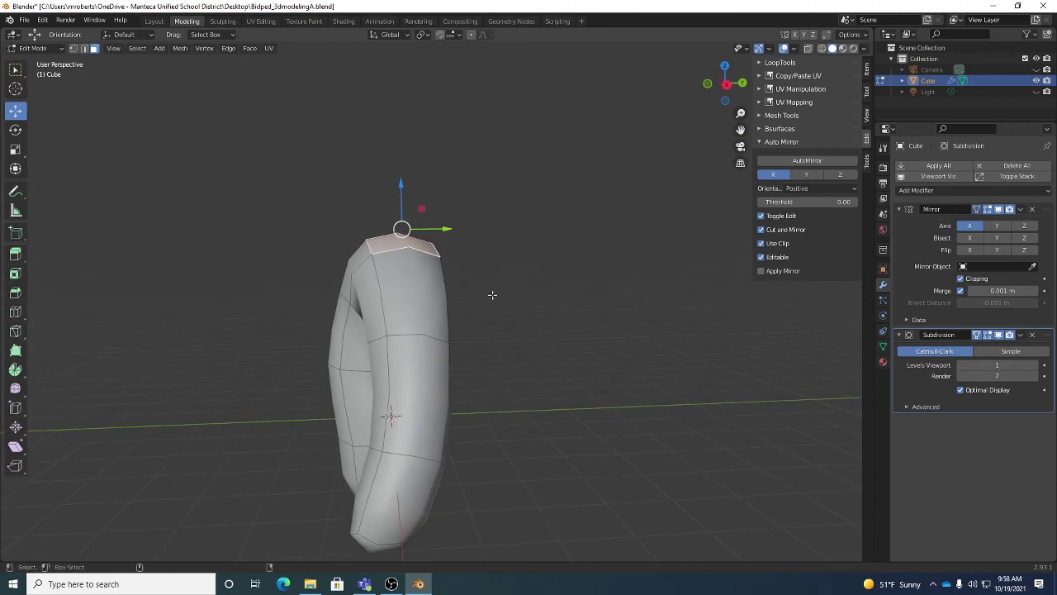
pyautogui.hotkey('shift', 'space')
pyautogui.press('e')
pyautogui.press('e')
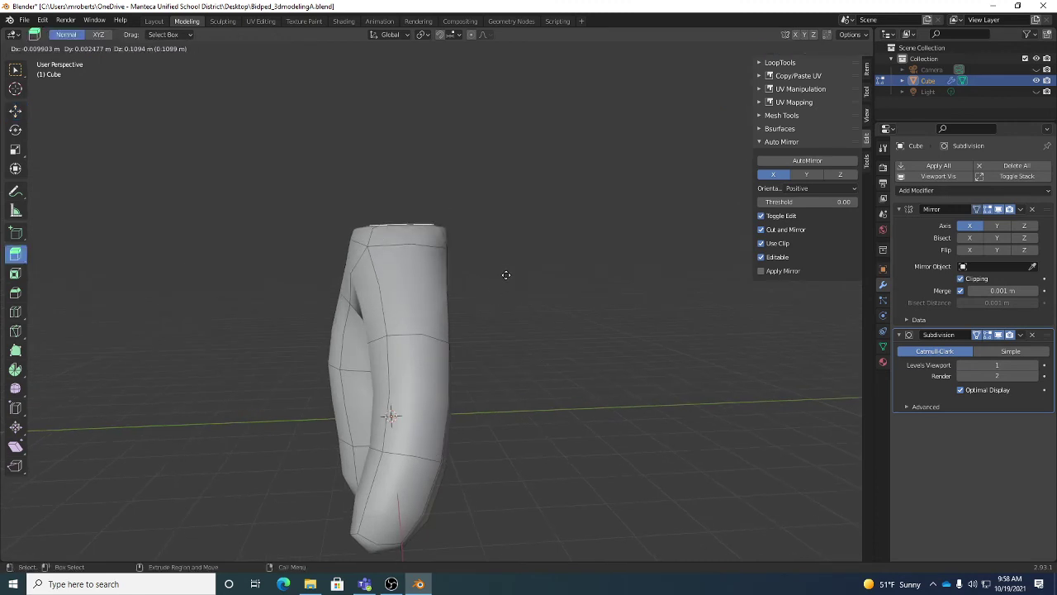
pyautogui.click(504, 241)
# - Extrude the neck's top faces further upward to form the base of the head
pyautogui.moveTo(503, 241); pyautogui.dragTo(547, 283, button='middle')
pyautogui.moveTo(340, 189); pyautogui.dragTo(548, 312, button='middle')
pyautogui.press('e')
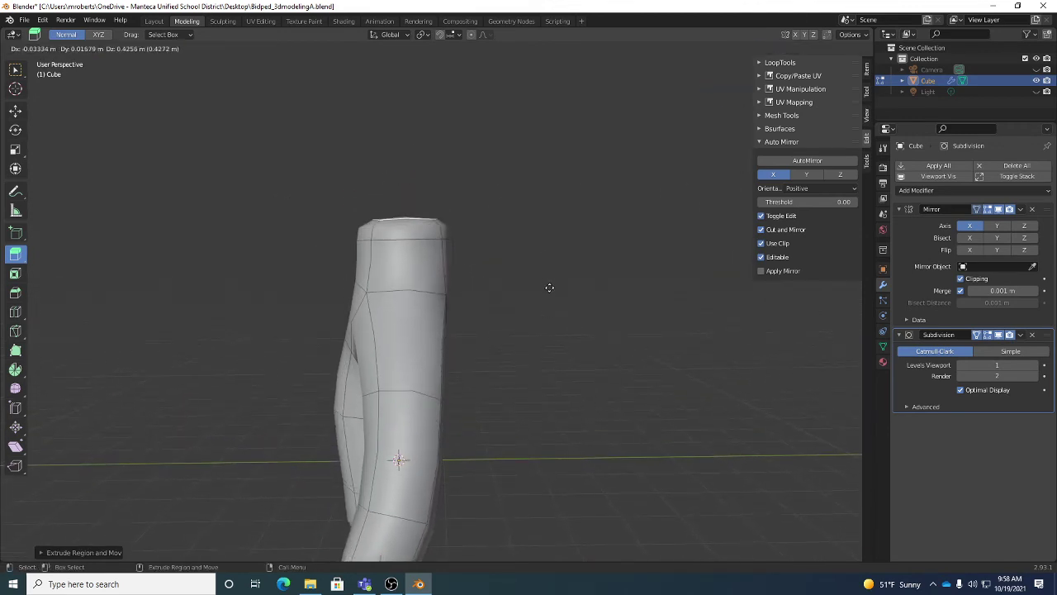
pyautogui.click(533, 237)
# - Extrude the front faces of the head section forward to form the face, and activate the Move tool
pyautogui.moveTo(503, 250); pyautogui.dragTo(512, 277, button='middle')
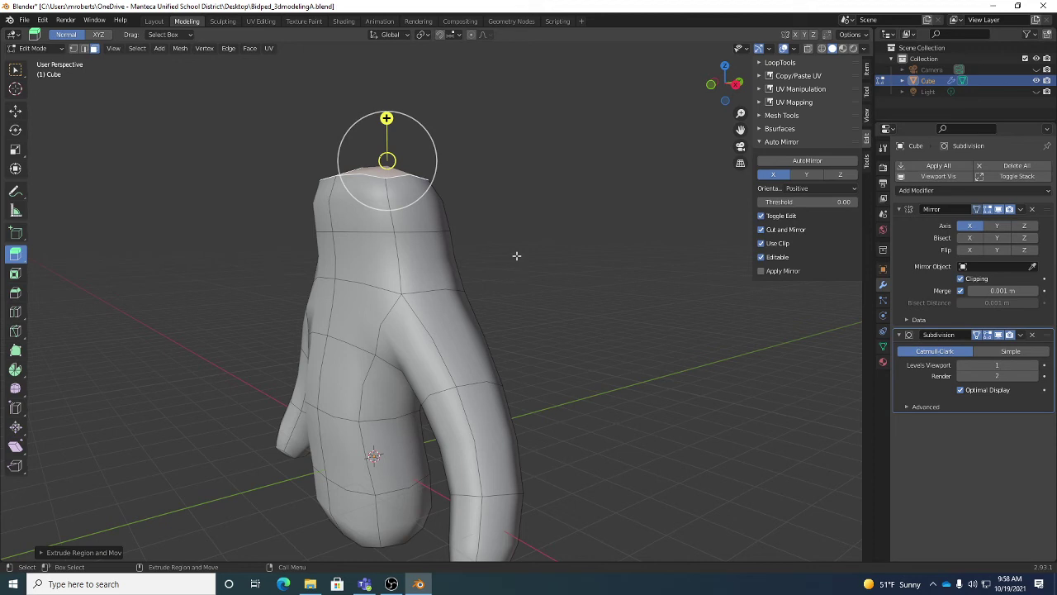
pyautogui.moveTo(347, 218); pyautogui.dragTo(357, 221, button='middle')
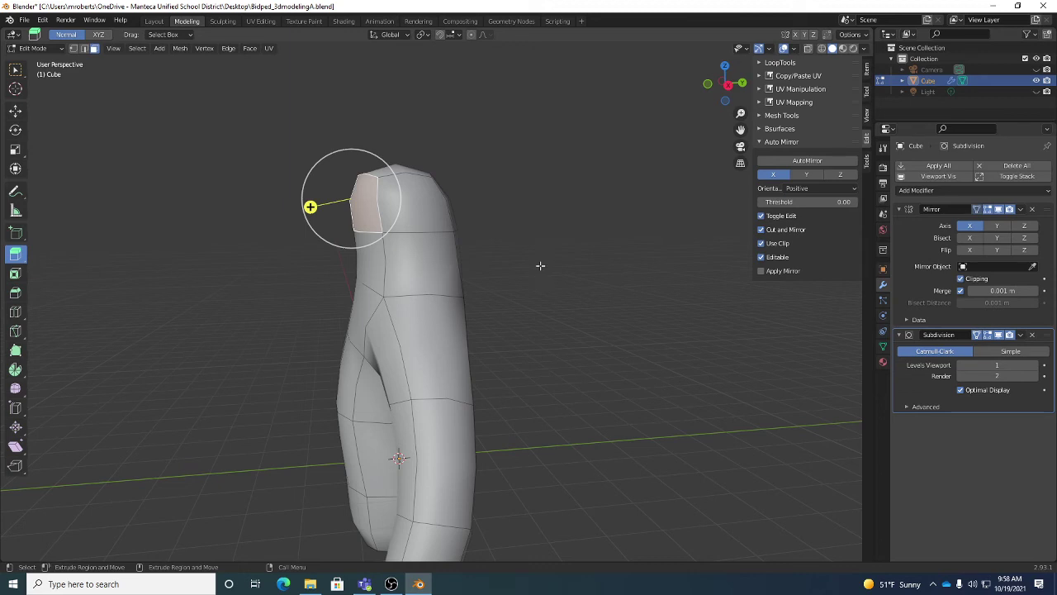
pyautogui.moveTo(540, 265); pyautogui.dragTo(490, 460, button='middle')
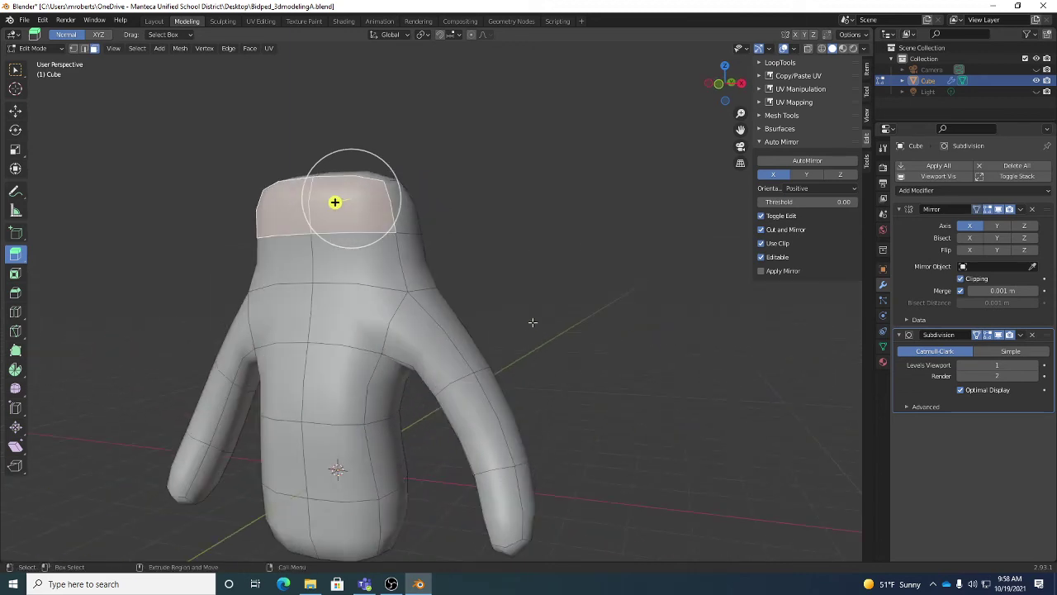
pyautogui.moveTo(531, 322); pyautogui.dragTo(415, 282, button='middle')
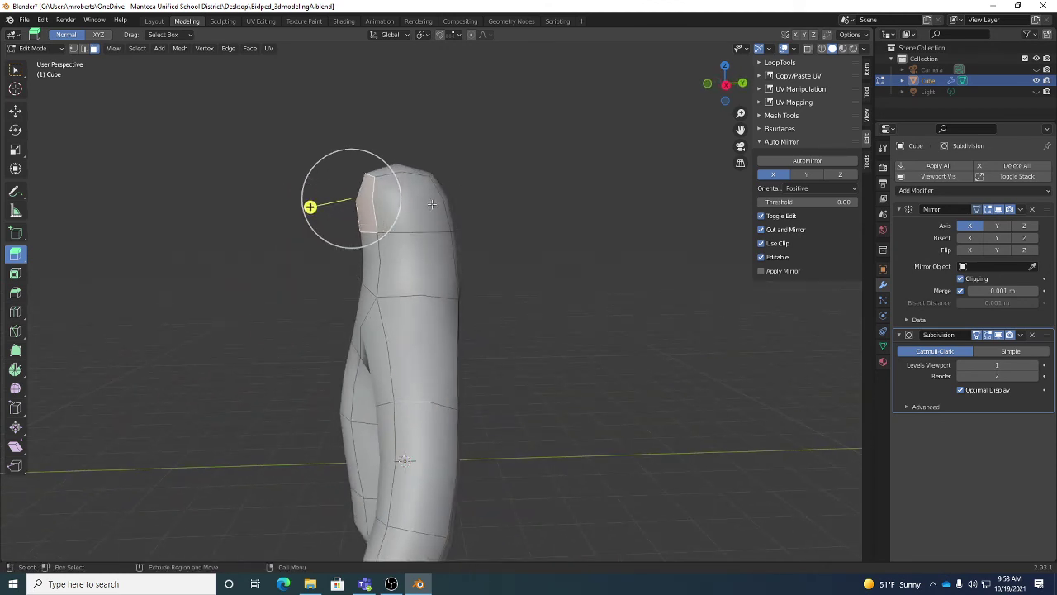
pyautogui.moveTo(431, 203); pyautogui.dragTo(524, 245, button='middle')
pyautogui.press('g')
pyautogui.click(454, 232)
pyautogui.scroll(3, 454, 232)
pyautogui.hotkey('shift', 'space')
pyautogui.press('g')
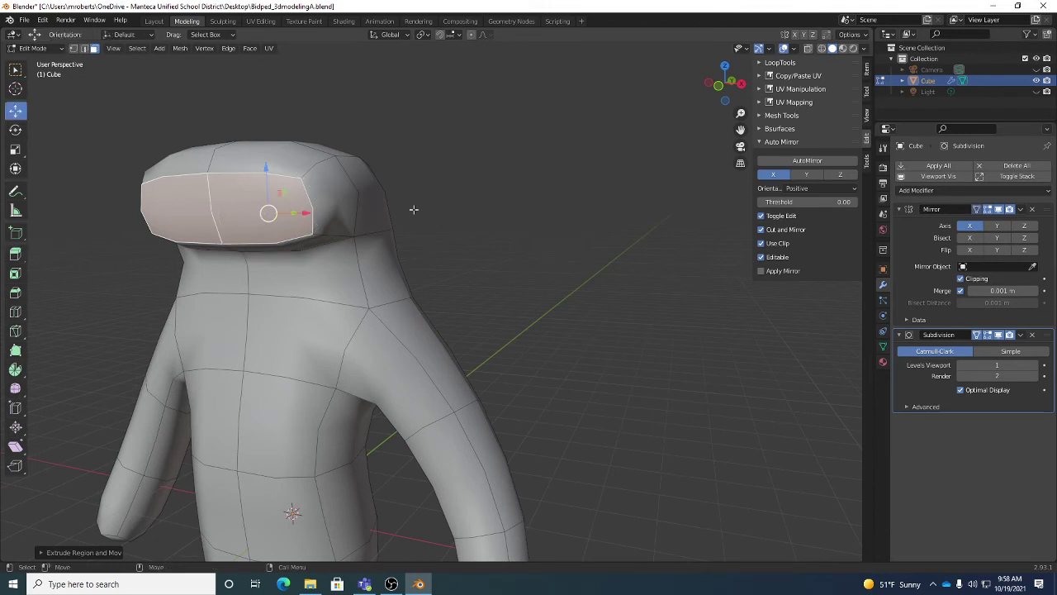
# - Select the faces on the side of the head and move them inward to narrow the head
pyautogui.click(333, 190)
pyautogui.moveTo(423, 196); pyautogui.dragTo(475, 232, button='middle')
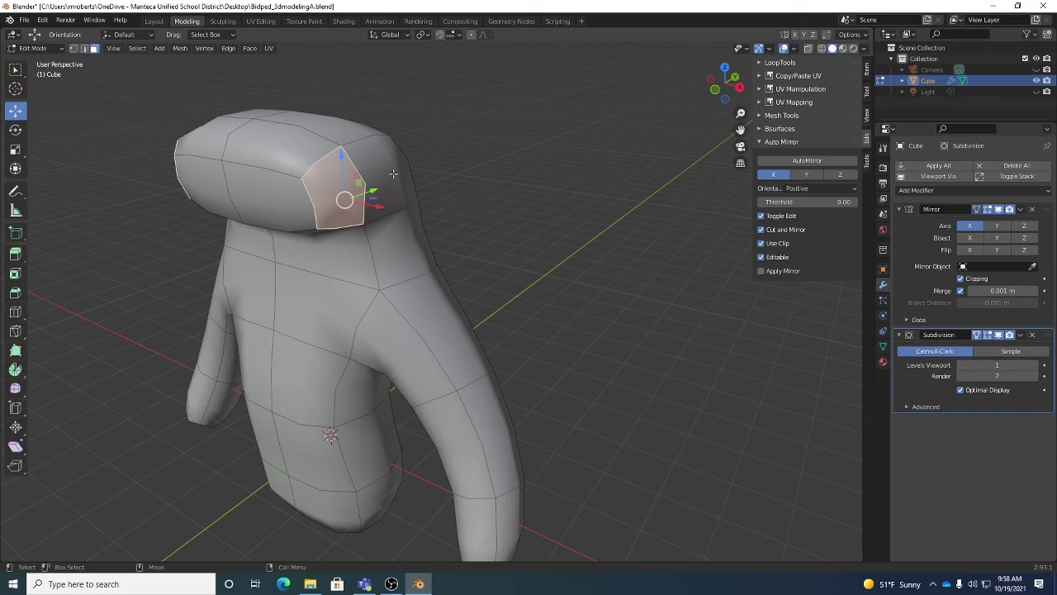
pyautogui.press('alt')
pyautogui.keyDown('alt'); pyautogui.click(394, 163); pyautogui.keyUp('alt')
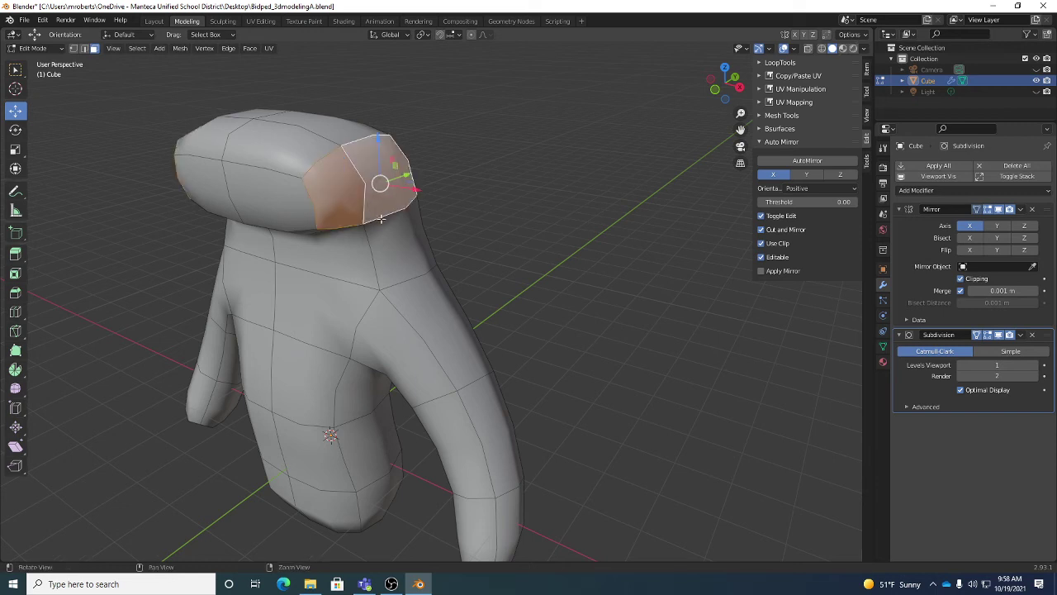
pyautogui.moveTo(394, 164); pyautogui.dragTo(452, 206, button='middle')
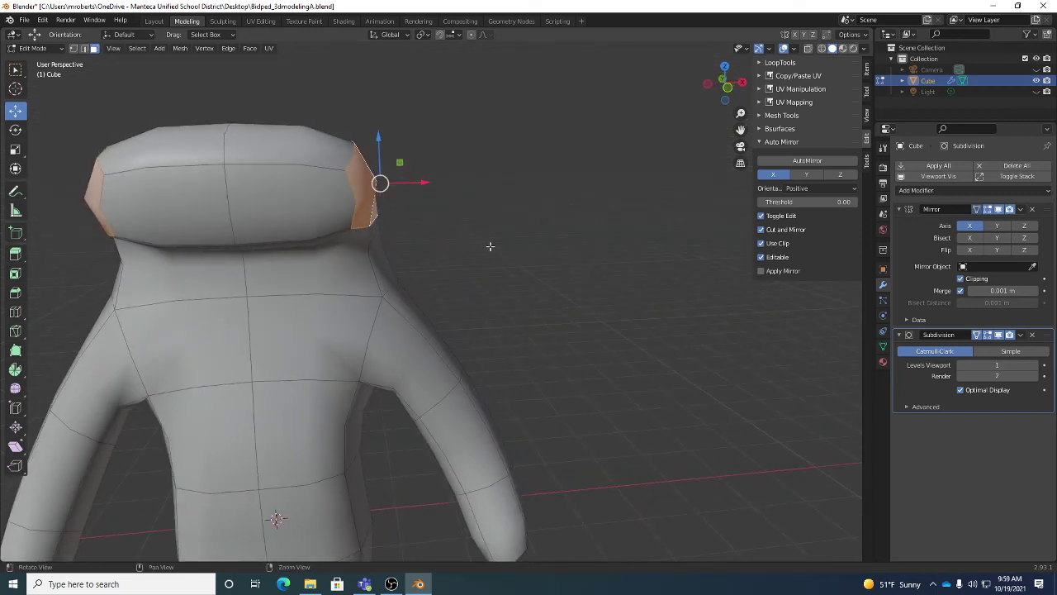
pyautogui.moveTo(488, 243); pyautogui.dragTo(542, 240, button='middle')
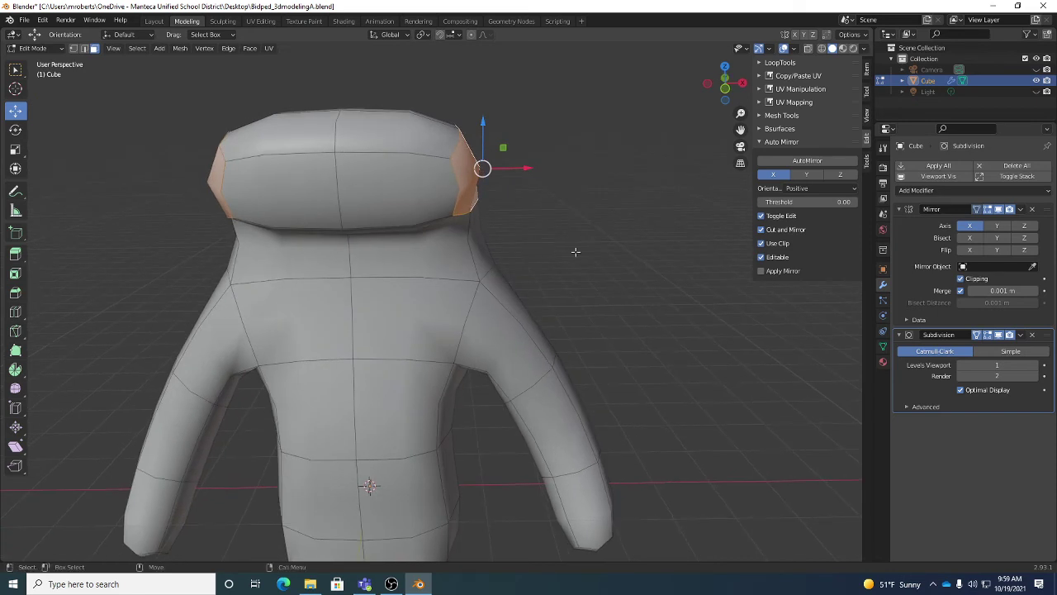
pyautogui.press('g')
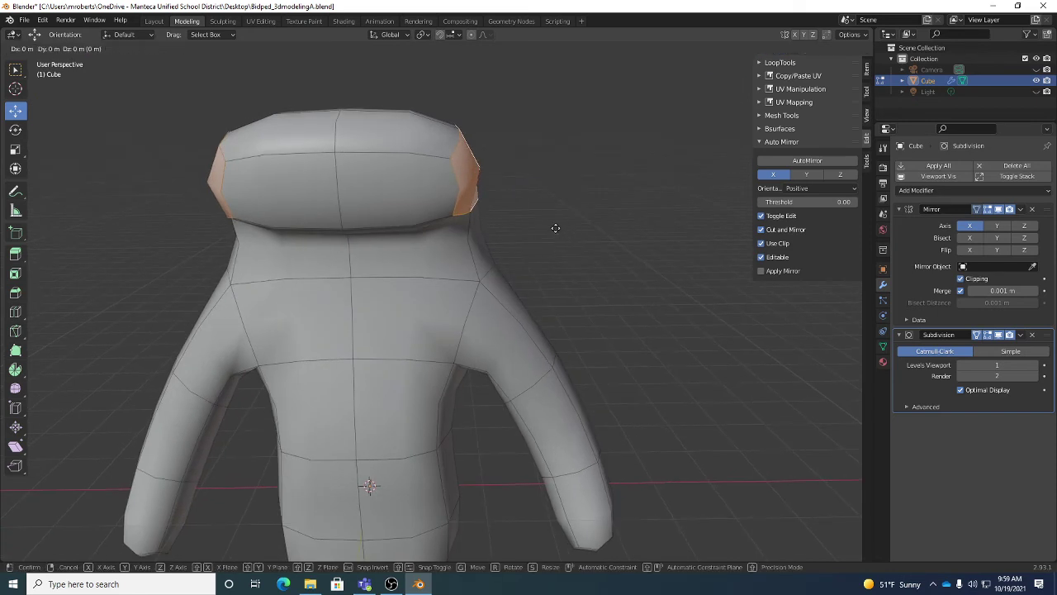
pyautogui.rightClick(500, 227)
pyautogui.moveTo(499, 226); pyautogui.dragTo(391, 158, button='middle')
pyautogui.press('g')
pyautogui.click(418, 223)
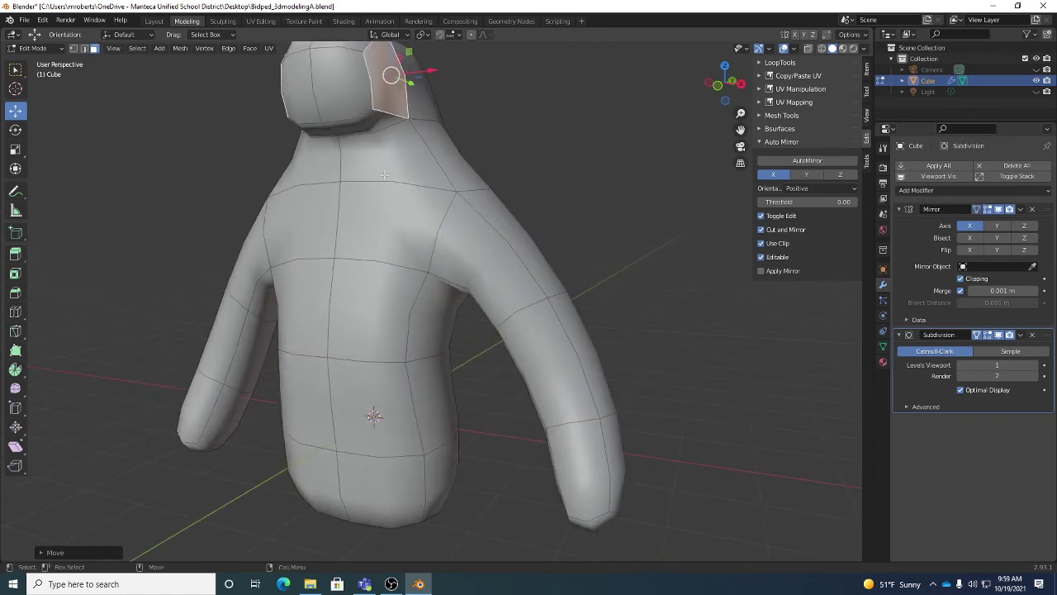
# - Adjust the neck's front centre edge, and move the centre edge at the back of the head about 0.2 m toward positive Y
pyautogui.keyDown('alt'); pyautogui.click(339, 152); pyautogui.keyUp('alt')
pyautogui.press('g')
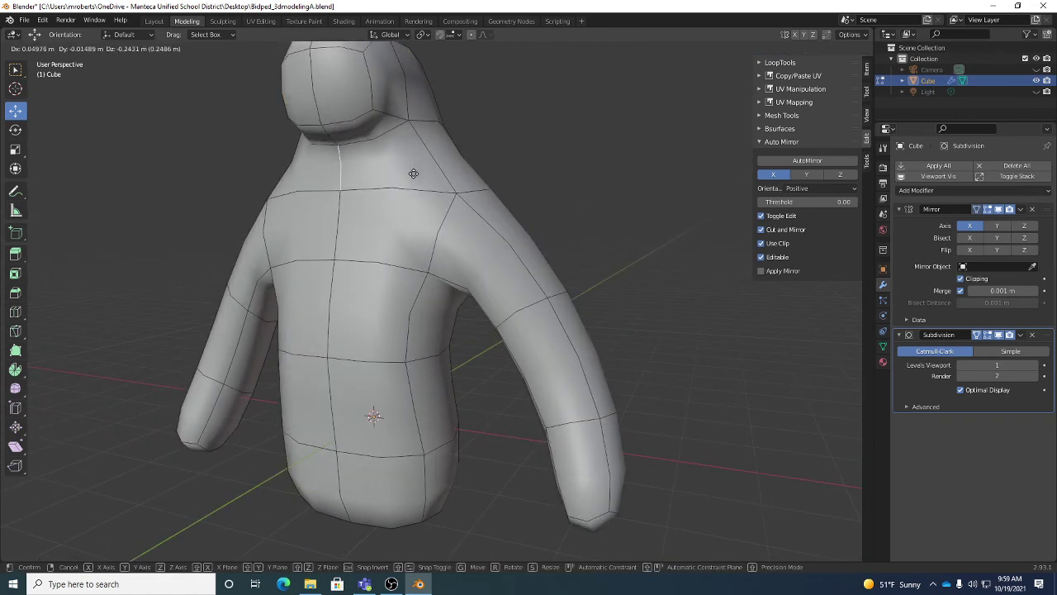
pyautogui.click(310, 126)
pyautogui.moveTo(321, 130); pyautogui.dragTo(439, 196, button='middle')
pyautogui.click(351, 145)
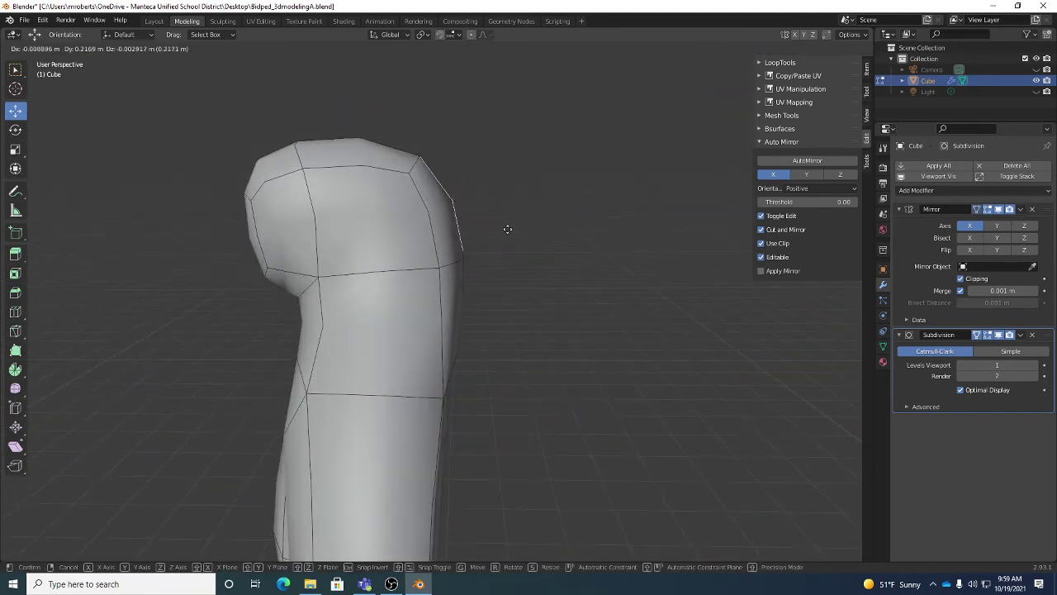
pyautogui.moveTo(528, 253); pyautogui.dragTo(426, 256, button='middle')
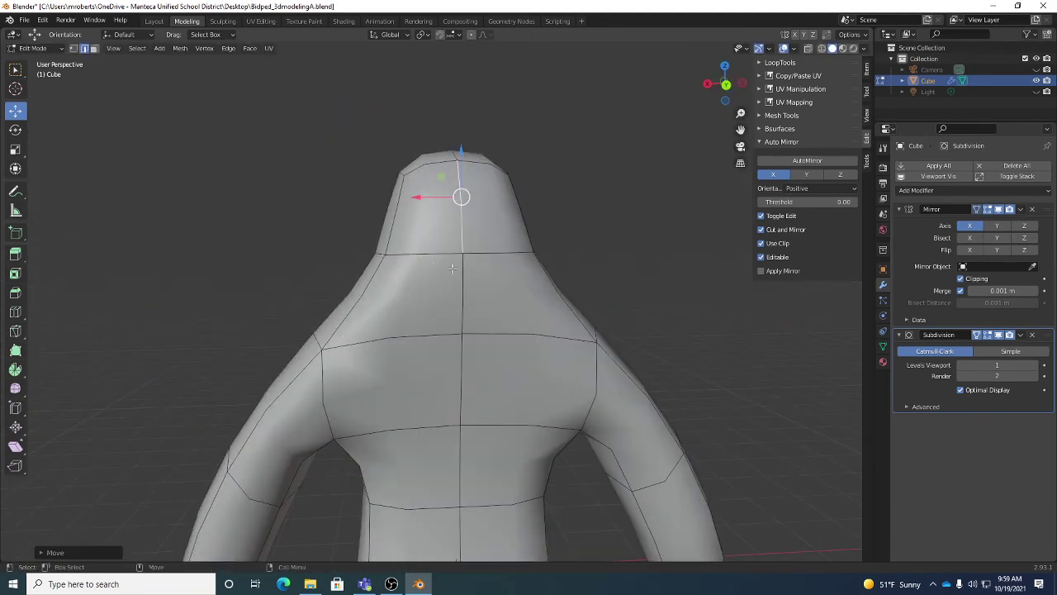
# - Select the centre edge on the front of the upper chest and pull it outward toward negative Y
pyautogui.click(452, 269)
pyautogui.moveTo(523, 288); pyautogui.dragTo(417, 246, button='middle')
pyautogui.click(404, 247)
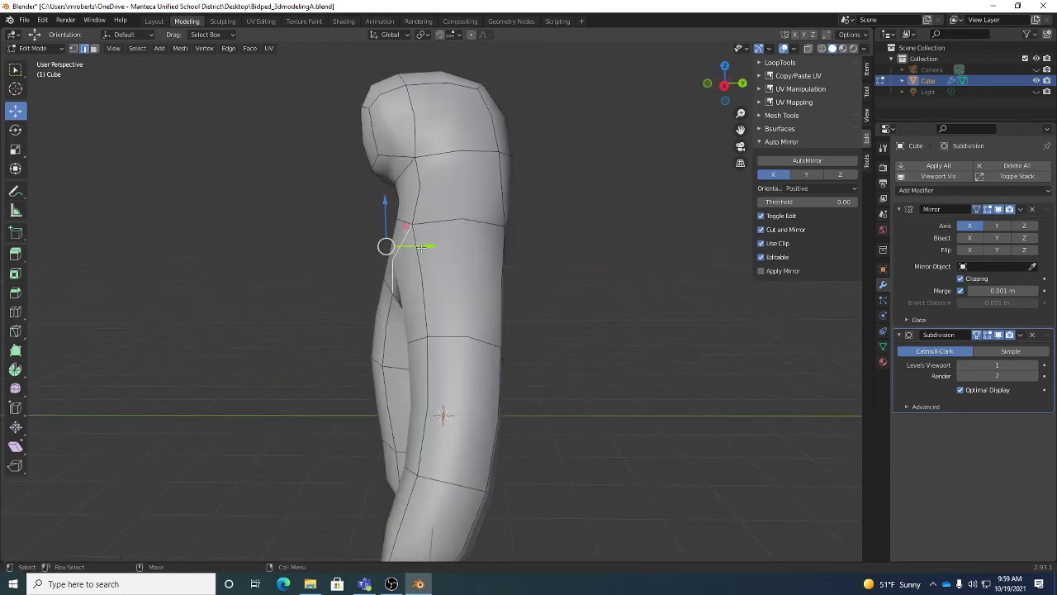
pyautogui.moveTo(392, 254); pyautogui.dragTo(437, 277, button='middle')
pyautogui.press('g')
pyautogui.click(421, 268)
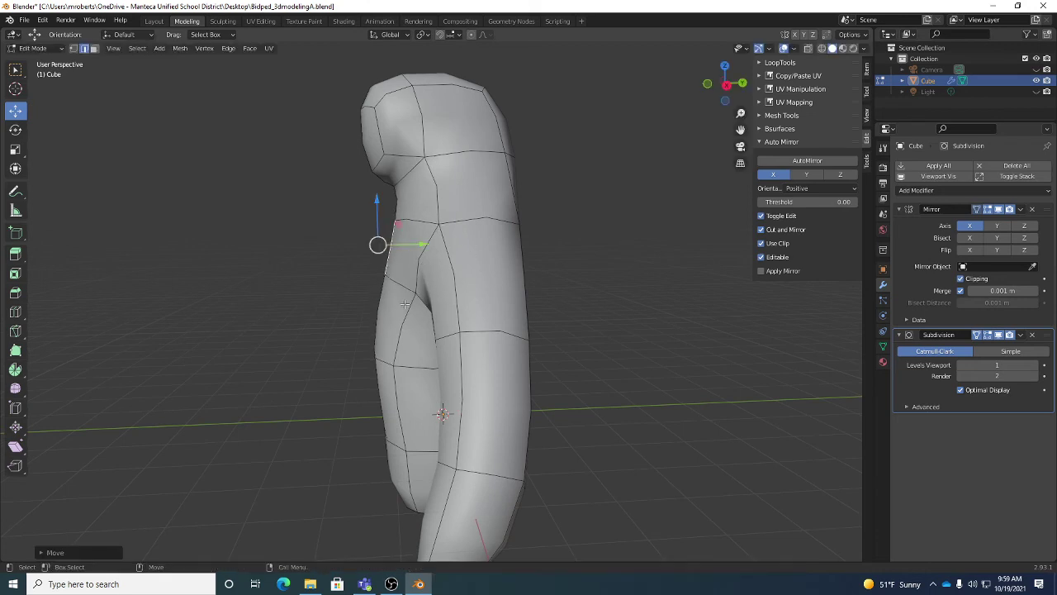
# - Reposition the side edge at the torso's waist and the horizontal edges across the lower front of the torso
pyautogui.moveTo(446, 278); pyautogui.dragTo(373, 356, button='middle')
pyautogui.click(450, 349)
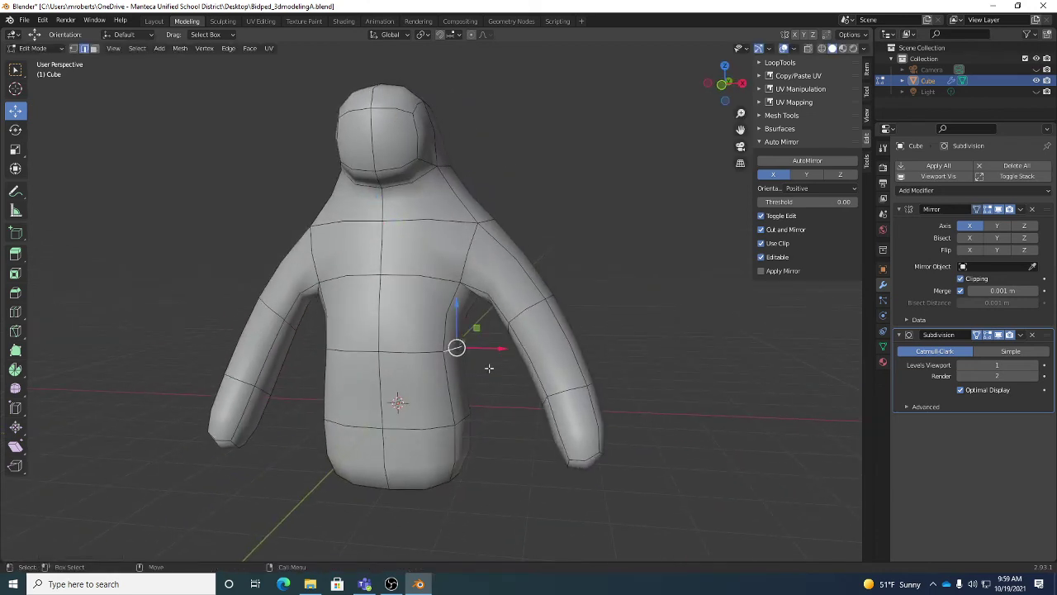
pyautogui.press('g')
pyautogui.click(498, 374)
pyautogui.moveTo(528, 226); pyautogui.dragTo(570, 345, button='middle')
pyautogui.press('g')
pyautogui.click(552, 366)
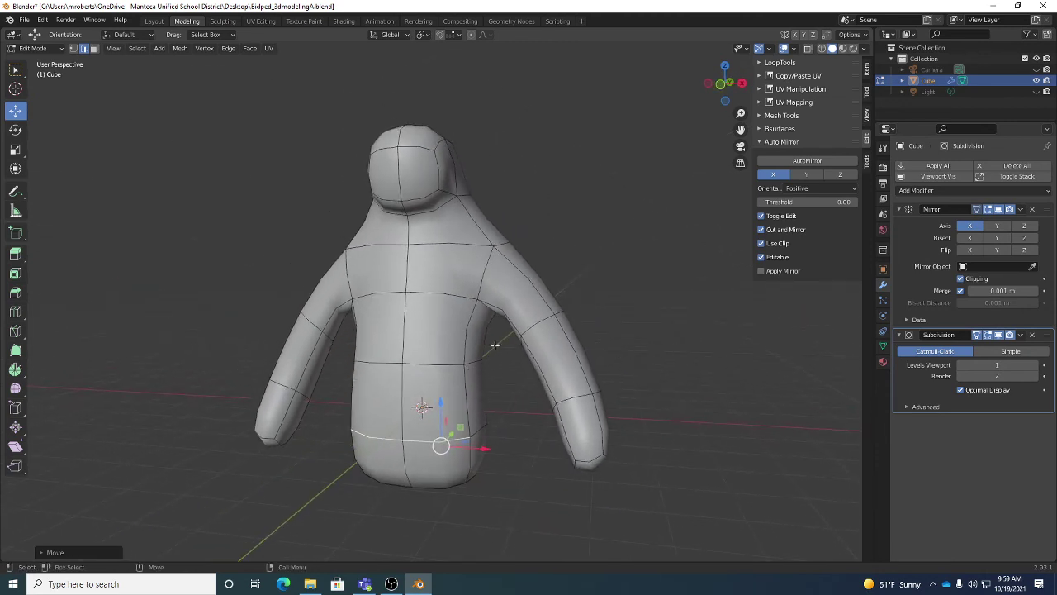
# - Switch to face selection and select the face on the underside of the torso
pyautogui.moveTo(602, 446); pyautogui.dragTo(541, 451, button='middle')
pyautogui.click(516, 477)
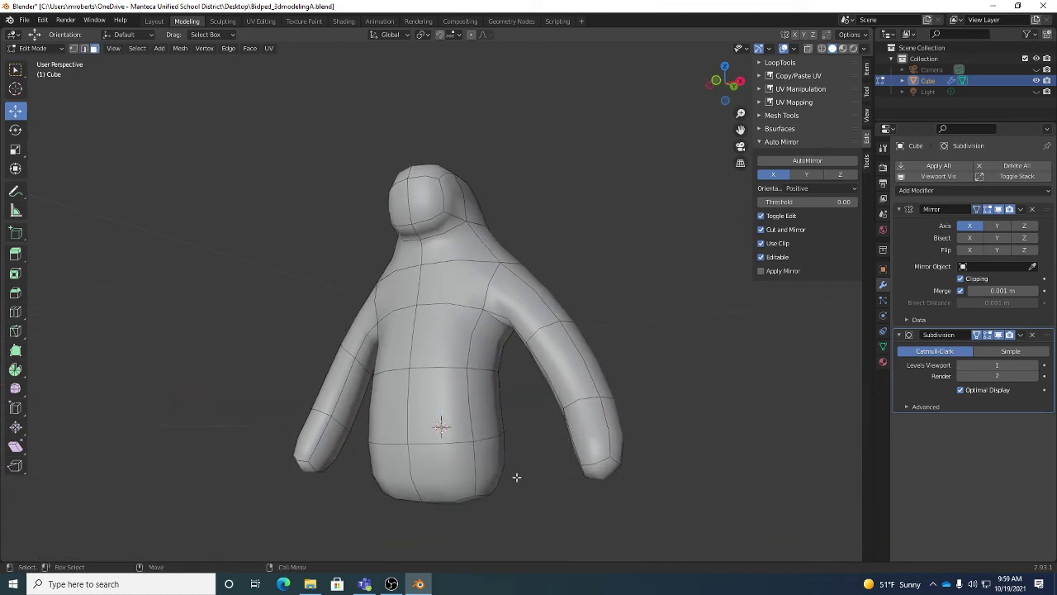
pyautogui.moveTo(496, 502); pyautogui.dragTo(518, 469, button='middle')
pyautogui.keyDown('alt'); pyautogui.click(487, 502); pyautogui.keyUp('alt')
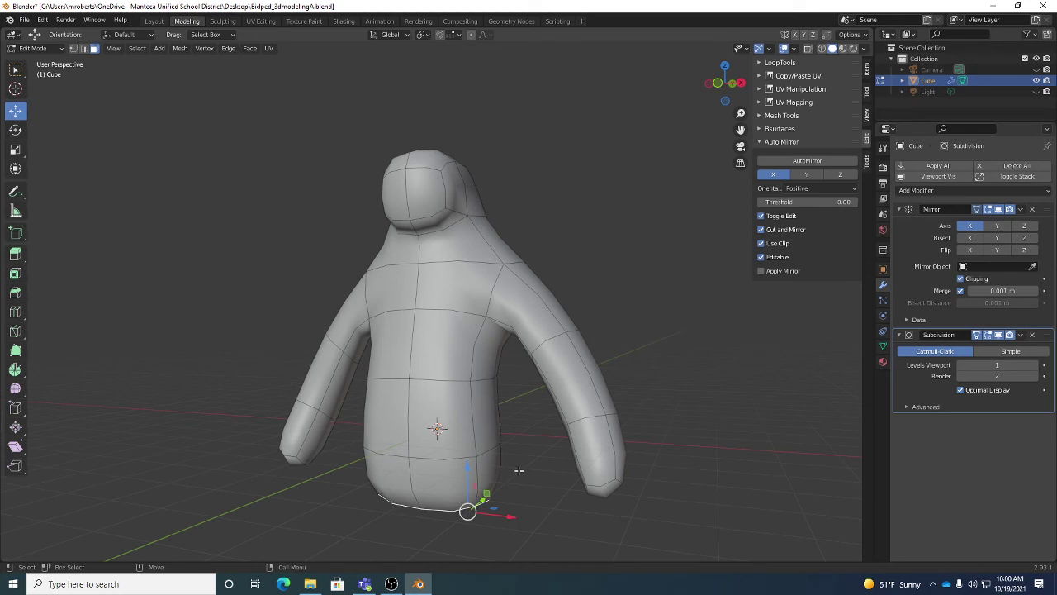
pyautogui.click(137, 48)
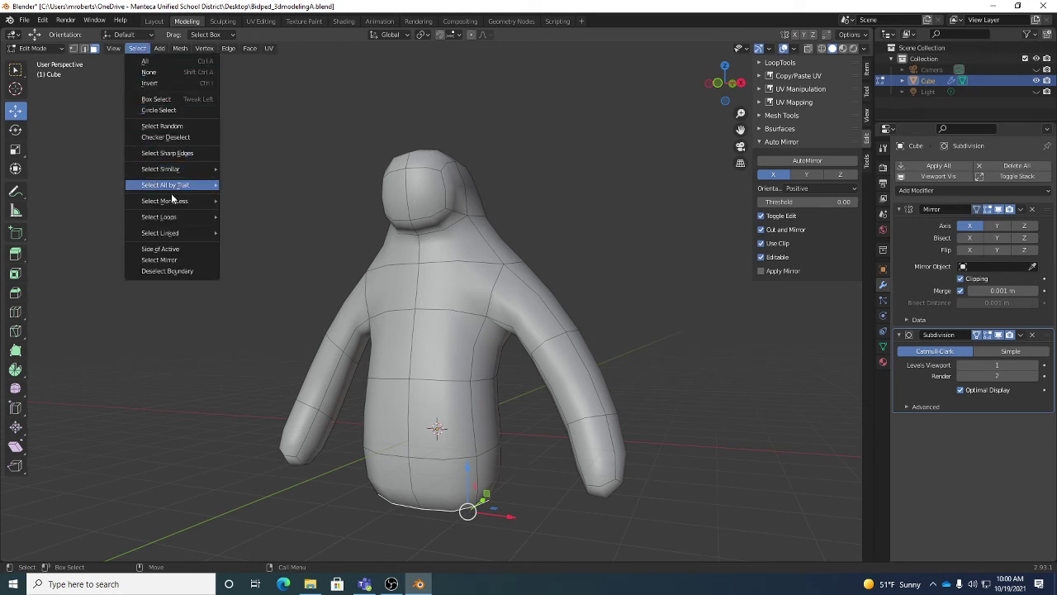
pyautogui.moveTo(174, 207)
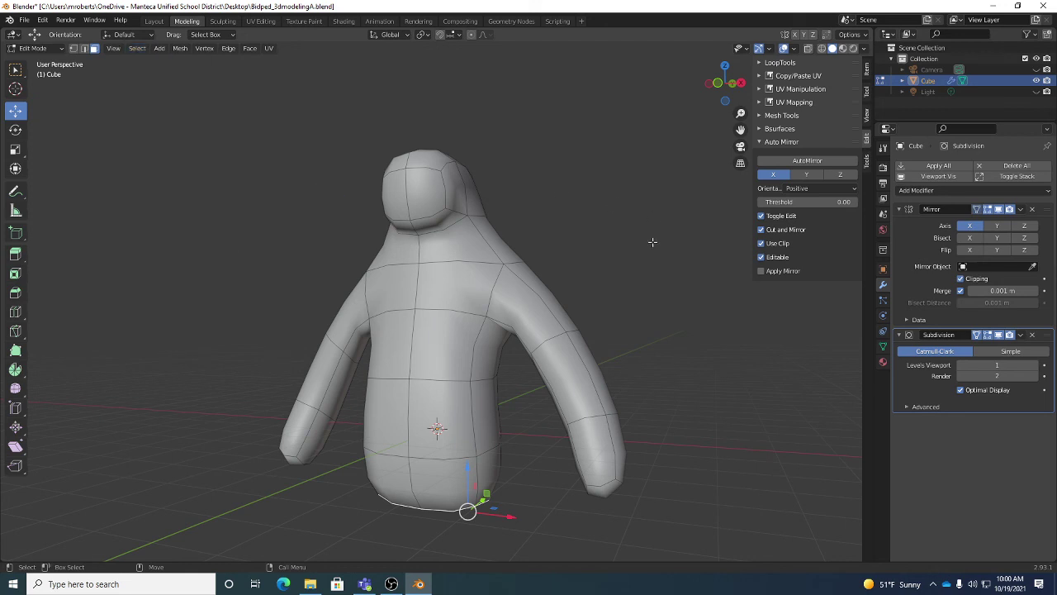
# - Grow the selection from the bottom face up through the torso and arms, then shrink it to leave the neck and head unselected
pyautogui.press('ctrl+KP_Add')
pyautogui.press('ctrl+KP_Add')
pyautogui.press('ctrl+KP_Add')
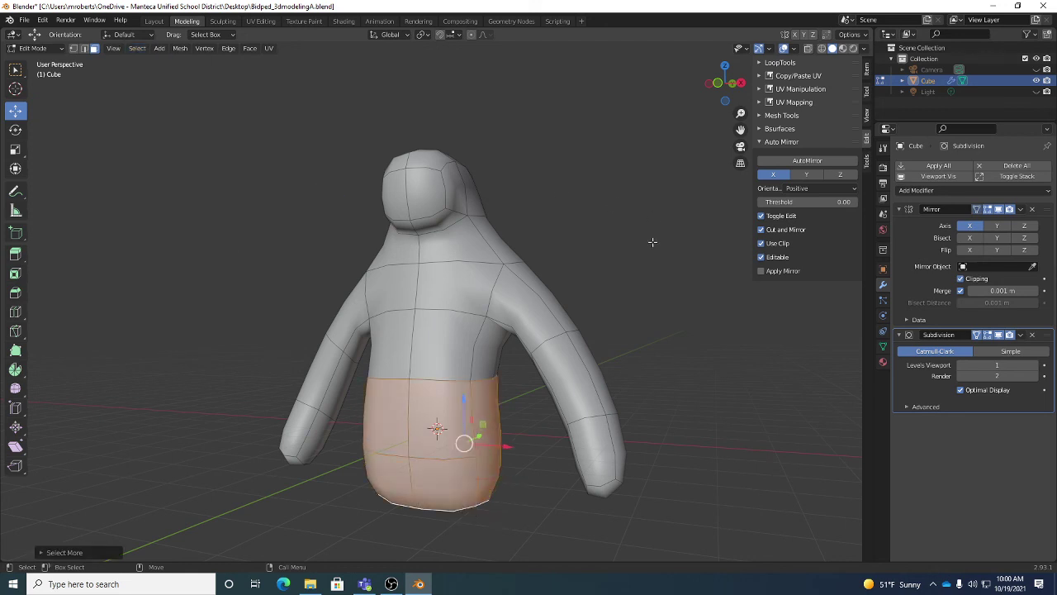
pyautogui.press('ctrl+KP_Add')
pyautogui.press('ctrl+KP_Add')
pyautogui.press('ctrl+KP_Add')
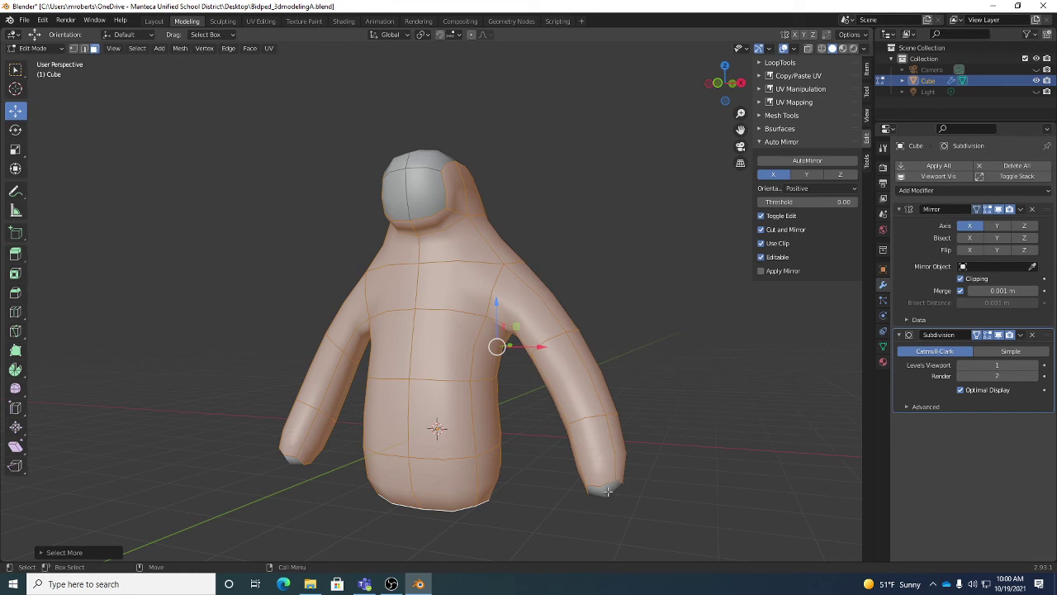
pyautogui.press('ctrl+KP_Add')
pyautogui.press('ctrl+KP_Subtract')
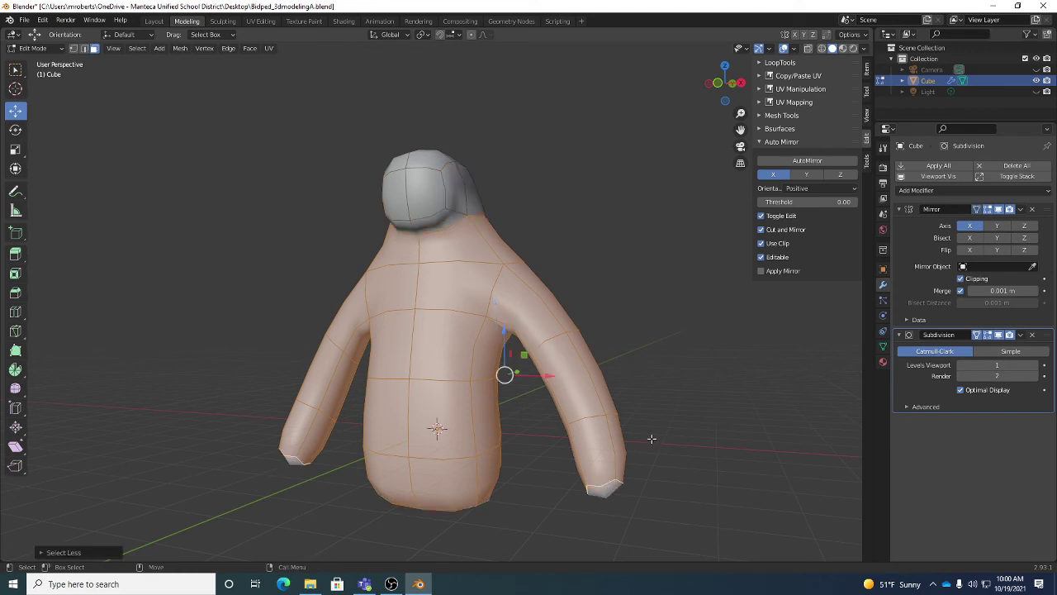
pyautogui.press('ctrl+KP_Subtract')
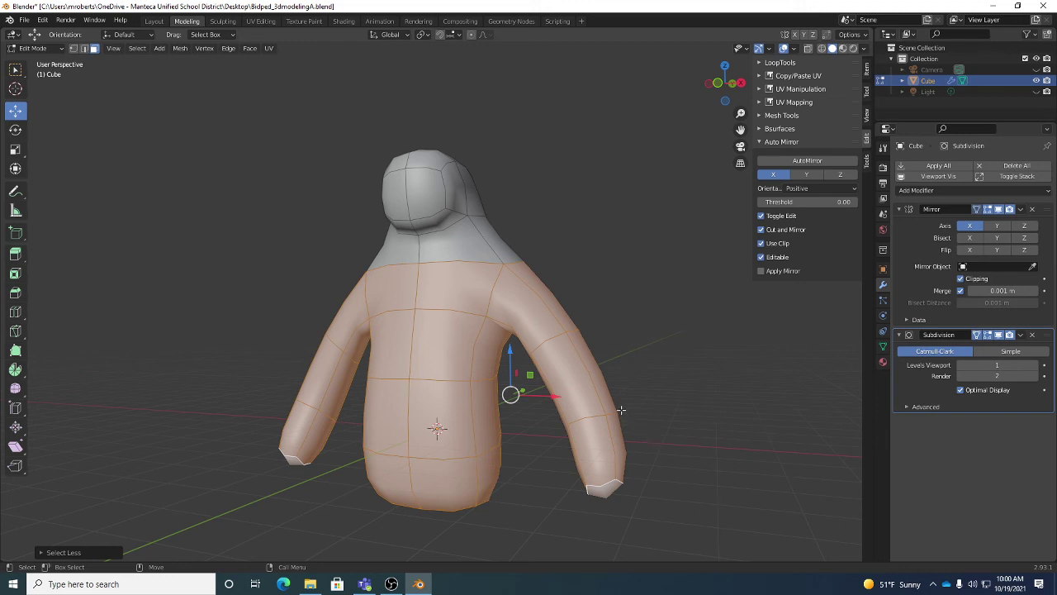
# - Move the selected torso and arms outward from the mirror line to widen the body, then clear the selection
pyautogui.press('s')
pyautogui.press('g')
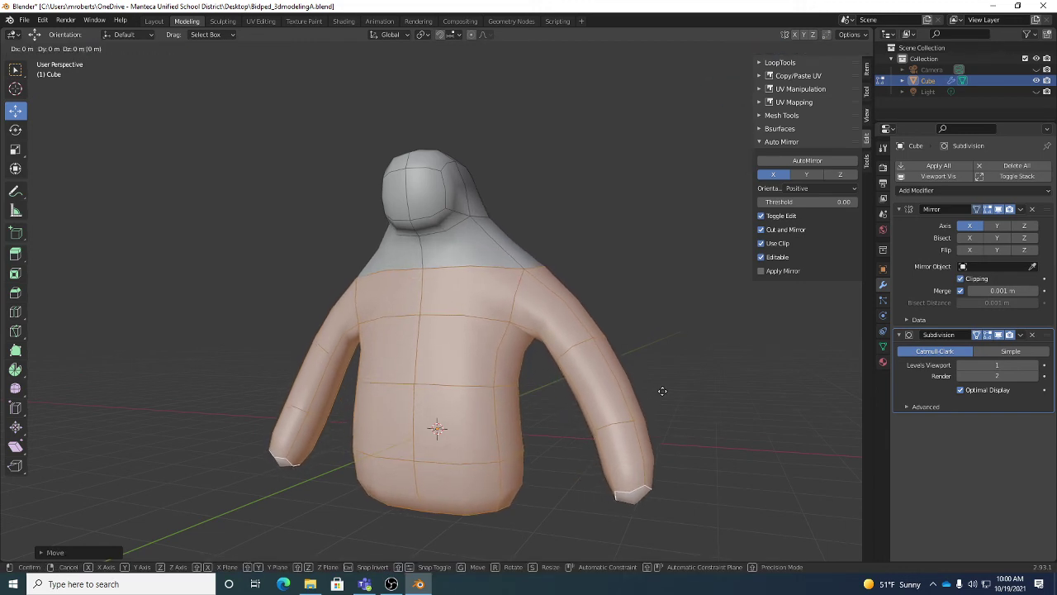
pyautogui.click(662, 391)
pyautogui.moveTo(662, 391); pyautogui.dragTo(585, 378, button='middle')
pyautogui.hotkey('alt', 'a')
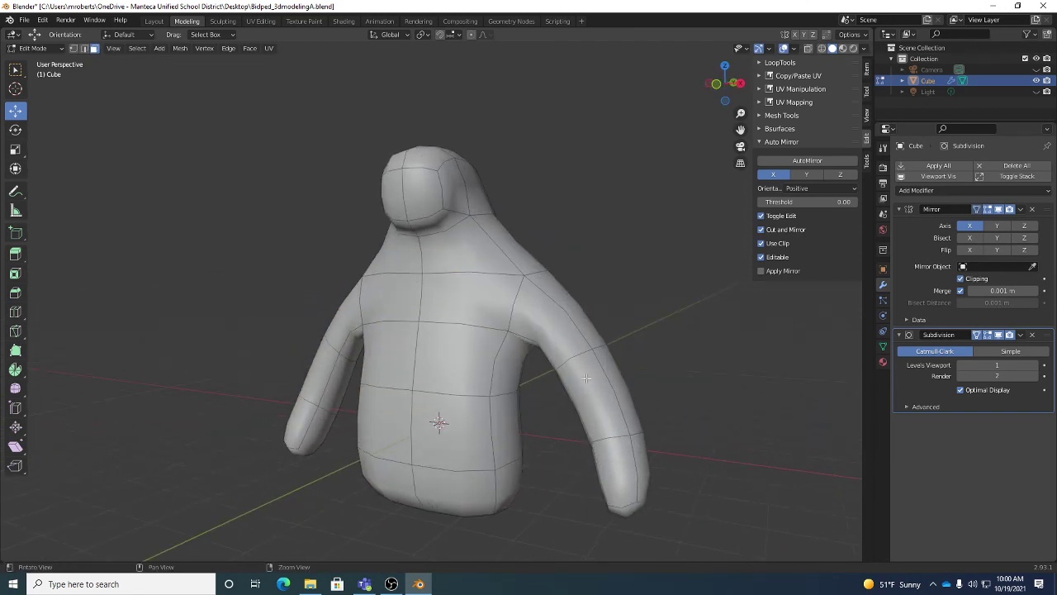
# - Add a single vertical loop cut between the torso's centre line and its side, running up through the neck and head
pyautogui.moveTo(461, 303); pyautogui.dragTo(449, 492, button='middle')
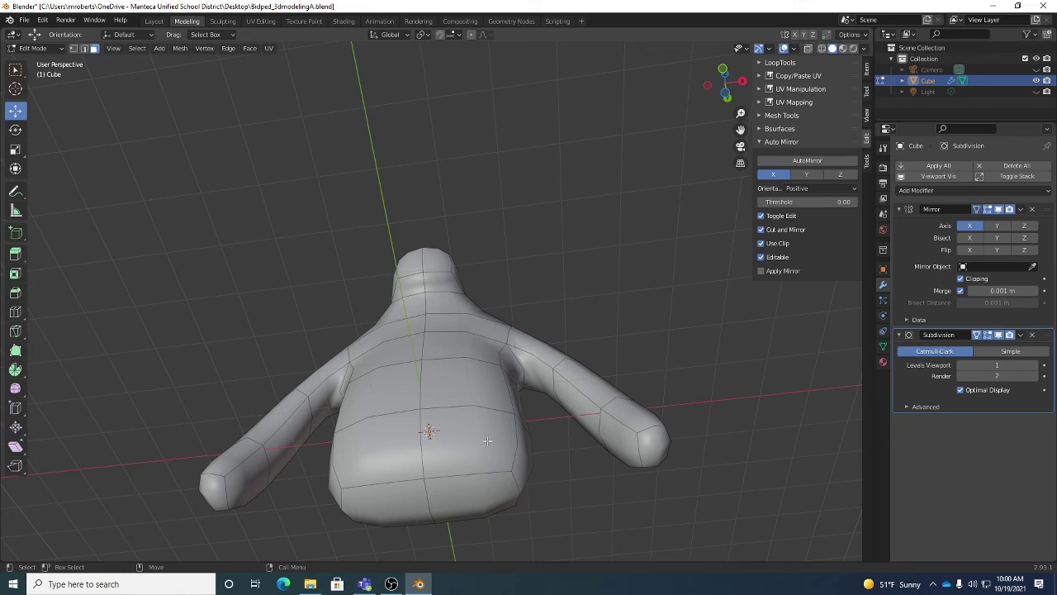
pyautogui.click(15, 313)
pyautogui.moveTo(492, 364); pyautogui.dragTo(487, 389, button='middle')
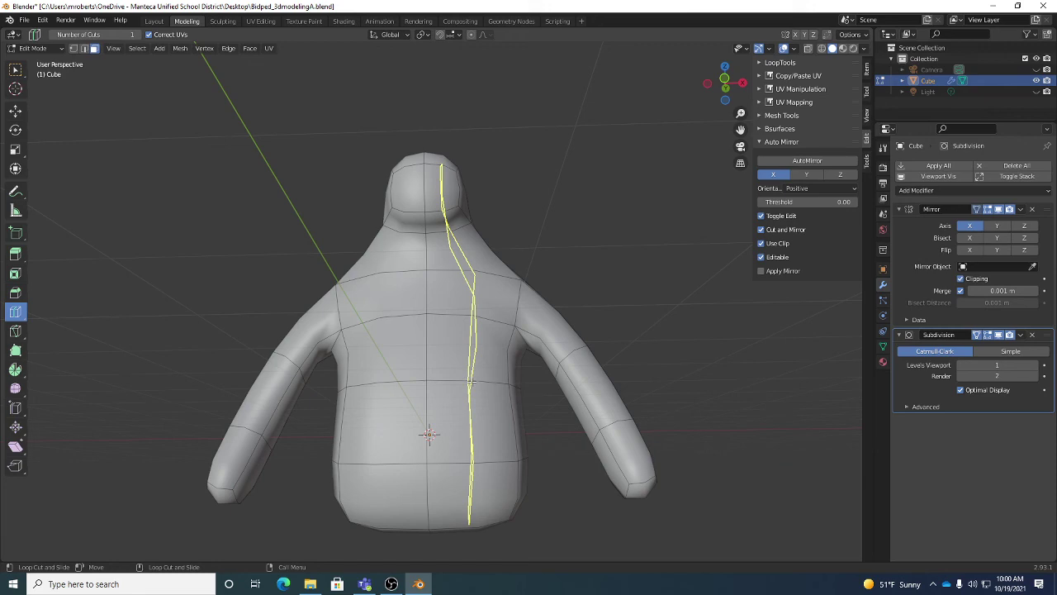
pyautogui.click(573, 456)
pyautogui.hotkey('shift', 'space')
pyautogui.press('g')
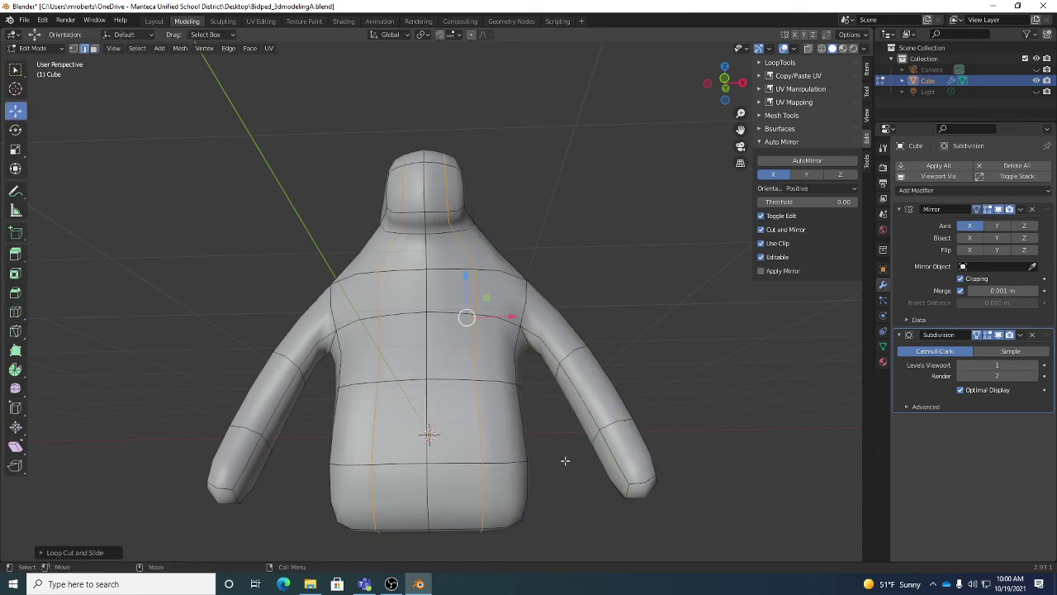
# - Select the outer face on the torso's underside and extrude it downward as the first leg segment
pyautogui.moveTo(573, 456); pyautogui.dragTo(537, 417, button='middle')
pyautogui.moveTo(477, 320); pyautogui.dragTo(405, 333, button='middle')
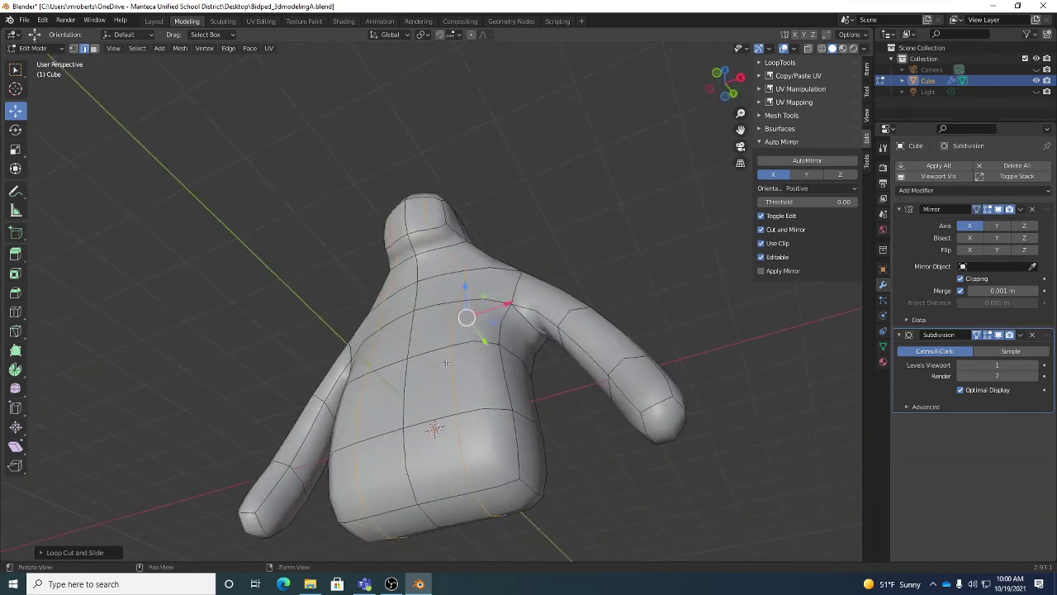
pyautogui.moveTo(454, 372); pyautogui.dragTo(442, 417, button='middle')
pyautogui.moveTo(410, 451); pyautogui.dragTo(545, 408, button='middle')
pyautogui.click(551, 408)
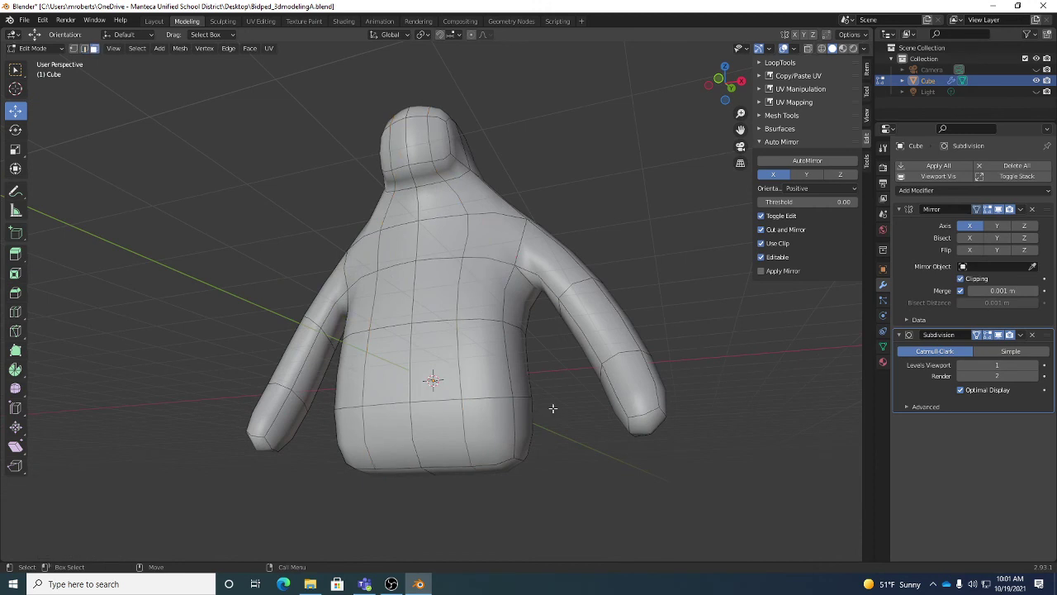
pyautogui.click(507, 463)
pyautogui.moveTo(506, 469); pyautogui.dragTo(471, 460, button='middle')
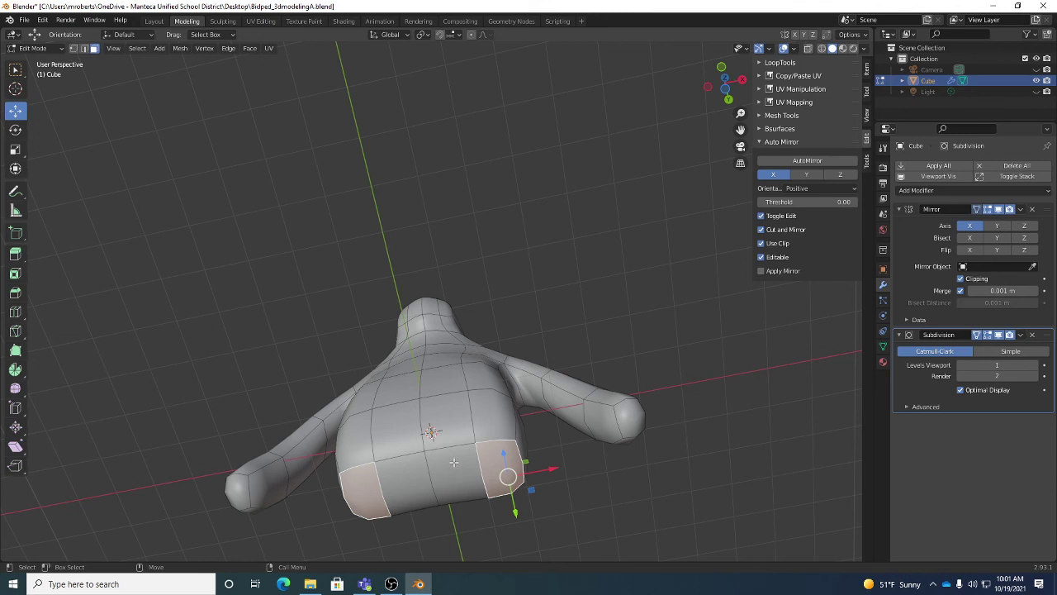
pyautogui.moveTo(592, 422); pyautogui.dragTo(516, 438, button='middle')
pyautogui.hotkey('shift', 'space')
pyautogui.press('e')
pyautogui.moveTo(618, 404); pyautogui.dragTo(597, 394, button='middle')
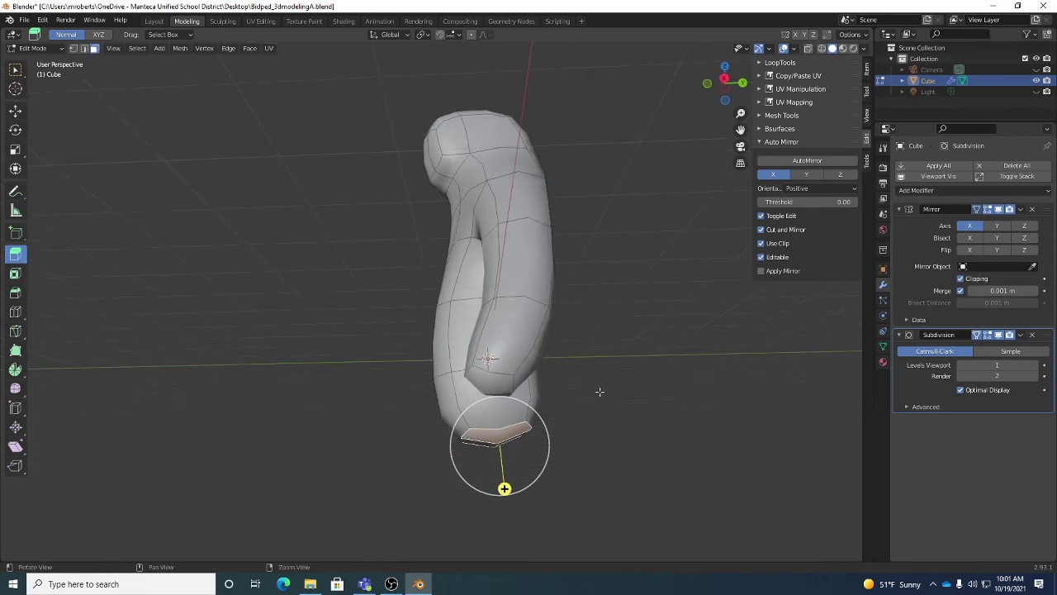
pyautogui.press('e')
pyautogui.click(623, 454)
# - Extrude the end of the leg downward twice more, making the last segment about 1.85 m long
pyautogui.moveTo(623, 453); pyautogui.dragTo(614, 385, button='middle')
pyautogui.press('e')
pyautogui.click(628, 431)
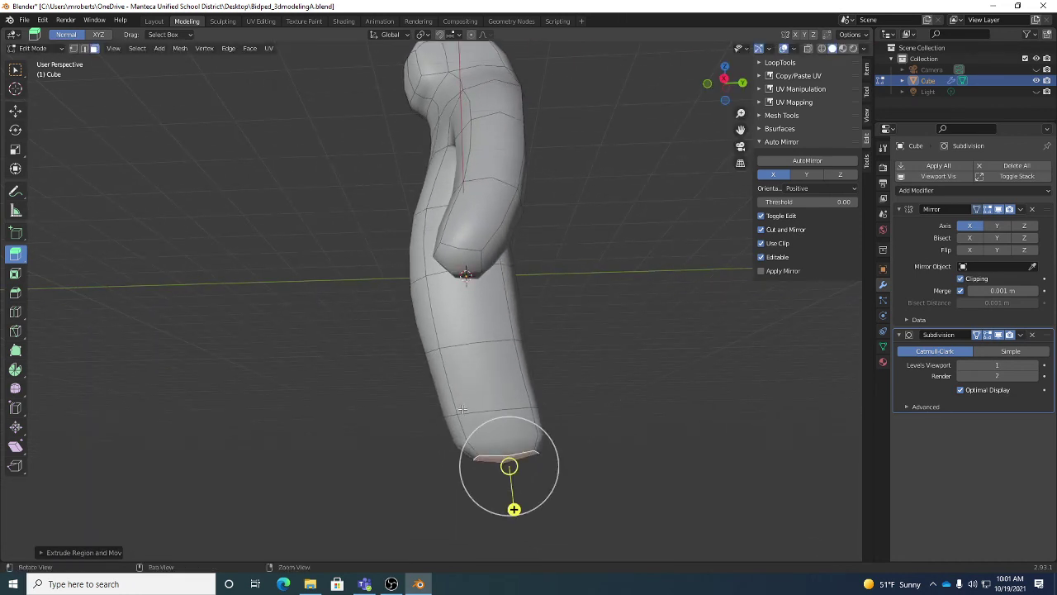
pyautogui.moveTo(629, 430); pyautogui.dragTo(597, 416, button='middle')
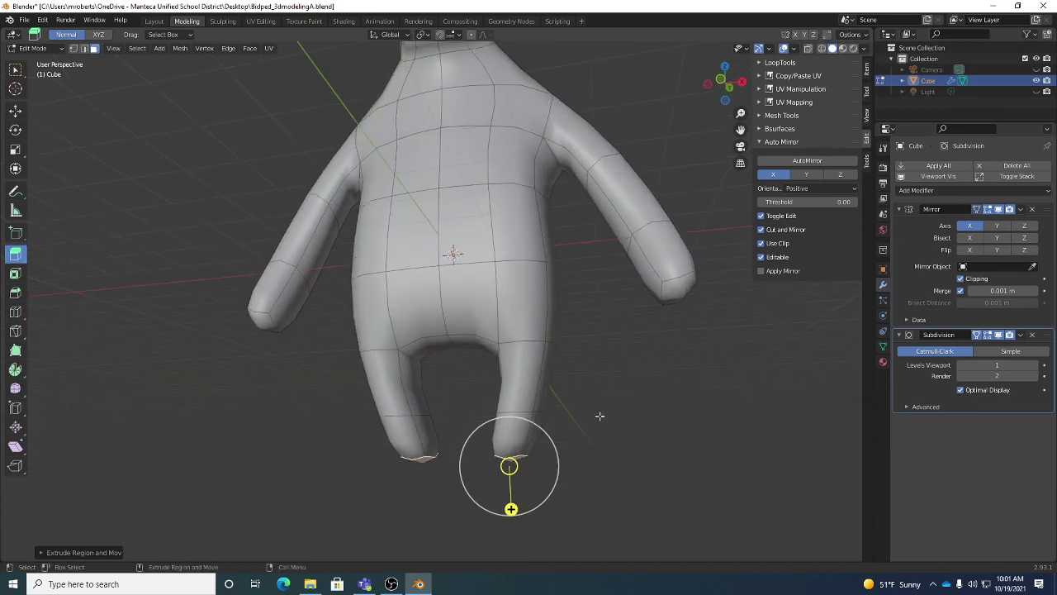
pyautogui.press('e')
pyautogui.press('o')
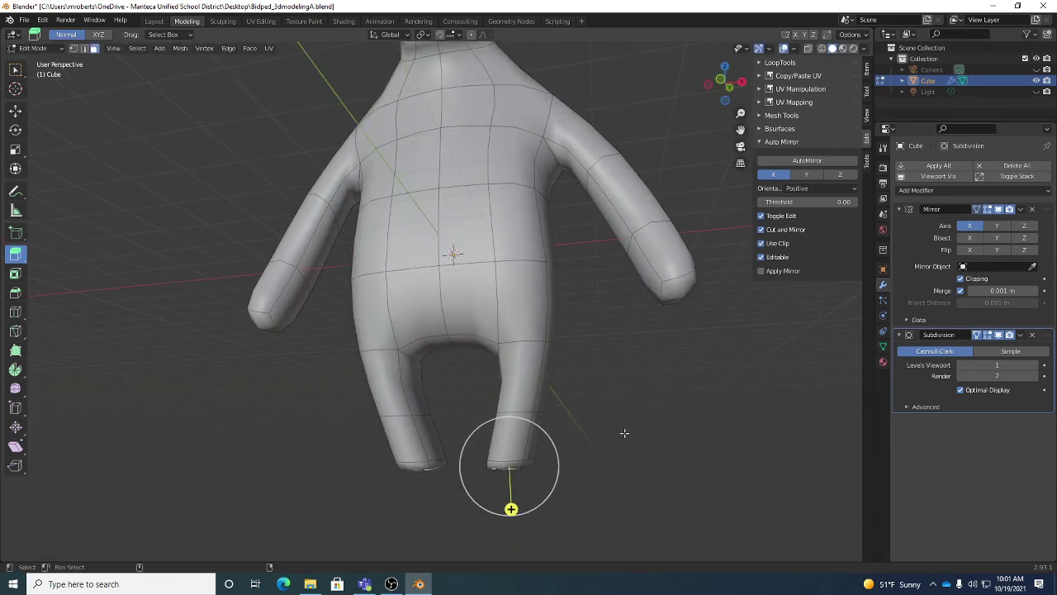
pyautogui.press('o')
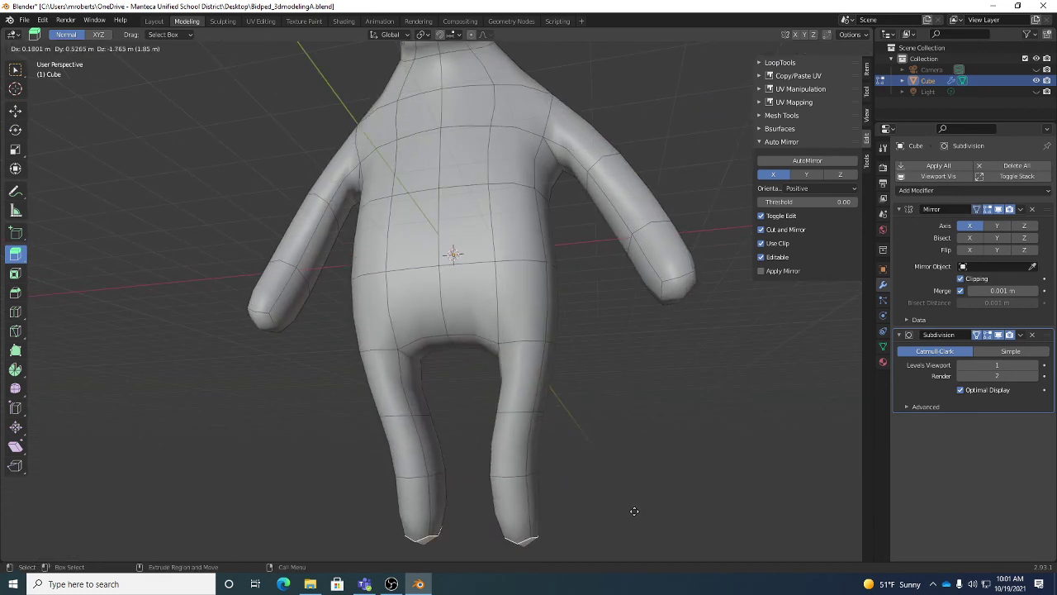
pyautogui.click(634, 510)
# - Grow the selection at the end of the leg by one ring and move the lower leg outward
pyautogui.hotkey('shift', 'space')
pyautogui.press('g')
pyautogui.moveTo(583, 477); pyautogui.dragTo(589, 315, button='middle')
pyautogui.press('ctrl+KP_Add')
pyautogui.press('g')
pyautogui.click(656, 426)
# - Select the outer side face of the upper leg and pull it outward to thicken the thigh
pyautogui.click(556, 318)
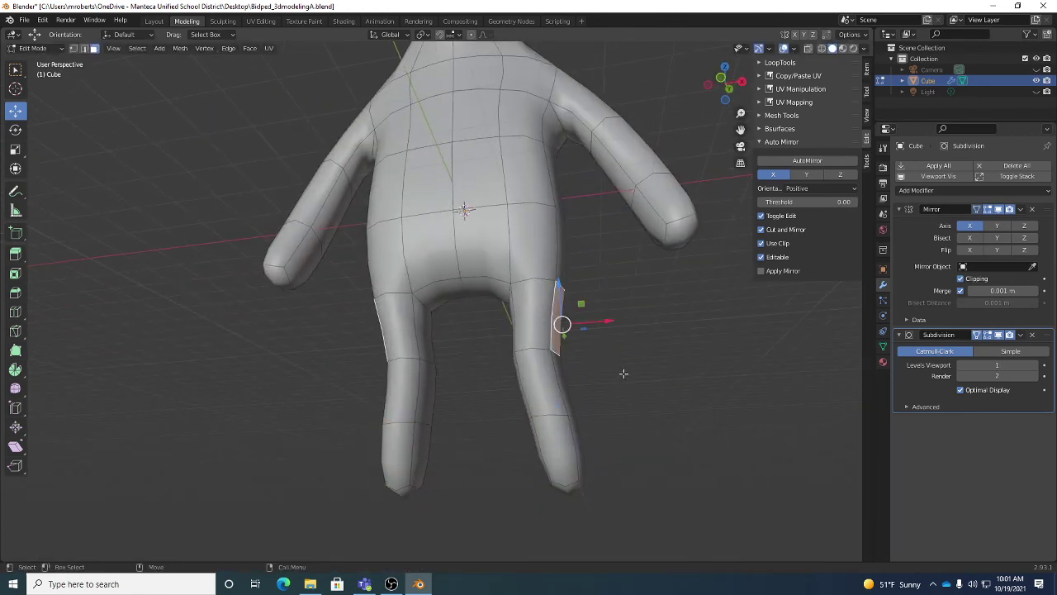
pyautogui.press('g')
pyautogui.click(649, 371)
pyautogui.moveTo(649, 371); pyautogui.dragTo(523, 352, button='middle')
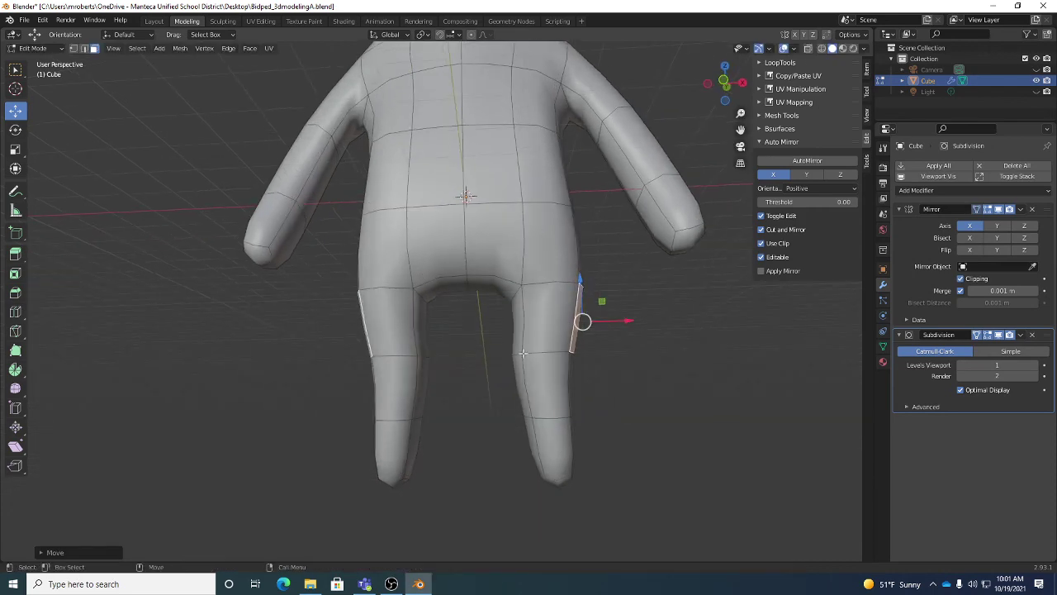
# - Switch to edge selection and reposition the inner and outer edges at the knee
pyautogui.press('2')
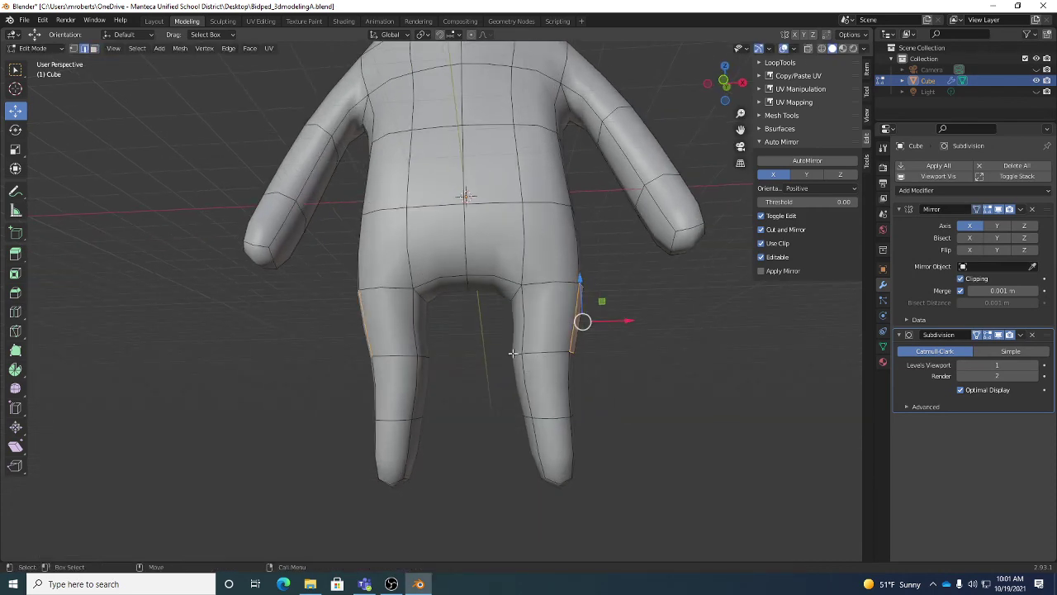
pyautogui.press('g')
pyautogui.click(590, 389)
pyautogui.moveTo(590, 389)
pyautogui.mouseDown(button='middle')
pyautogui.moveTo(579, 347)
pyautogui.moveTo(597, 379)
pyautogui.mouseUp(button='middle')
pyautogui.press('g')
pyautogui.click(519, 427)
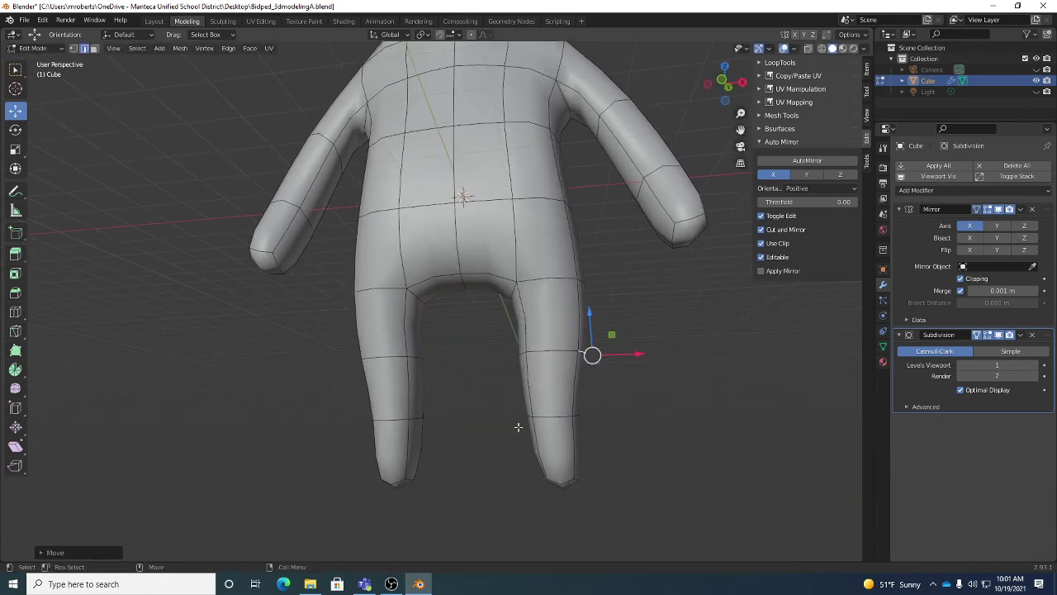
# - Move the back edges at the end of the leg and behind the knee forward toward negative Y
pyautogui.moveTo(560, 413); pyautogui.dragTo(618, 426, button='middle')
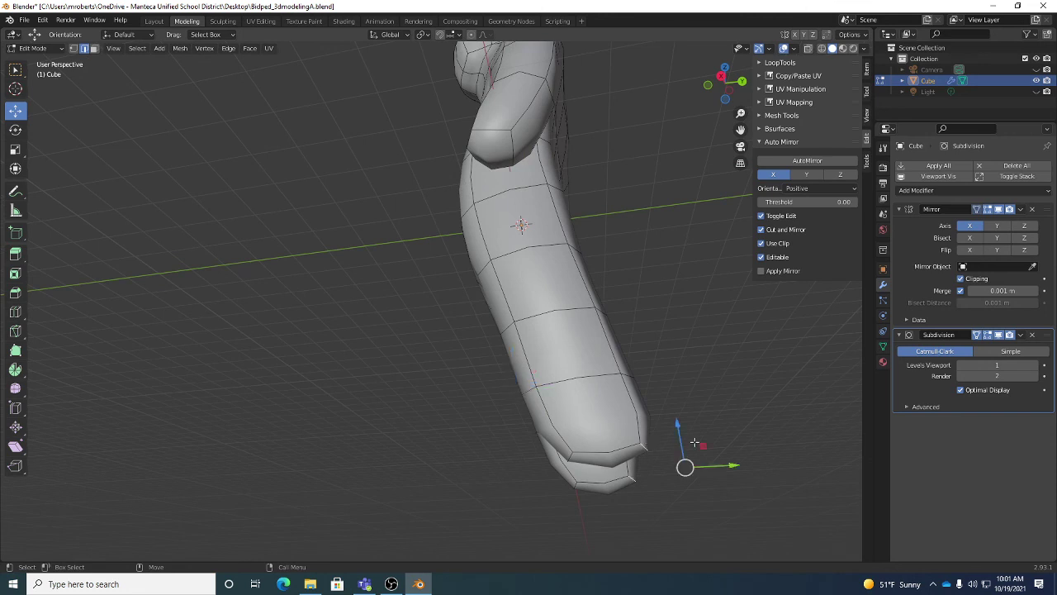
pyautogui.press('g')
pyautogui.click(640, 456)
pyautogui.moveTo(601, 313); pyautogui.dragTo(614, 314, button='middle')
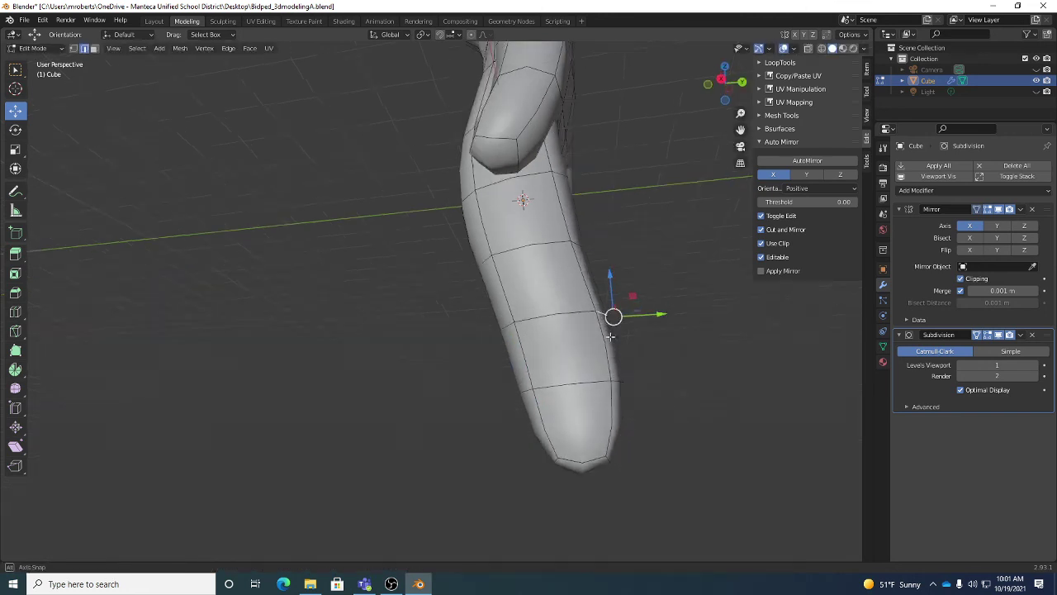
pyautogui.press('g')
pyautogui.click(619, 378)
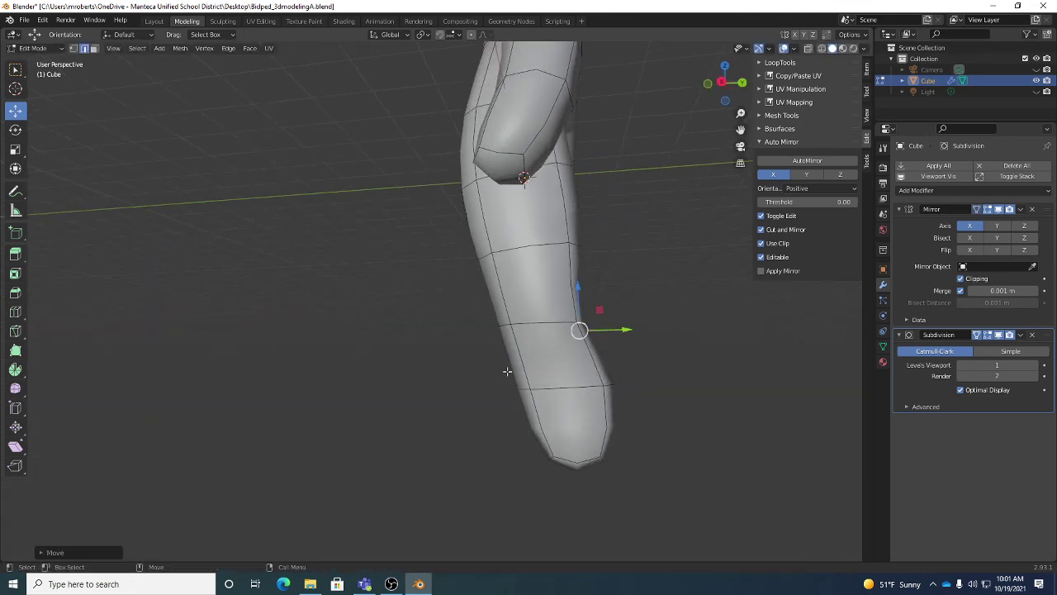
# - Move the front edge of the lower leg backward and the front knee edge slightly forward and down
pyautogui.press('g')
pyautogui.click(512, 327)
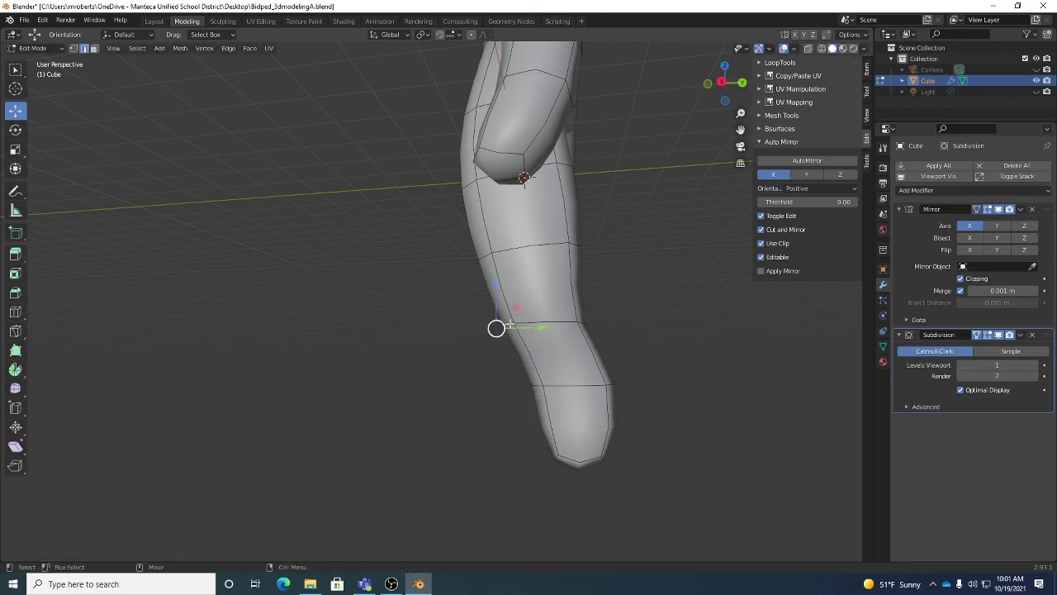
pyautogui.press('g')
pyautogui.click(512, 370)
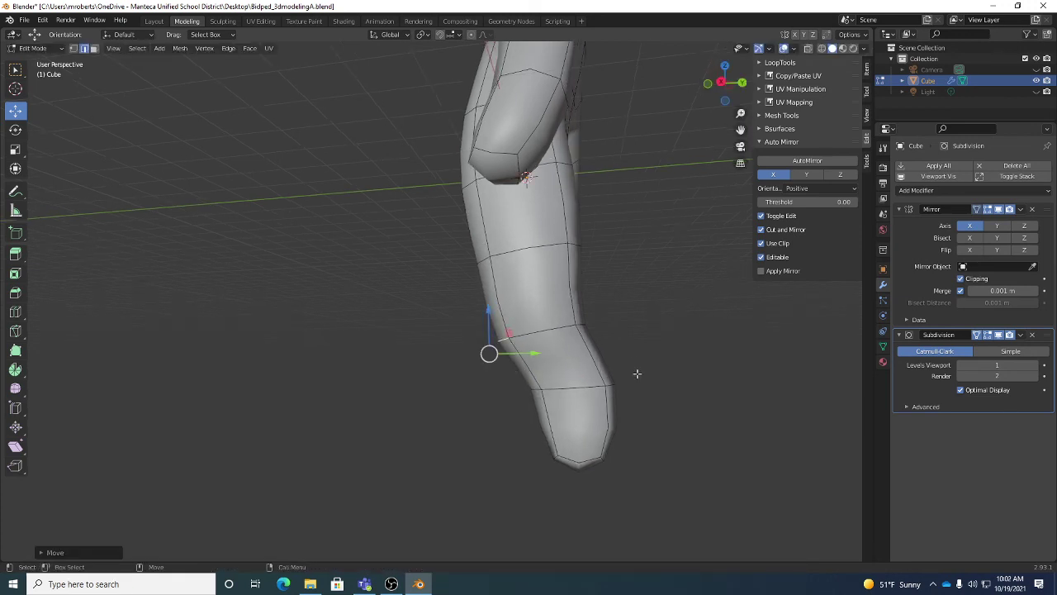
# - Select the end face of the leg, grow the selection up to the knee, and move the lower leg outward and upward
pyautogui.scroll(-3, 703, 319)
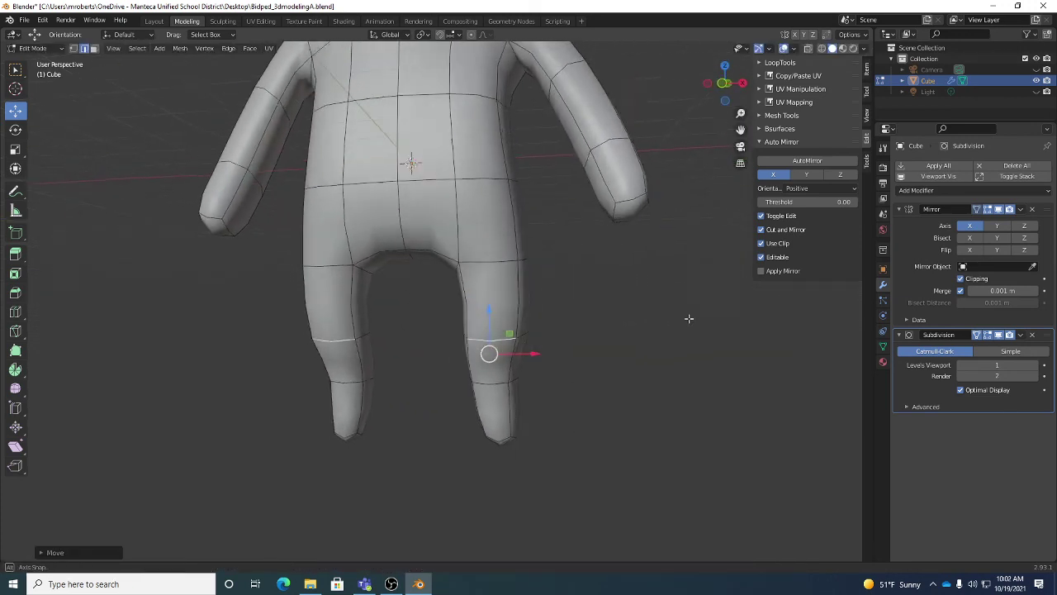
pyautogui.scroll(3, 628, 313)
pyautogui.moveTo(575, 314); pyautogui.dragTo(661, 280, button='middle')
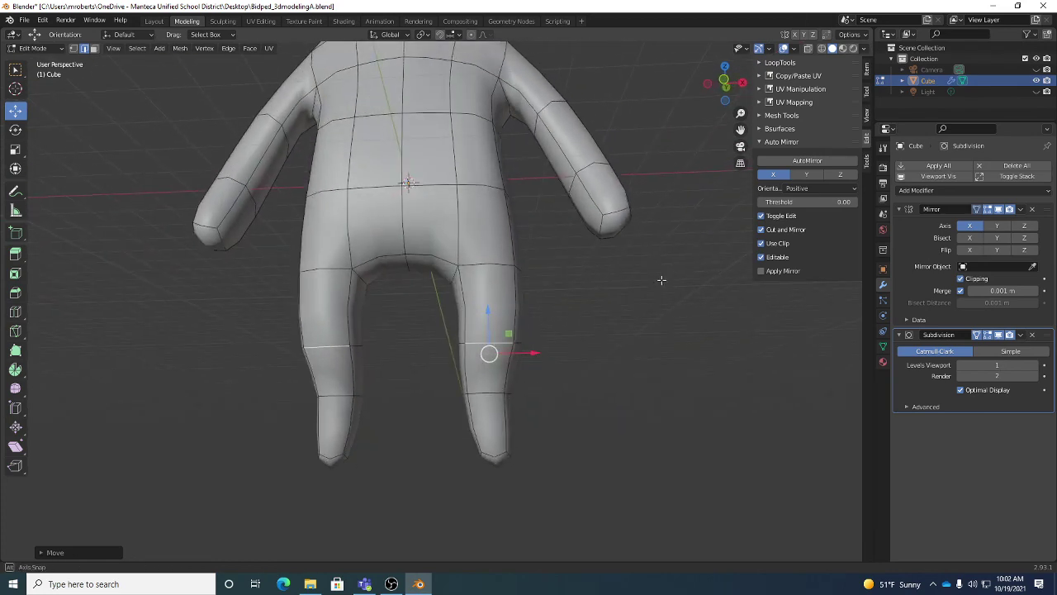
pyautogui.click(518, 469)
pyautogui.click(603, 447)
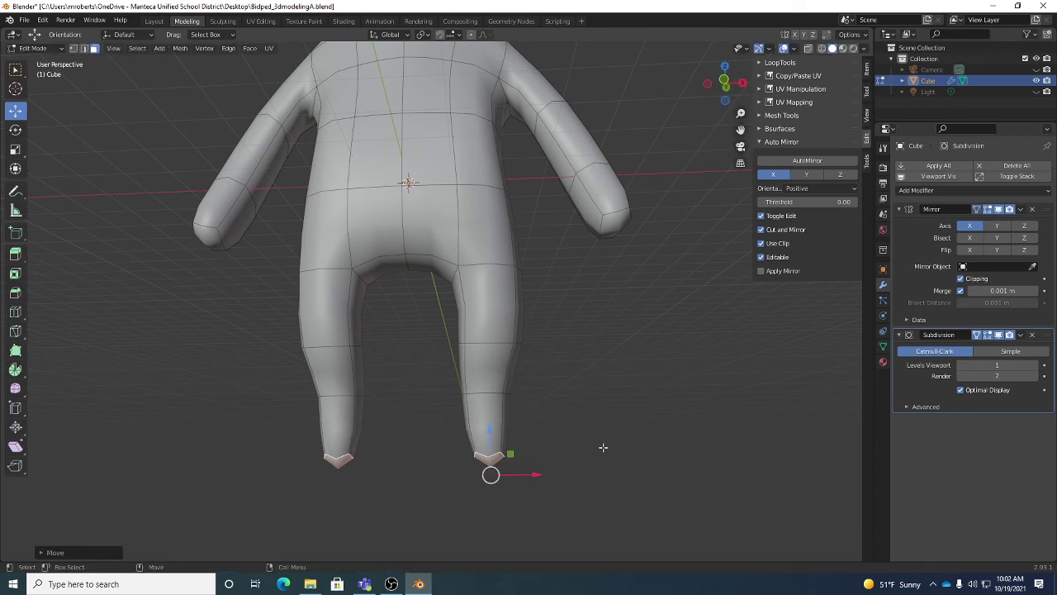
pyautogui.press('ctrl+KP_Add')
pyautogui.press('ctrl+KP_Add')
pyautogui.press('g')
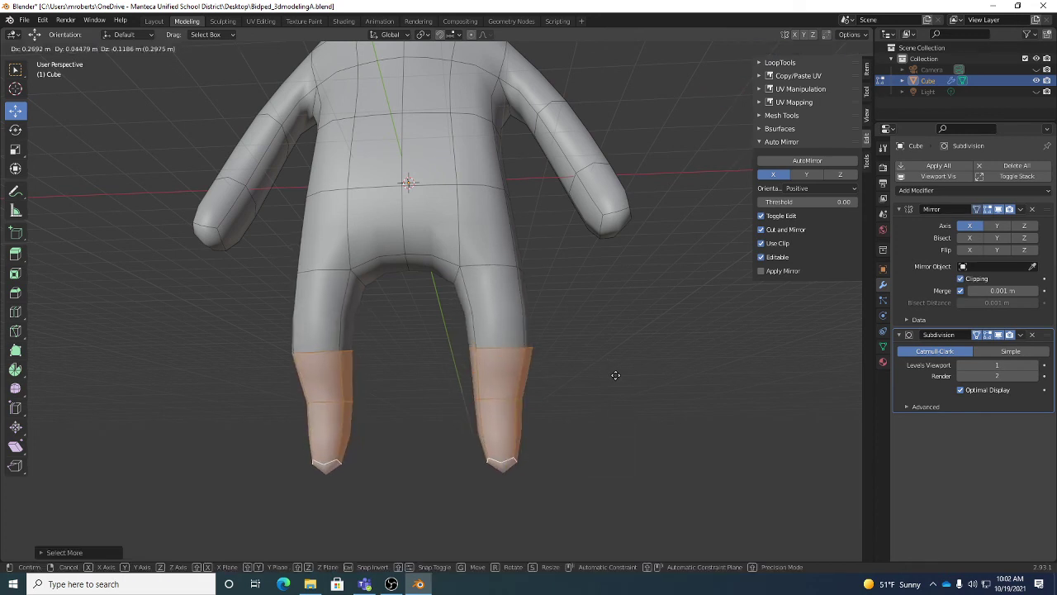
pyautogui.click(627, 349)
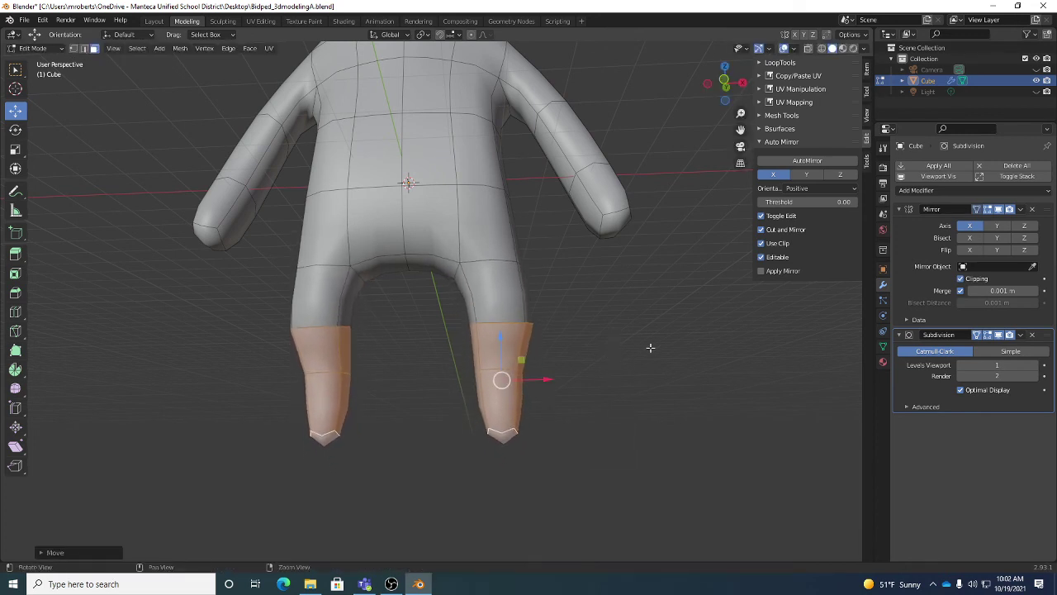
# - Extend the lower-leg selection up to the hip and move the leg slightly forward toward negative Y
pyautogui.moveTo(649, 350); pyautogui.dragTo(612, 319, button='middle')
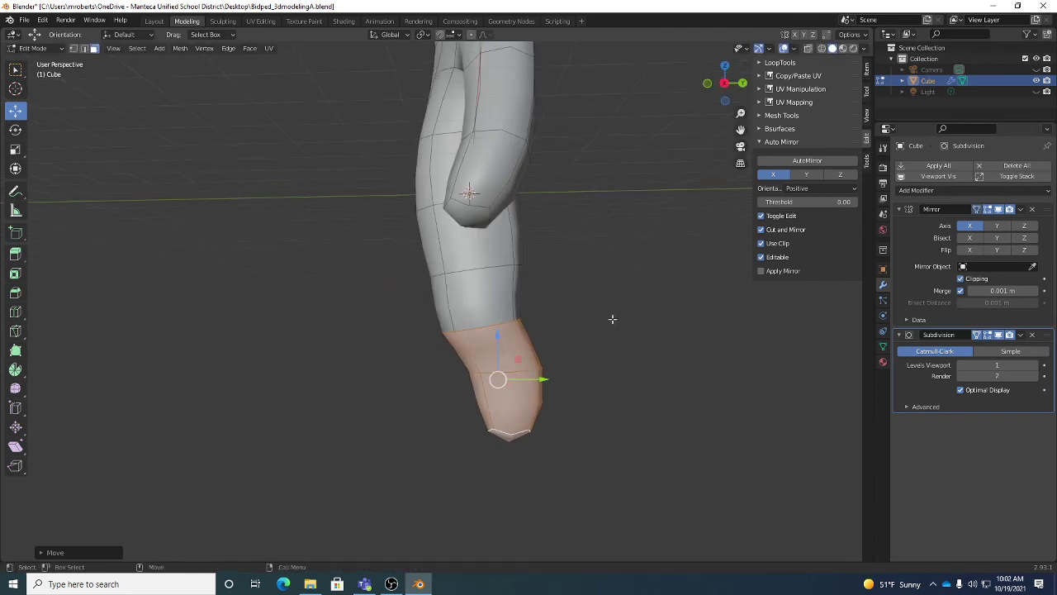
pyautogui.press('g')
pyautogui.click(608, 279)
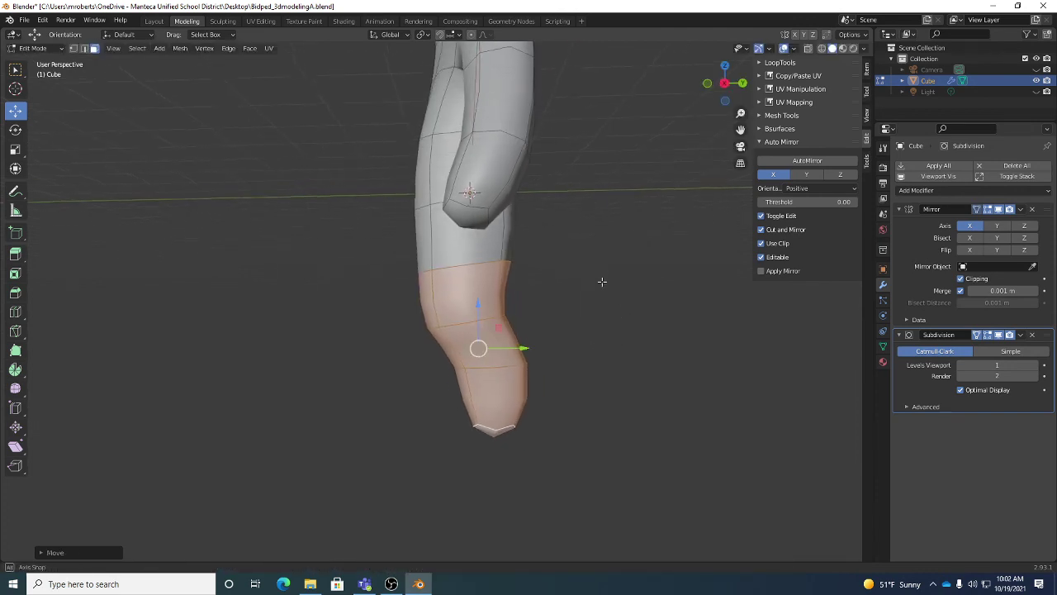
# - Switch to edge selection and reposition the front edge at the top of the thigh
pyautogui.click(421, 252)
pyautogui.press('2')
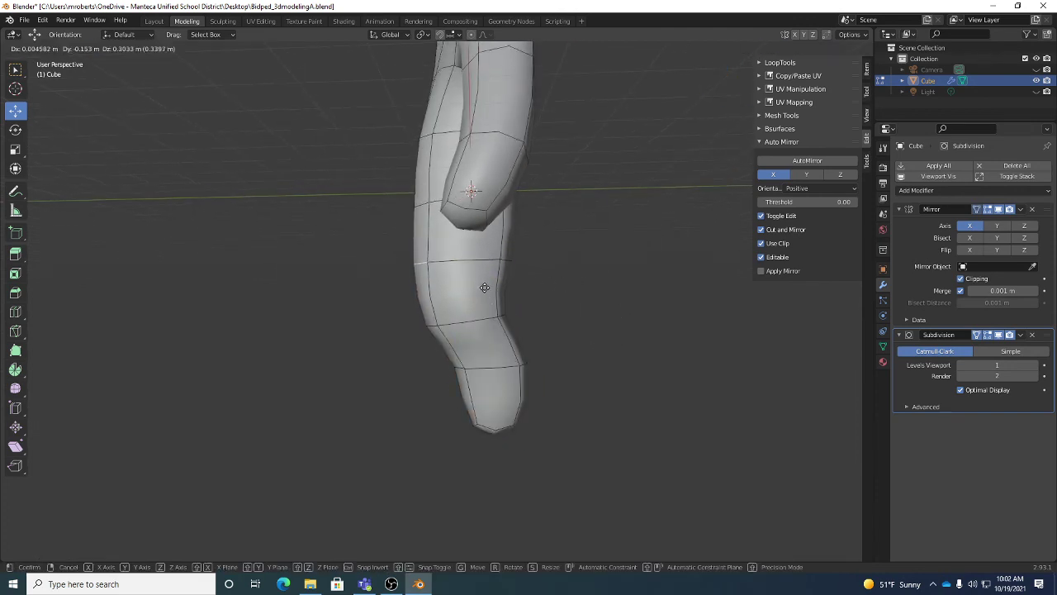
pyautogui.press('g')
pyautogui.click(557, 337)
# - Reposition the front pelvis edge just above the crotch, checking it from below
pyautogui.moveTo(557, 337); pyautogui.dragTo(395, 373, button='middle')
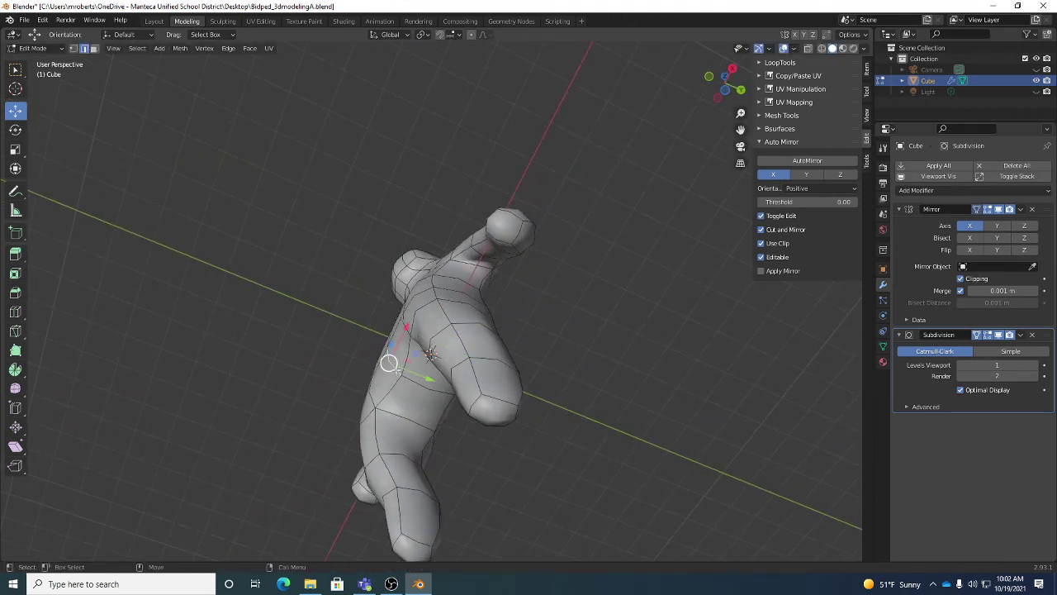
pyautogui.press('g')
pyautogui.click(538, 364)
pyautogui.moveTo(538, 363); pyautogui.dragTo(454, 270, button='middle')
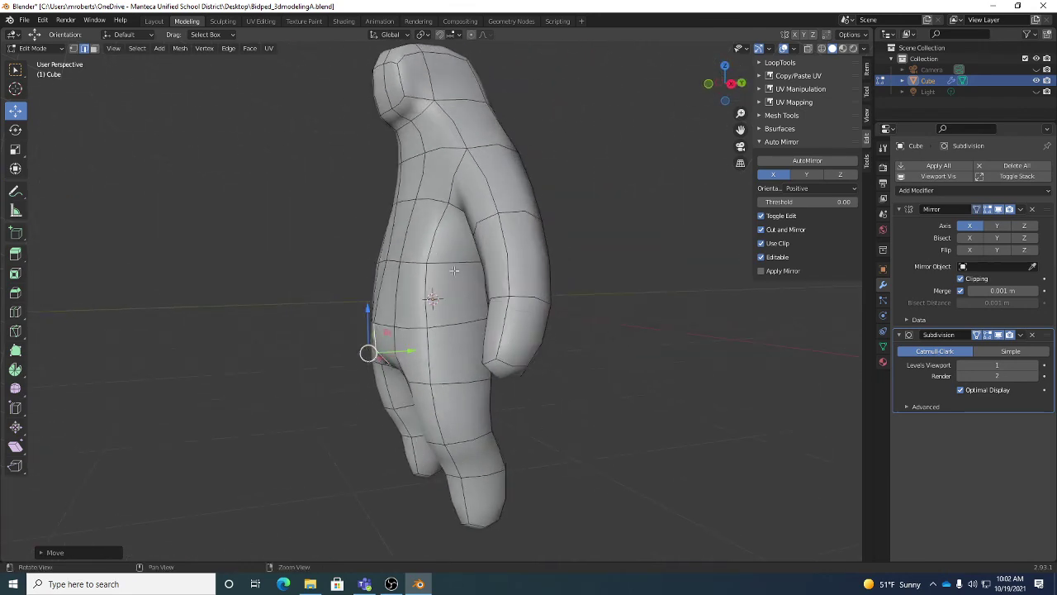
# - Move the front edges of the upper and middle belly forward toward negative Y to round out the stomach
pyautogui.moveTo(398, 215); pyautogui.dragTo(456, 214, button='middle')
pyautogui.press('g')
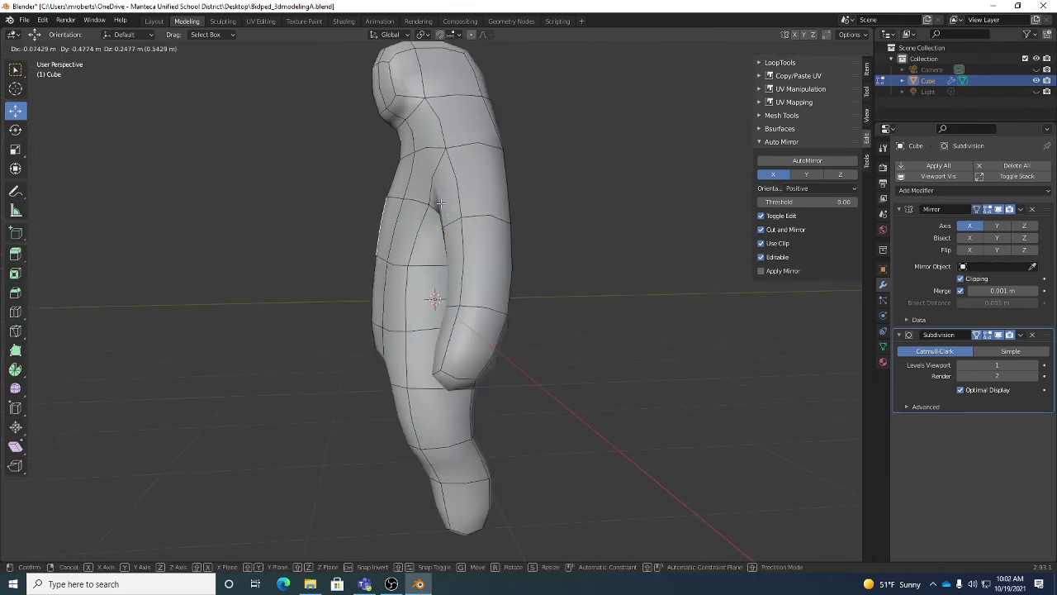
pyautogui.click(387, 259)
pyautogui.press('g')
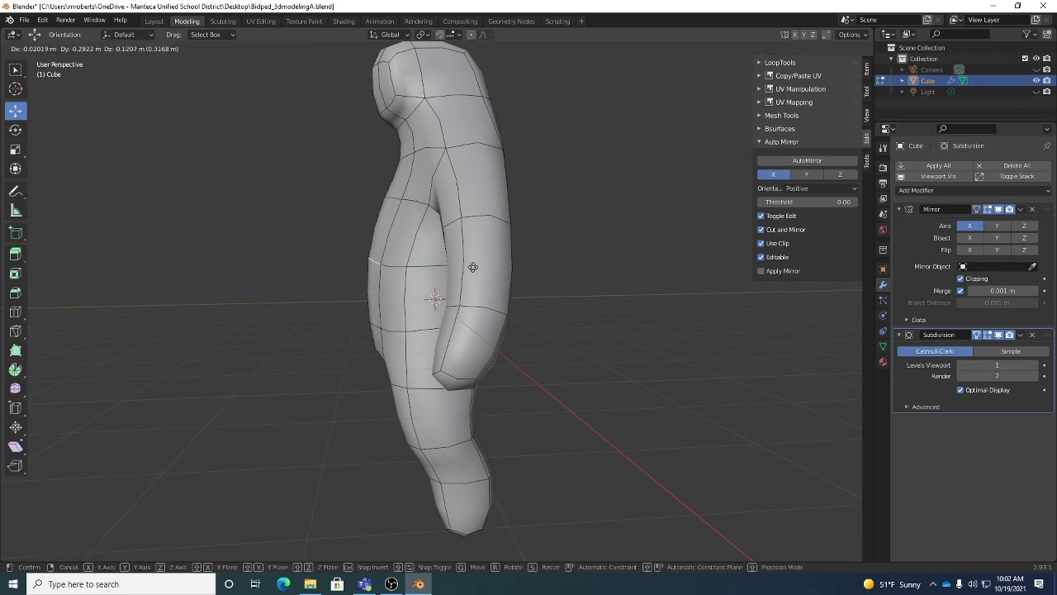
pyautogui.click(478, 269)
# - Adjust the horizontal edge across the middle of the belly from the front, moving it slightly outward and down
pyautogui.moveTo(477, 269); pyautogui.dragTo(508, 281, button='middle')
pyautogui.press('g')
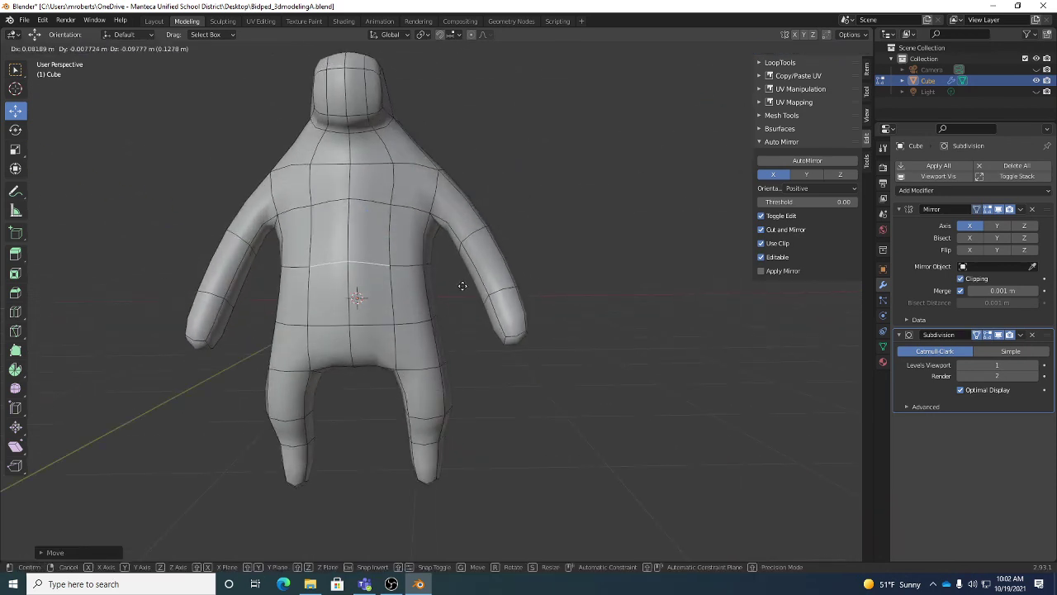
pyautogui.click(395, 283)
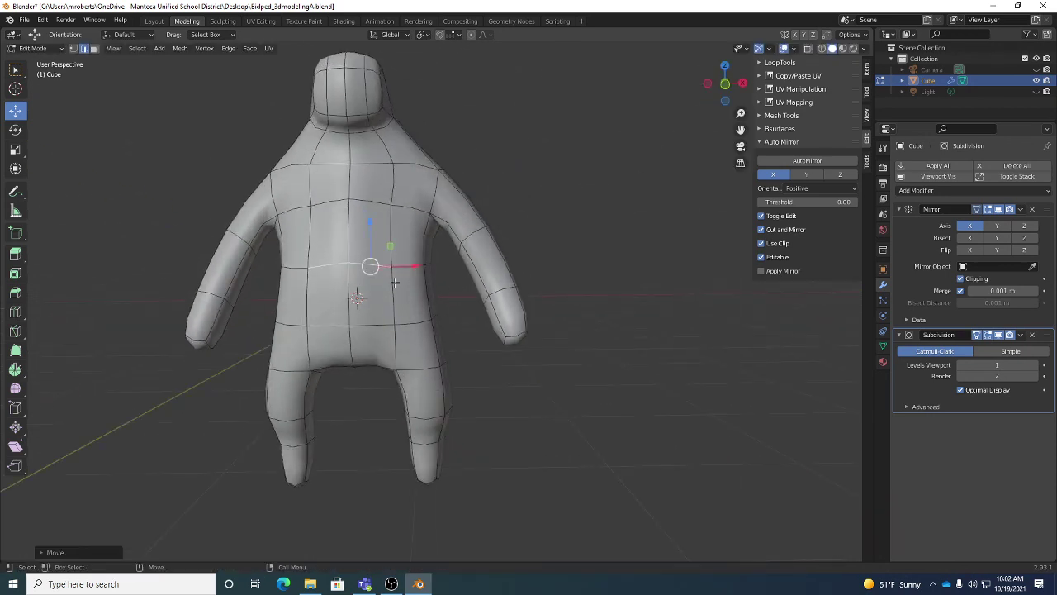
pyautogui.press('g')
pyautogui.click(434, 295)
# - Select the end face of the arm in face mode, reposition it, and save the file
pyautogui.moveTo(434, 295); pyautogui.dragTo(485, 302, button='middle')
pyautogui.hotkey('alt', 'a')
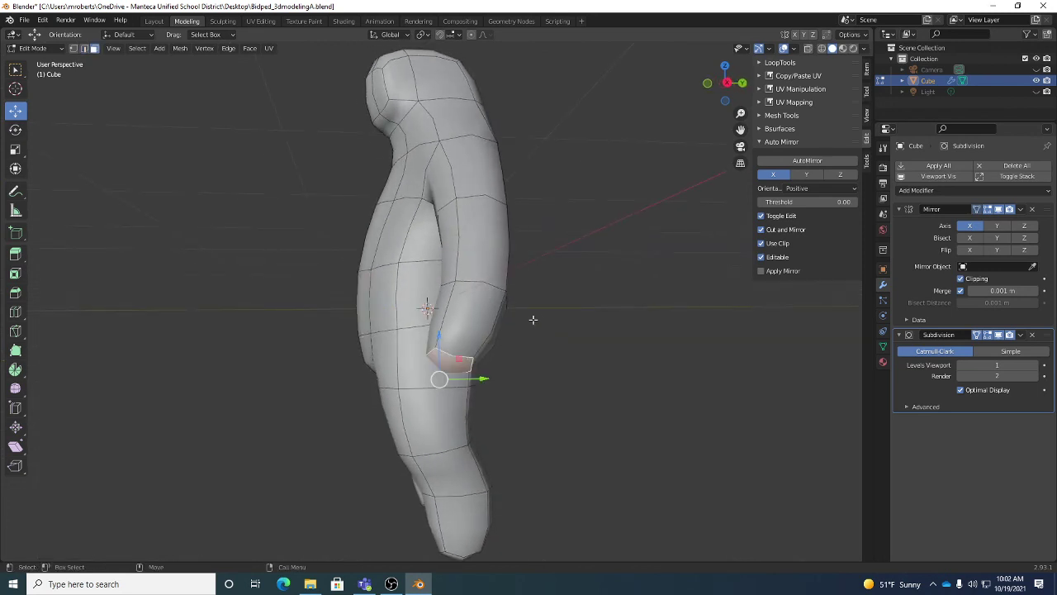
pyautogui.press('g')
pyautogui.click(547, 331)
pyautogui.moveTo(547, 330); pyautogui.dragTo(608, 331, button='middle')
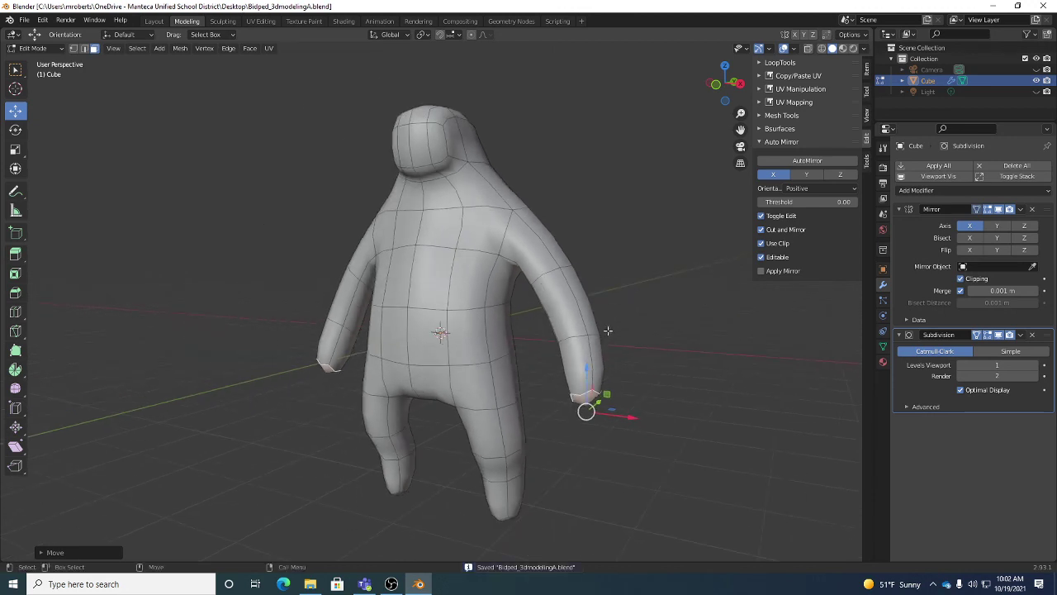
pyautogui.click(391, 584)
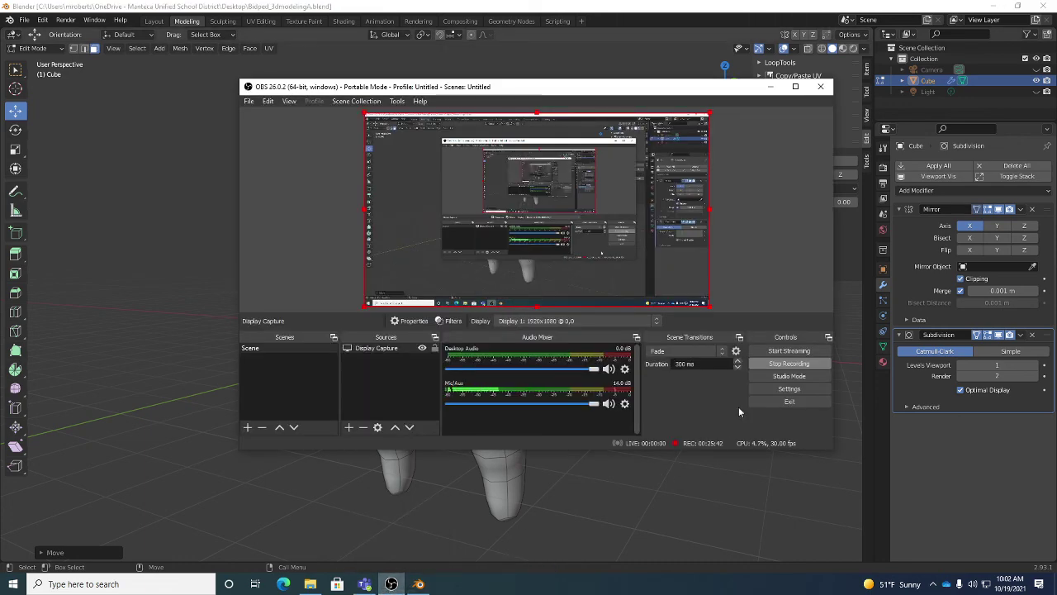